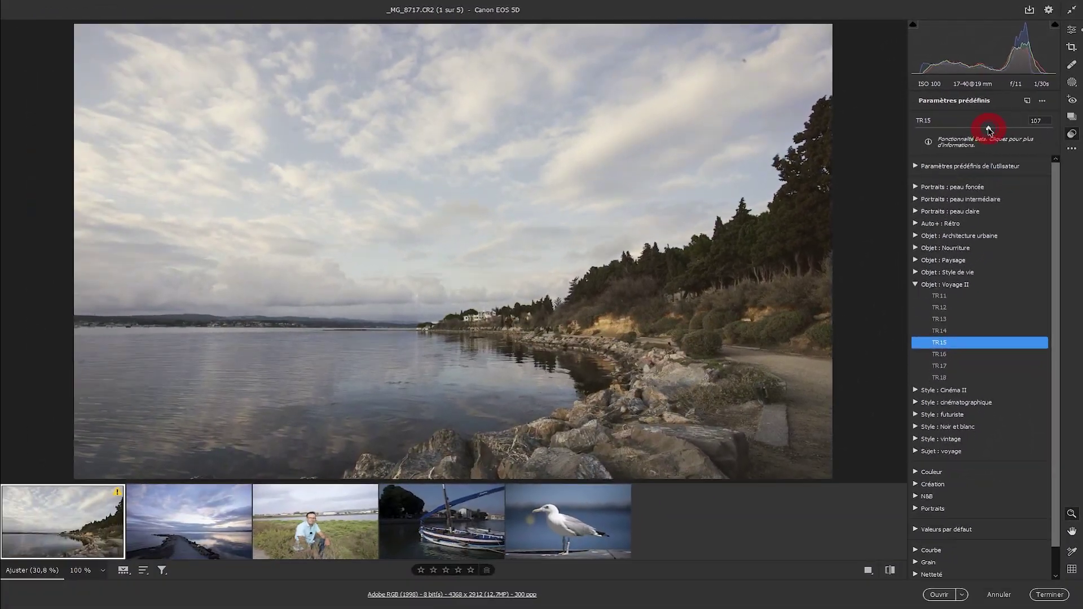
Step: Try the TR15 preset at an amount of 95, view its beta feature notice, and undo the preset
drag(936, 191, 961, 191)
drag(1004, 129, 980, 129)
click(958, 144)
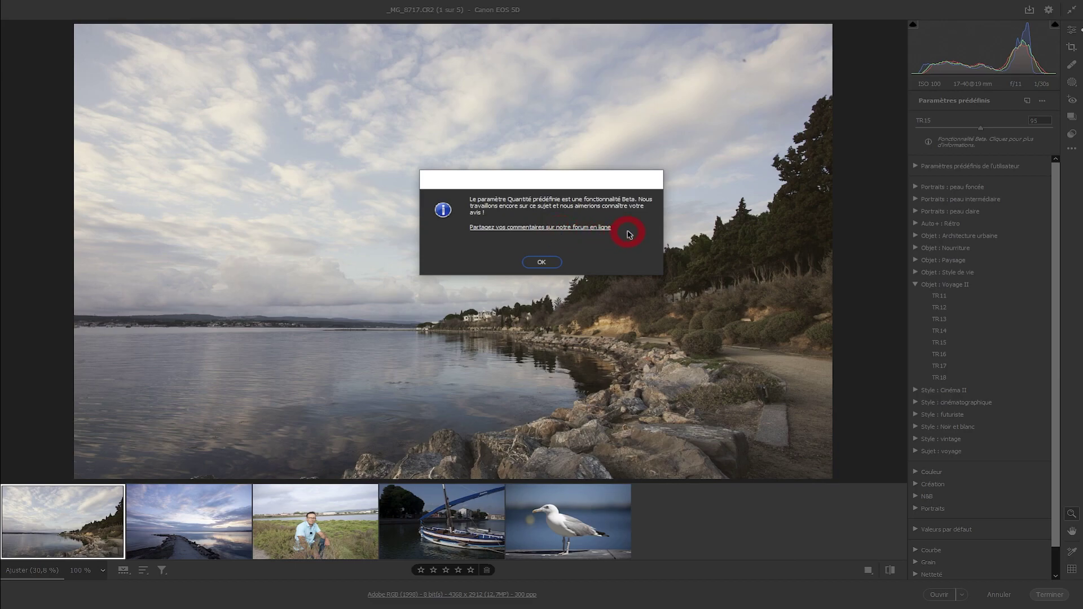
click(542, 262)
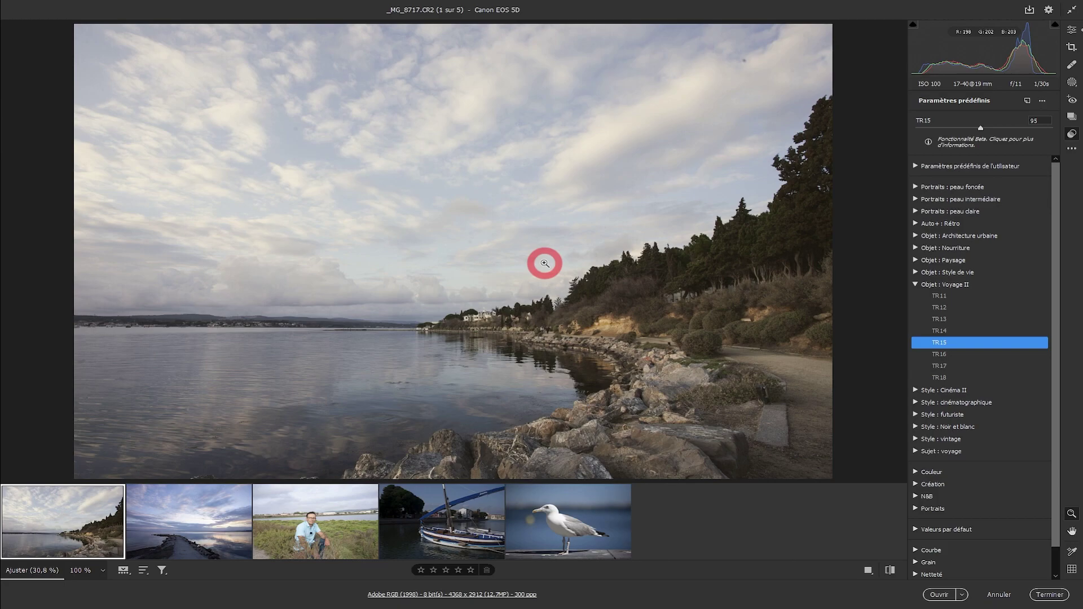
key(ctrl+z)
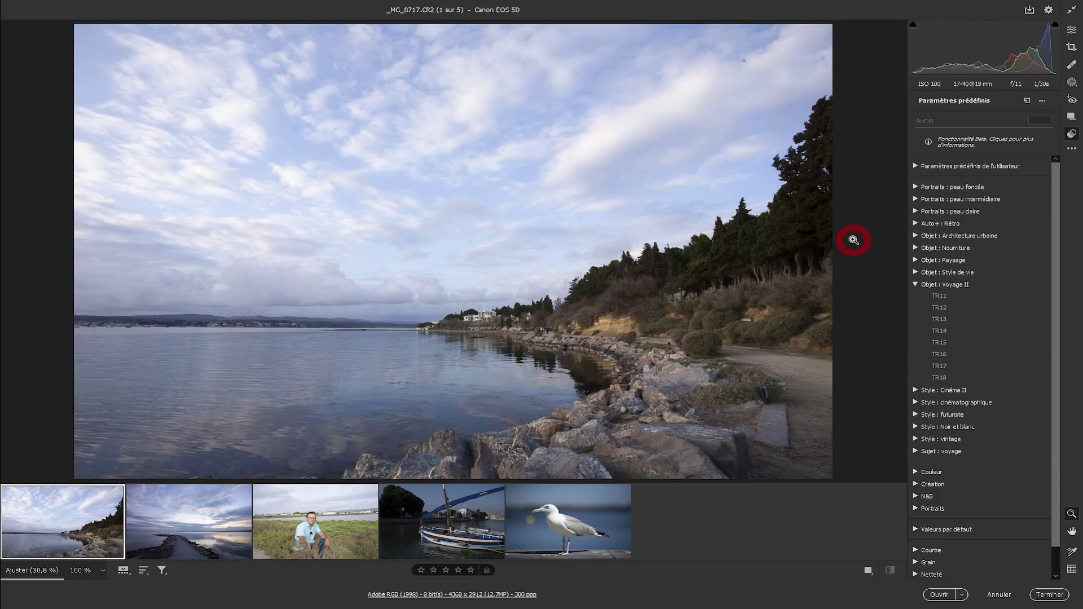
Step: Switch to the Edit settings and set the filmstrip orientation to vertical
key(e)
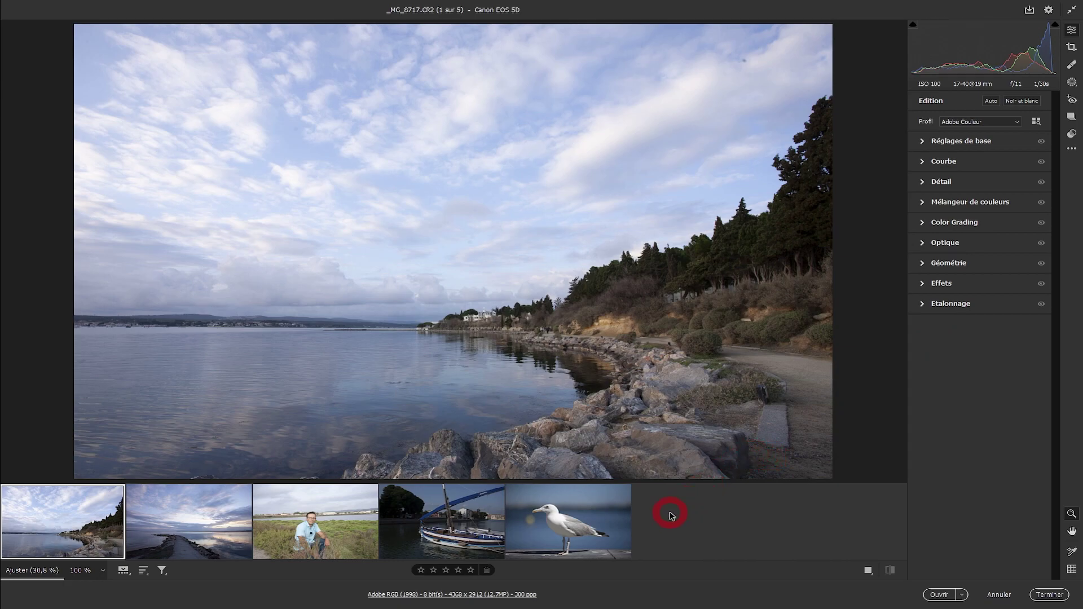
right_click(686, 524)
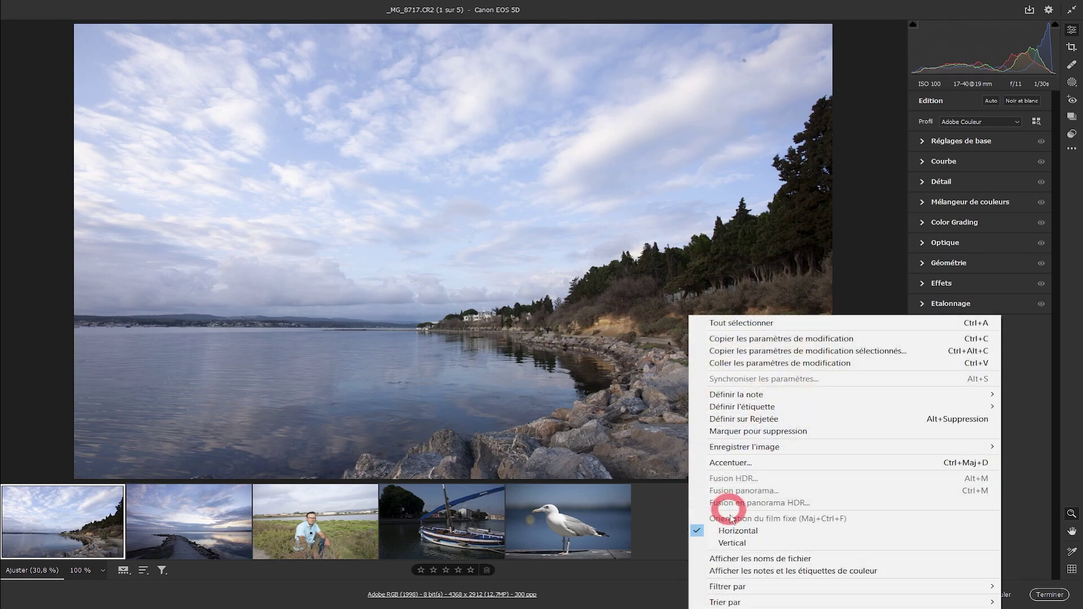
click(733, 544)
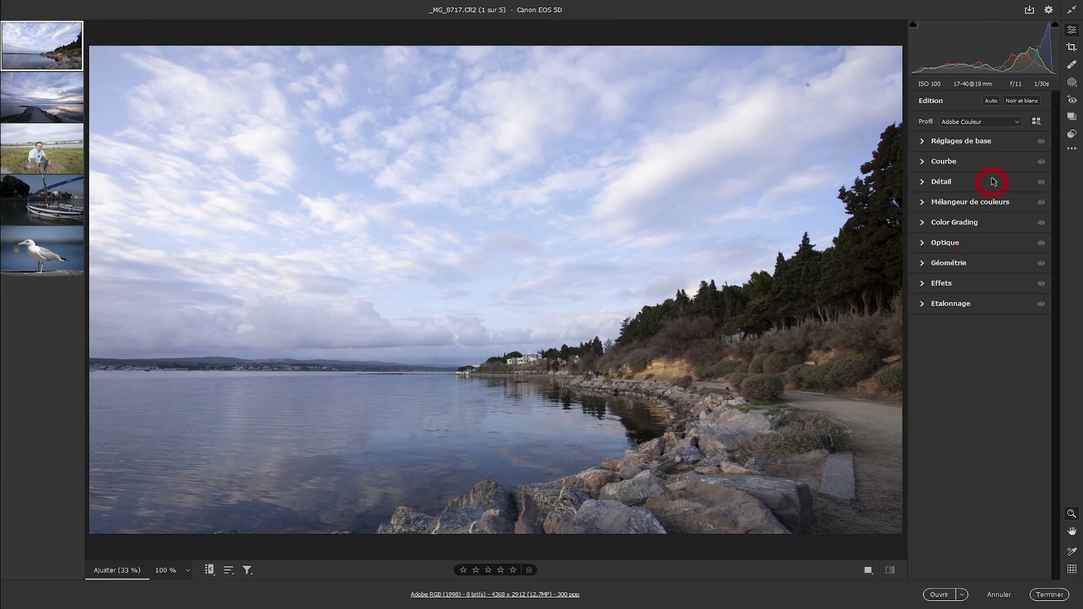
Step: Examine the options for customizing which editing panels are shown, and cancel without applying changes
right_click(952, 359)
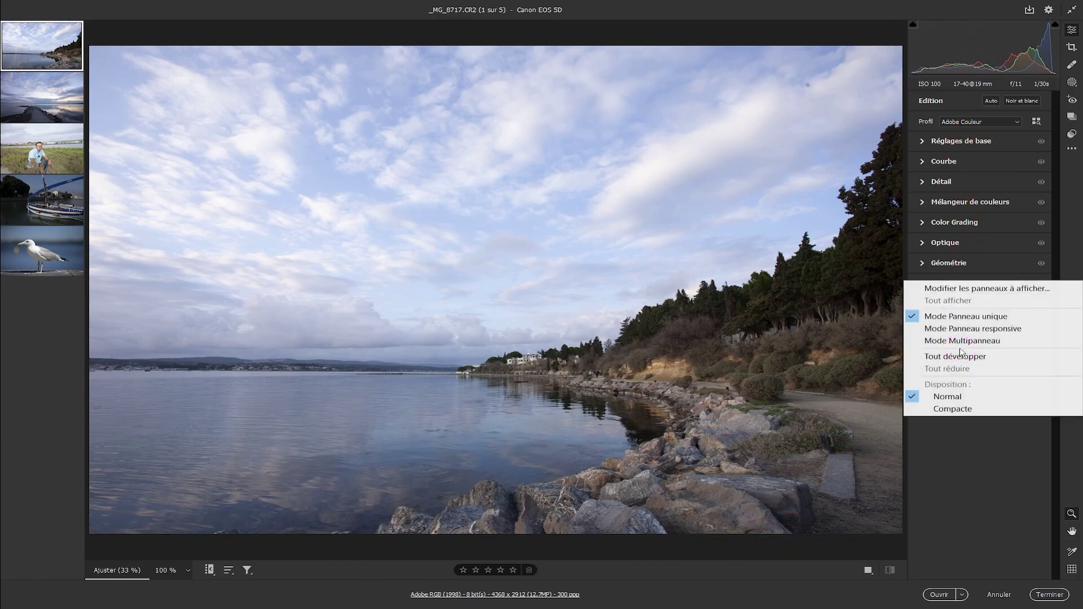
click(953, 291)
click(558, 224)
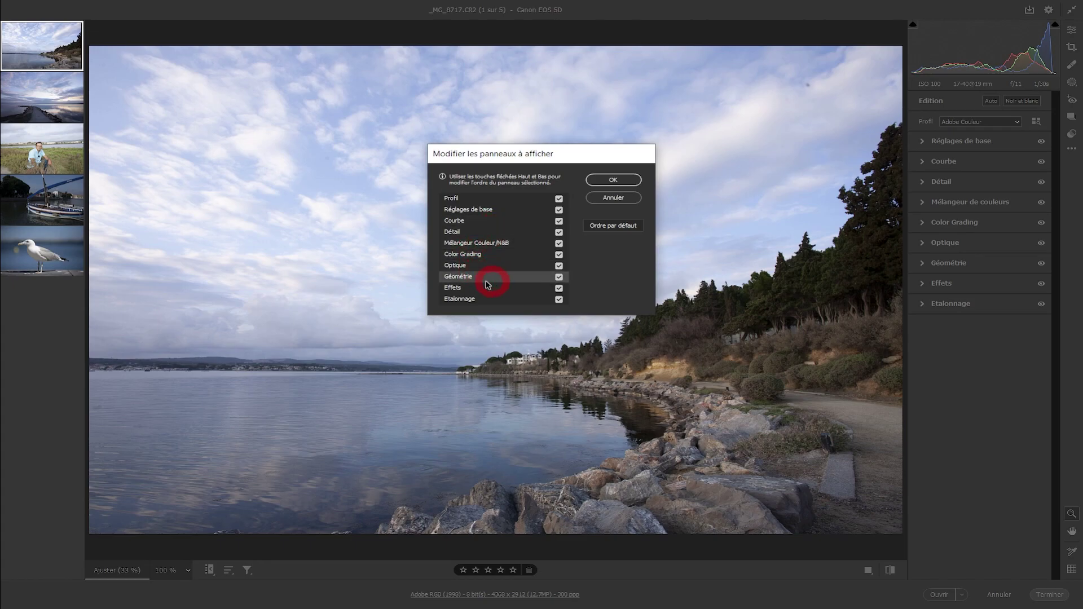
click(602, 198)
click(603, 197)
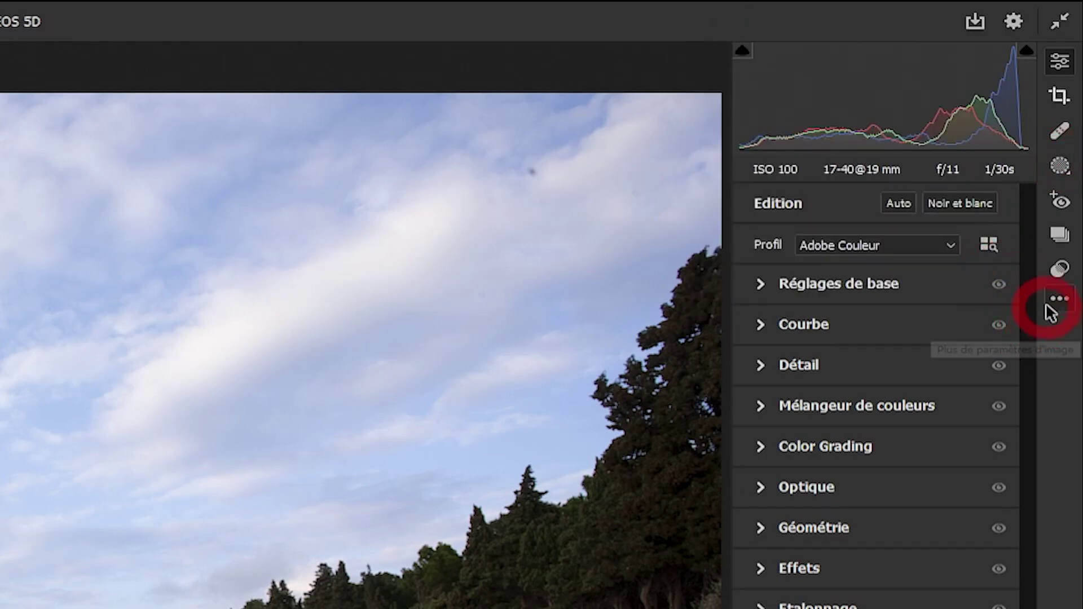
Step: Review the available mask types in the masking tools and start a new linear gradient mask
click(1059, 167)
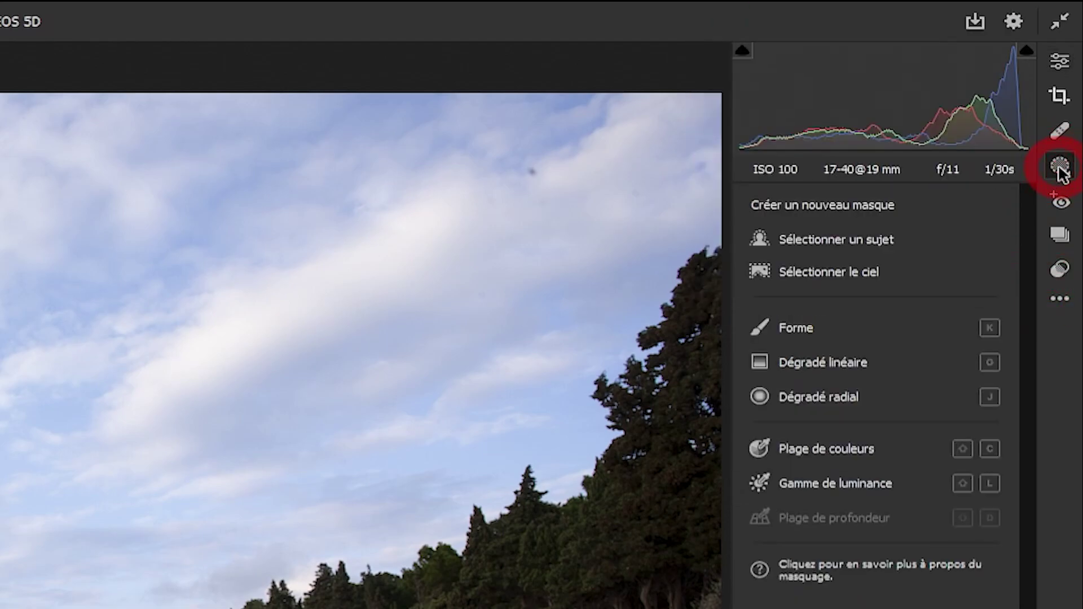
right_click(1062, 173)
click(1058, 169)
right_click(1059, 170)
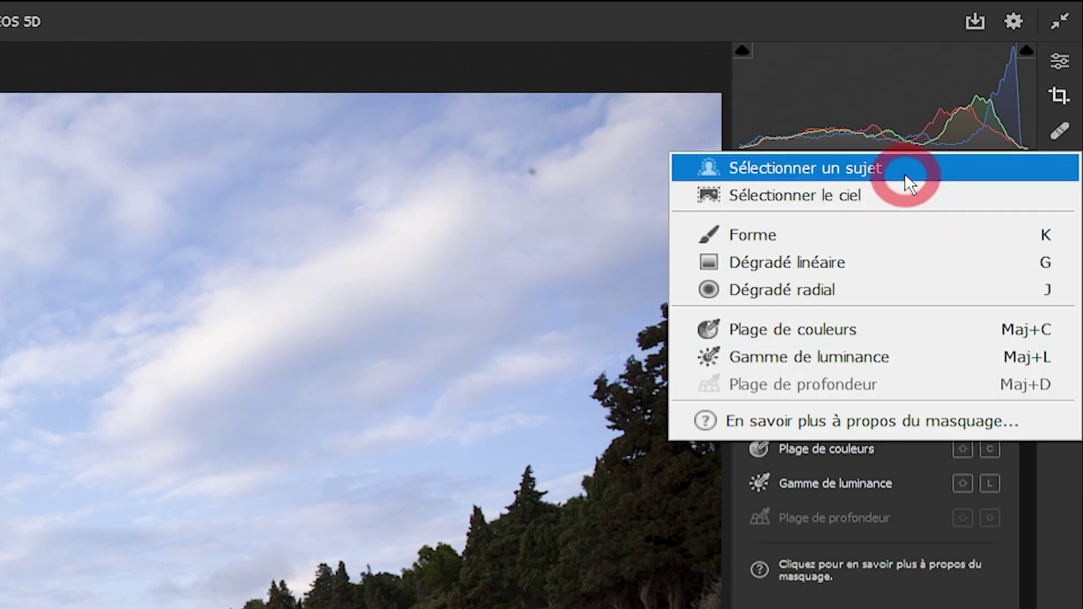
click(1058, 588)
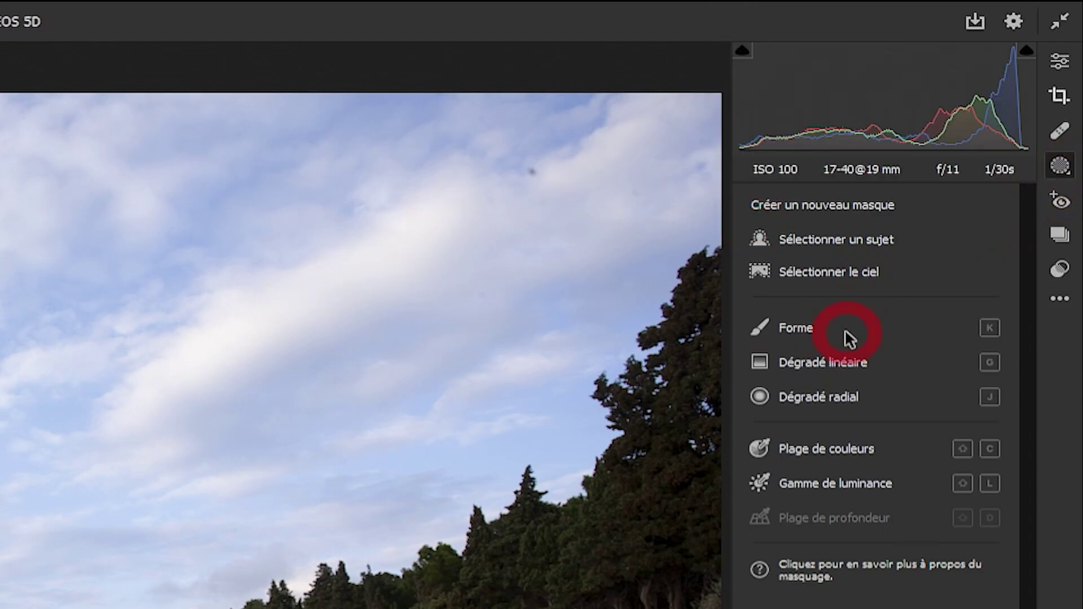
mouse_move(774, 330)
mouse_move(950, 259)
click(924, 231)
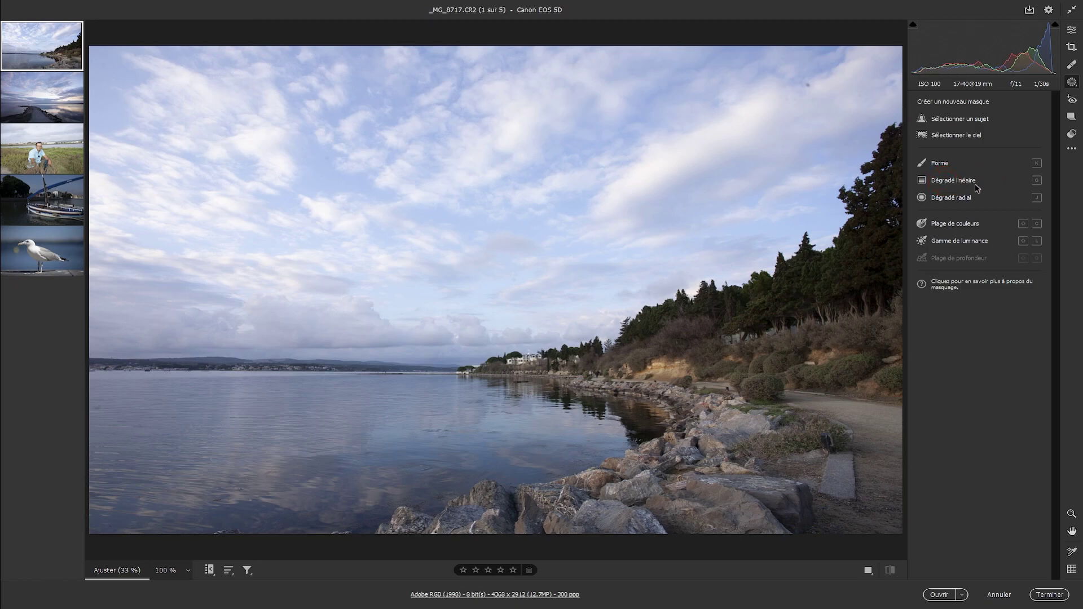
mouse_move(975, 183)
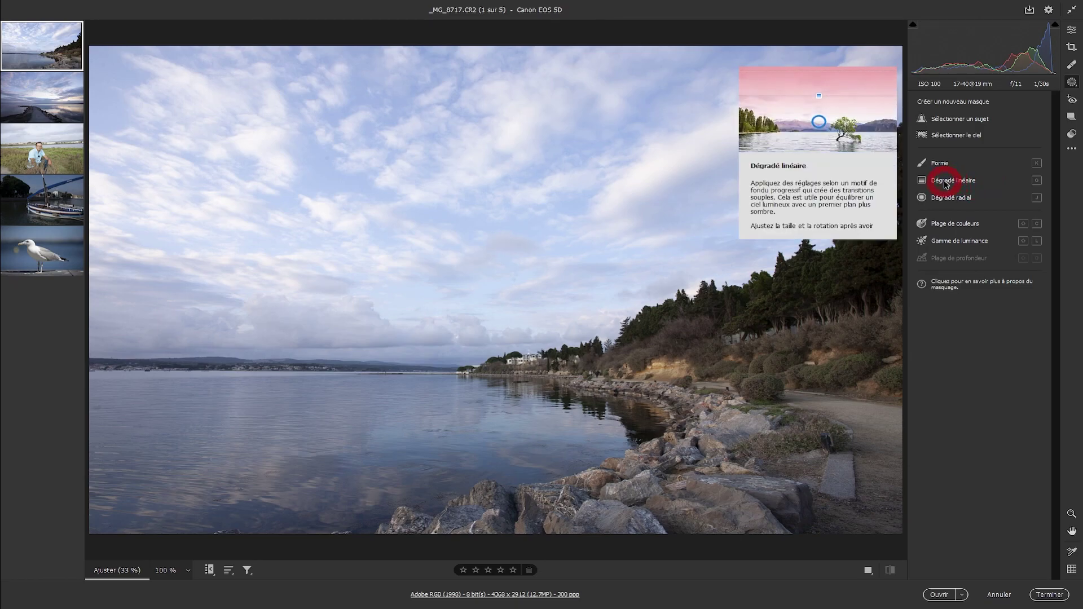
click(951, 181)
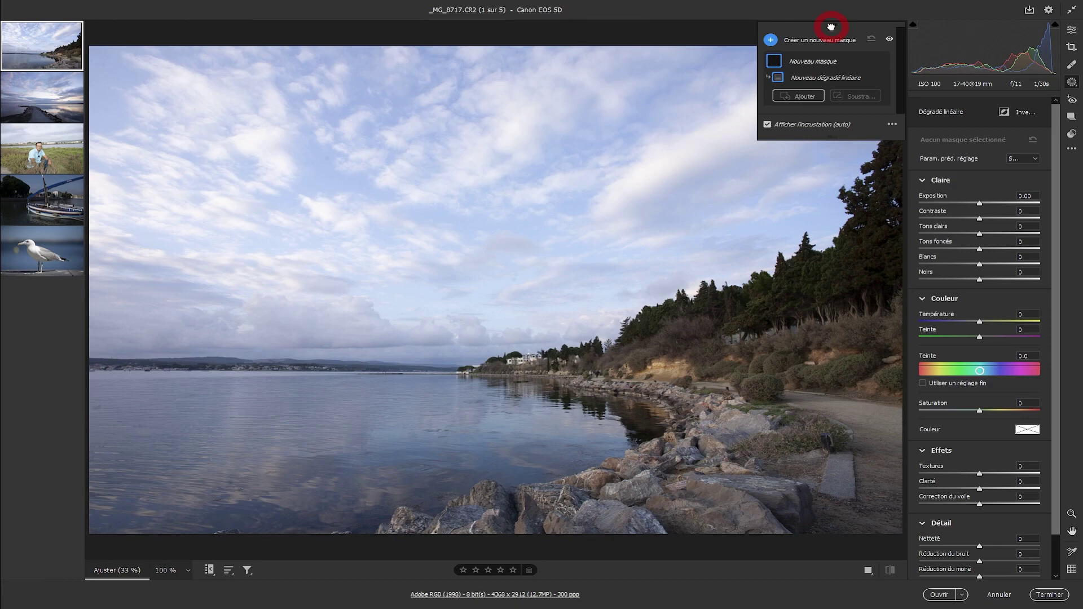
Step: Try the mask list floating over the image and docked below the histogram, and float it again
drag(831, 26, 257, 249)
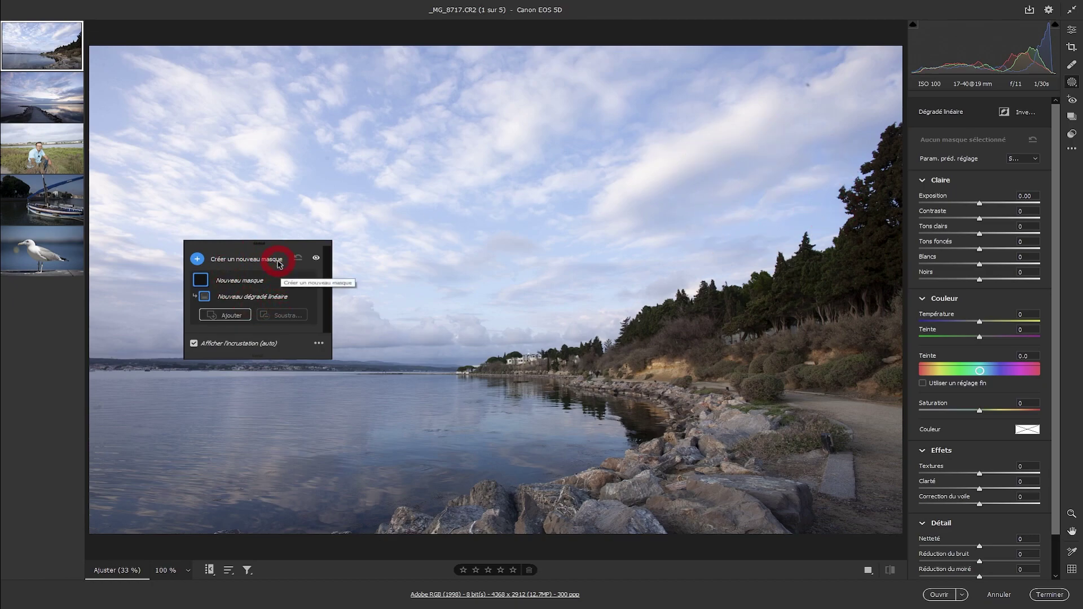
drag(255, 244, 984, 101)
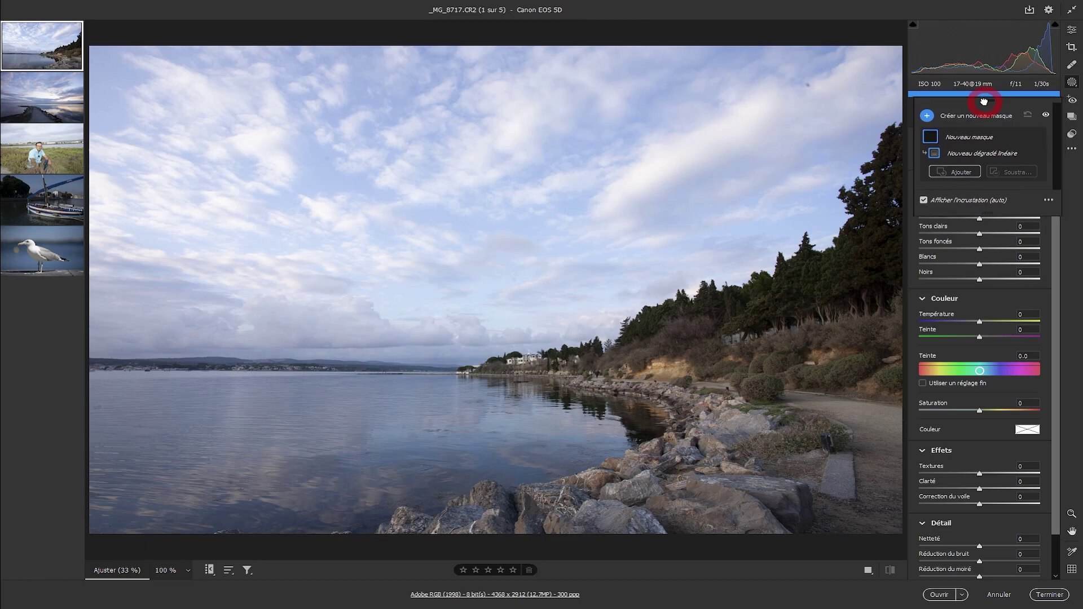
drag(983, 102, 985, 98)
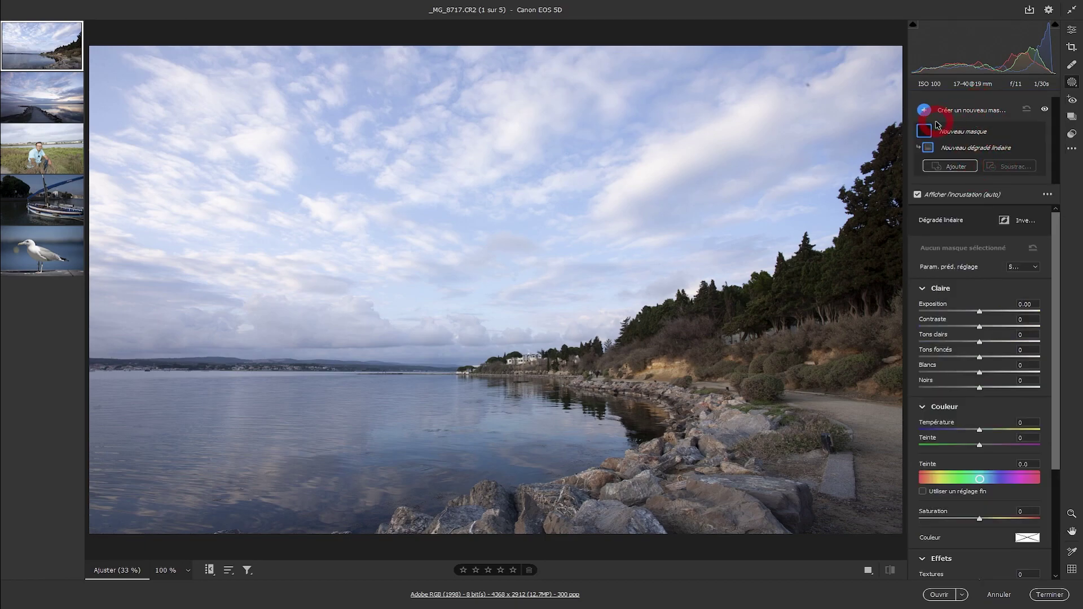
drag(975, 97, 819, 84)
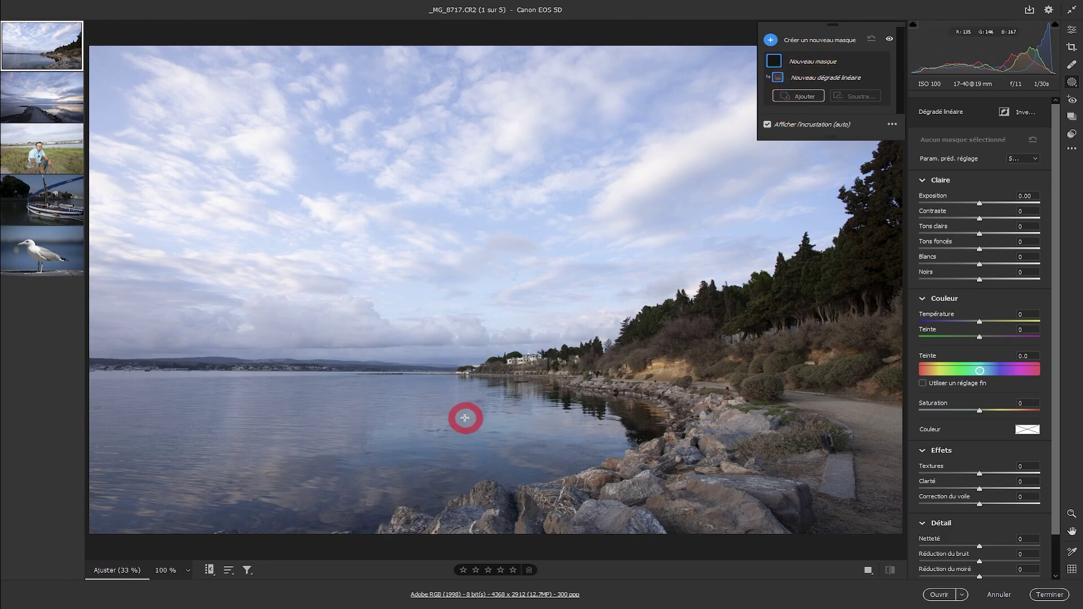
Step: Draw a linear gradient from the photo's bottom edge to just above the horizon, and extend its upper limit into the middle of the sky
drag(476, 530, 478, 346)
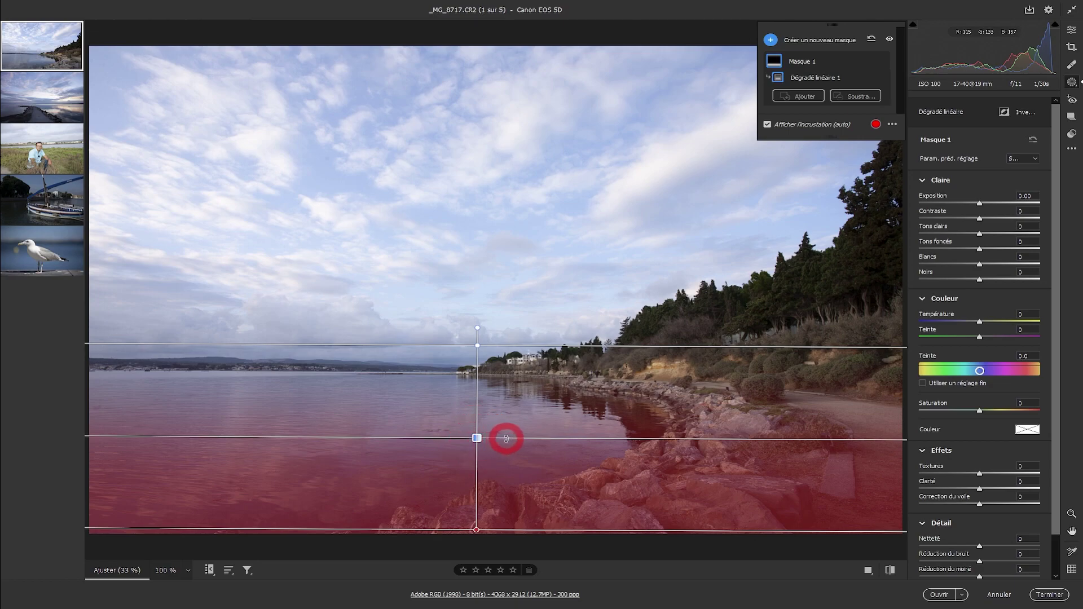
drag(479, 329, 479, 186)
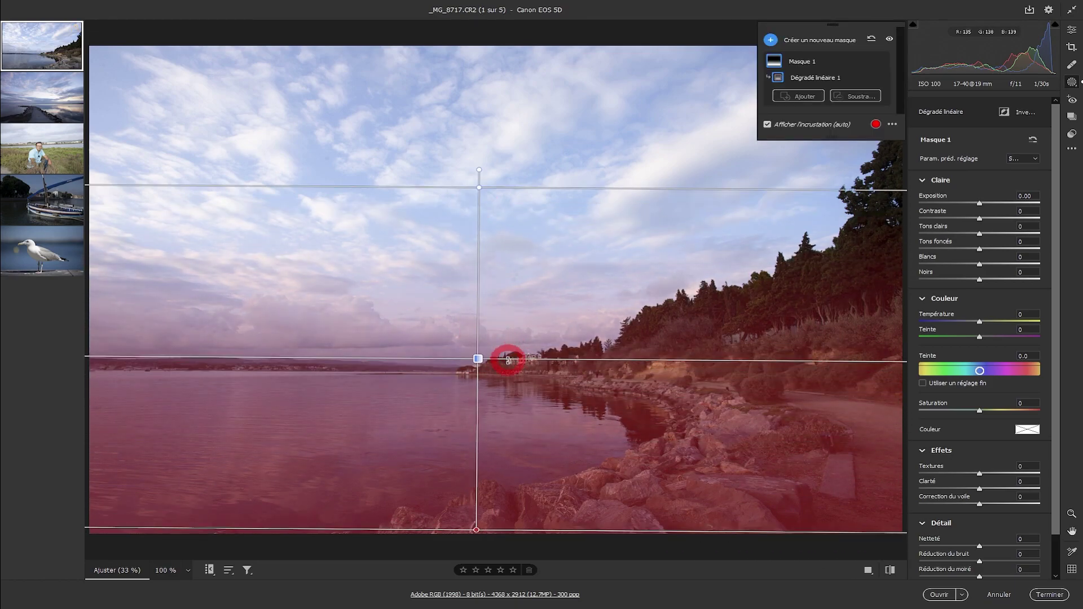
drag(476, 530, 484, 416)
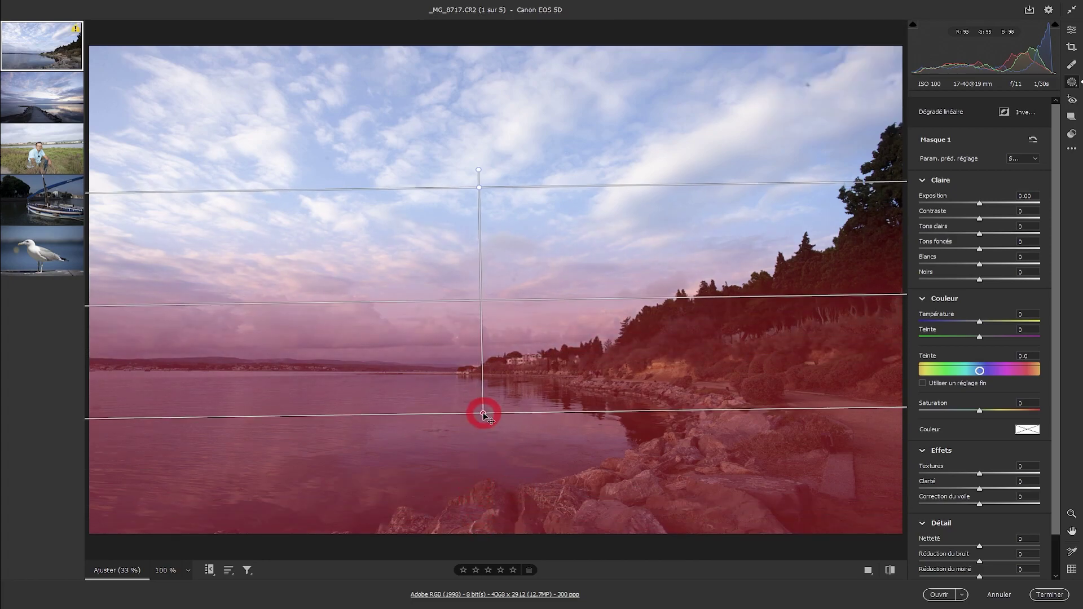
key(ctrl+z)
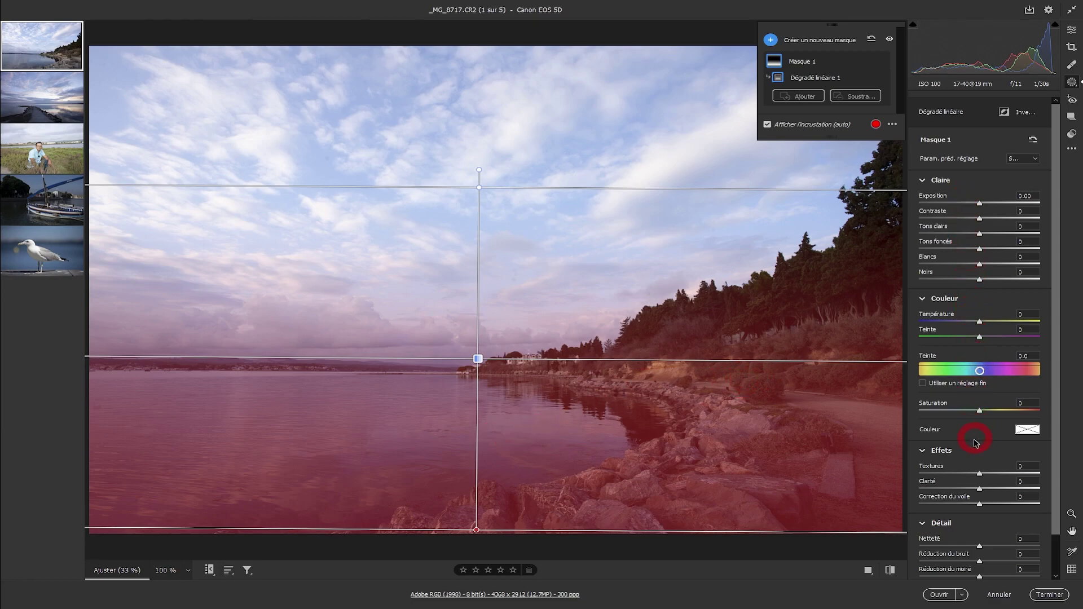
Step: Toggle the mask overlay off and on several times, leaving it displayed
click(975, 263)
click(768, 125)
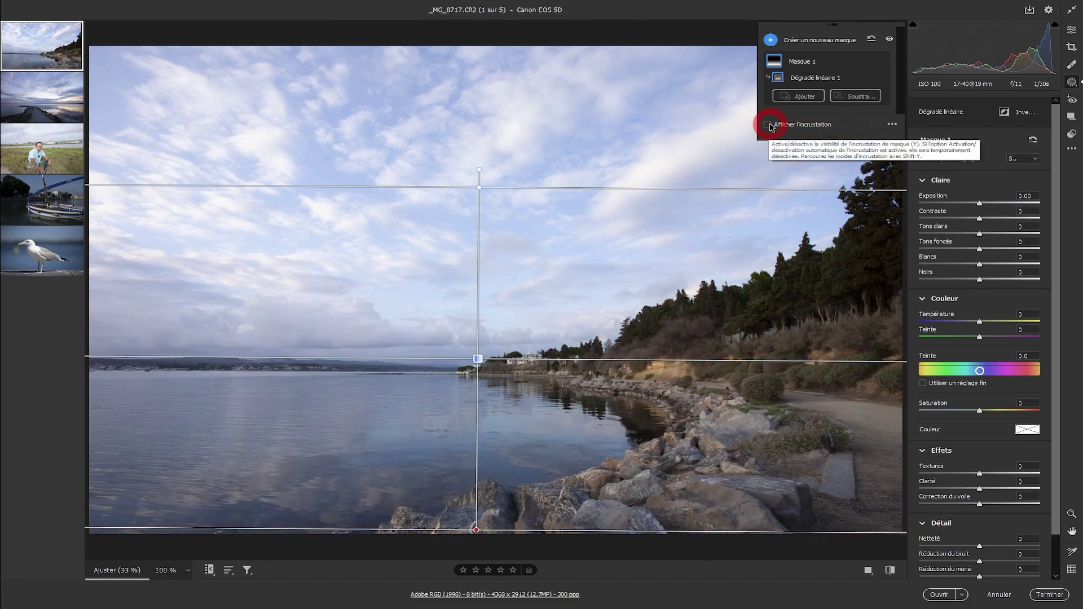
key(y)
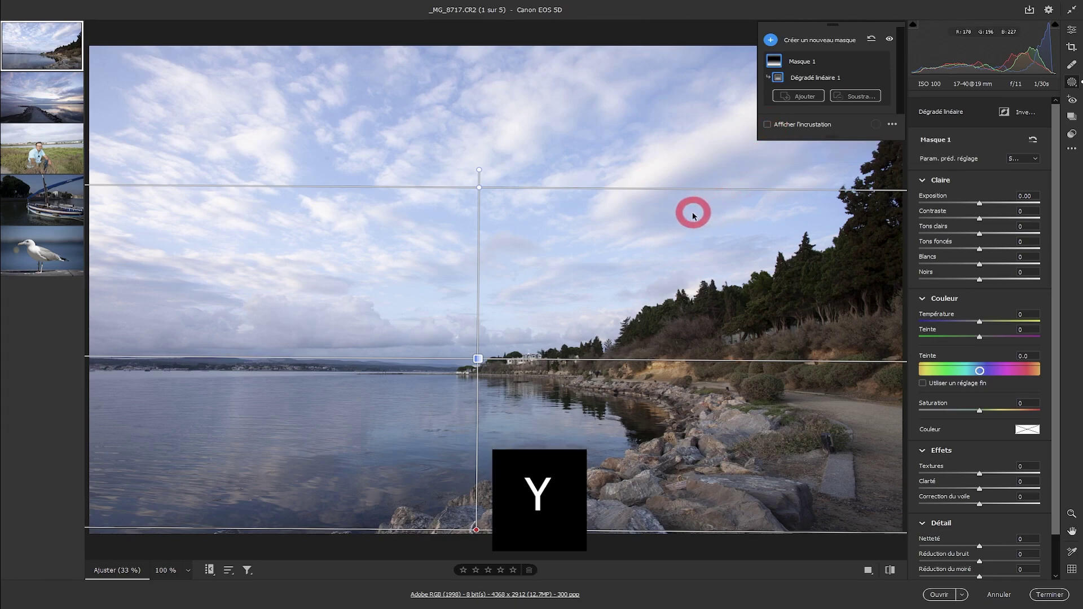
key(y)
key(y)
key(y)
click(768, 125)
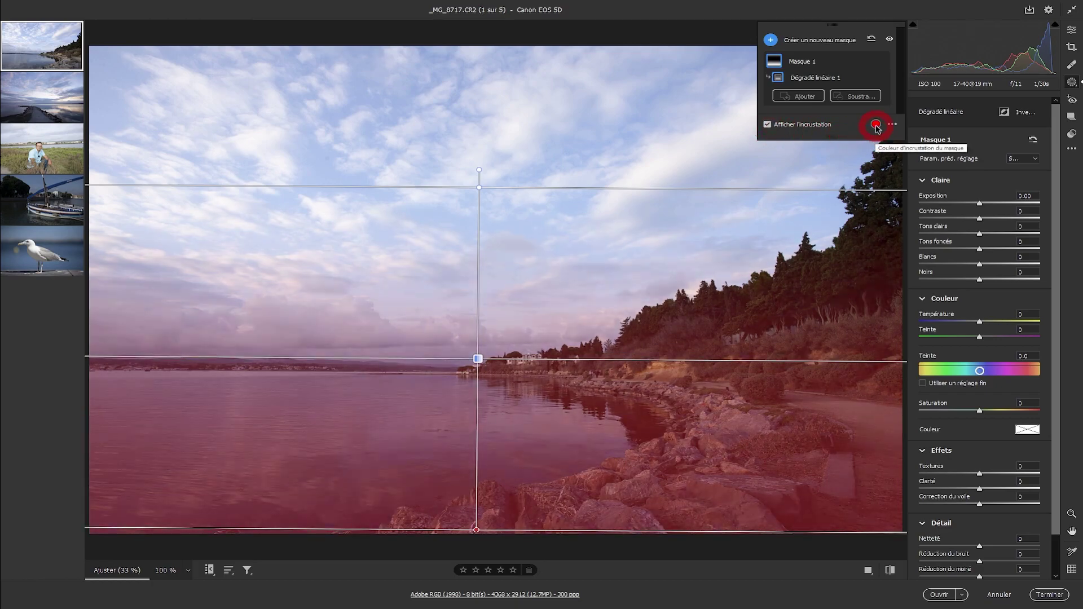
Step: Set the mask overlay colour to magenta with a much higher opacity, applied to the affected areas
click(876, 125)
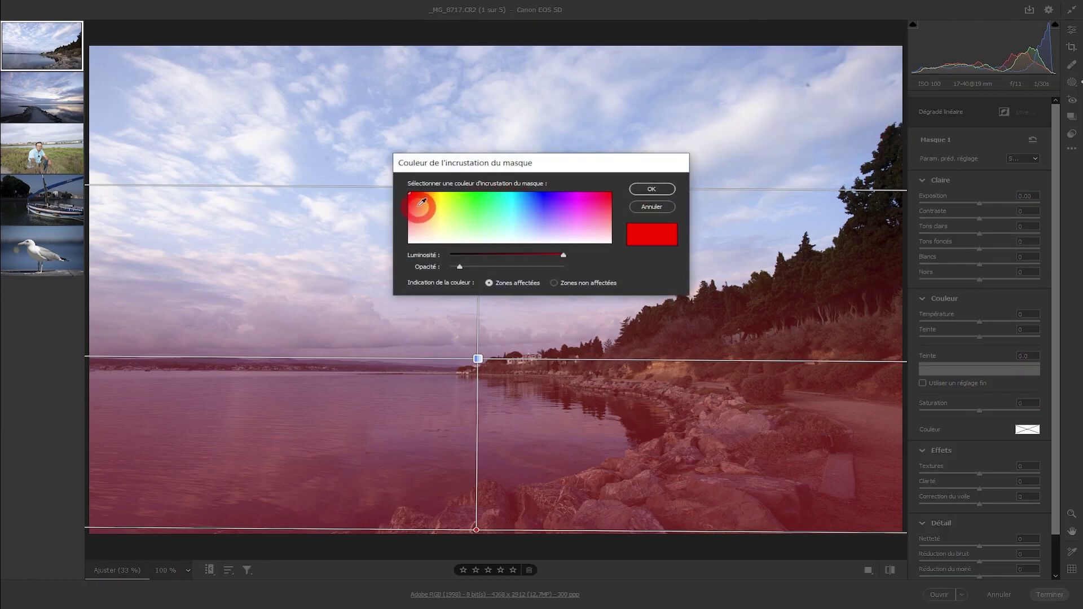
click(545, 204)
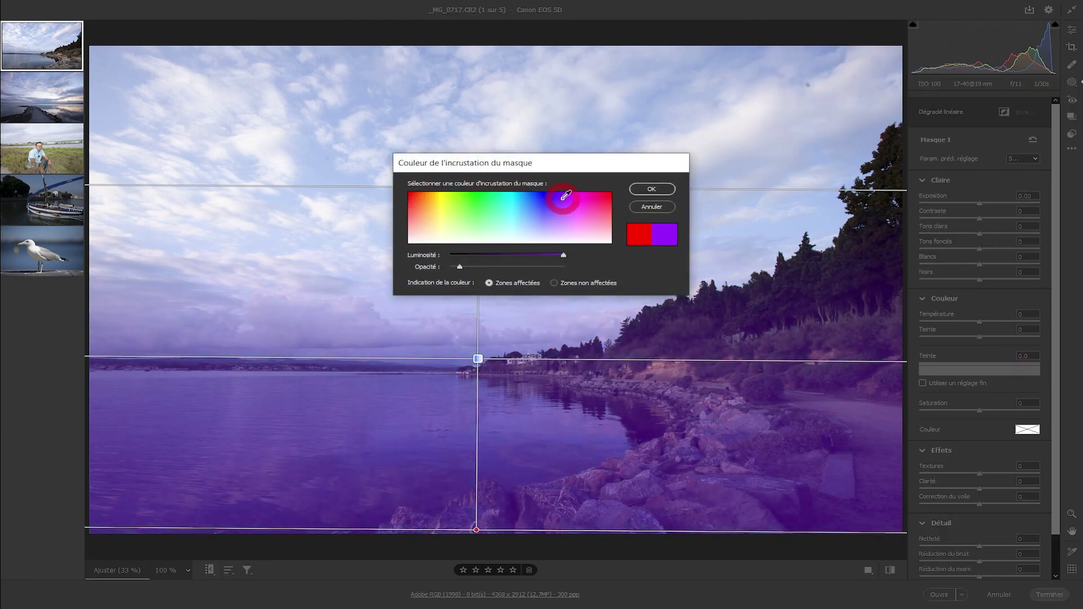
click(584, 199)
drag(585, 200, 587, 196)
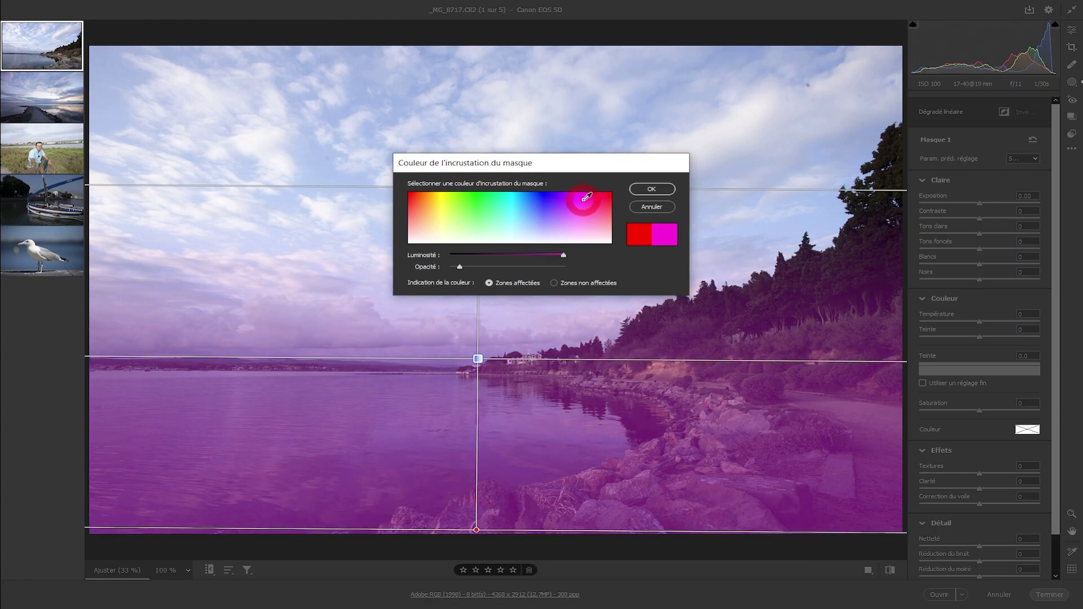
mouse_move(563, 255)
mouse_down()
mouse_move(510, 257)
mouse_move(563, 255)
mouse_up()
drag(460, 266, 551, 265)
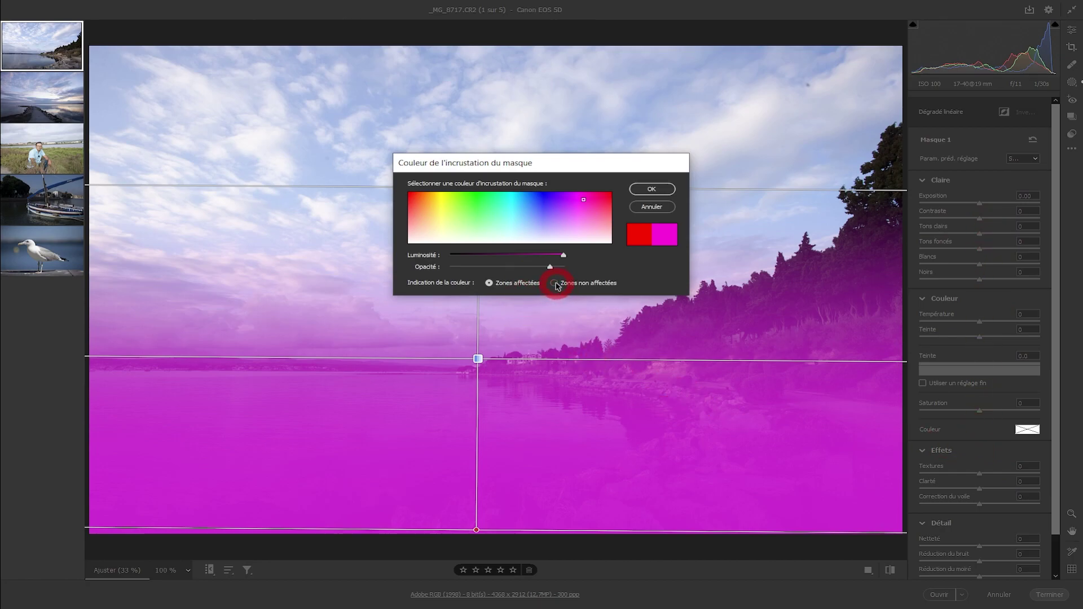
click(555, 284)
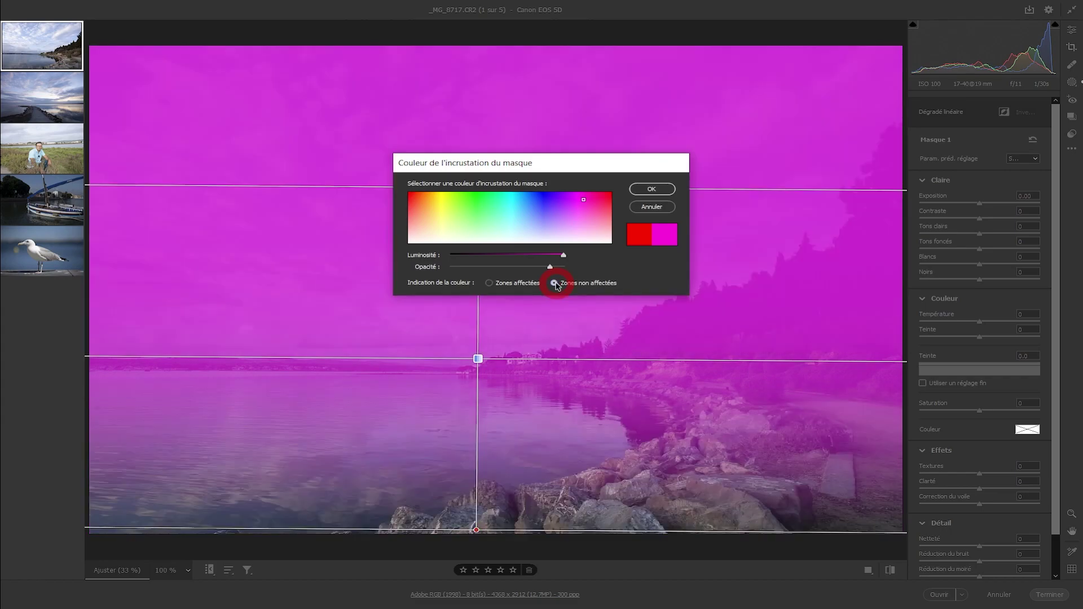
click(489, 284)
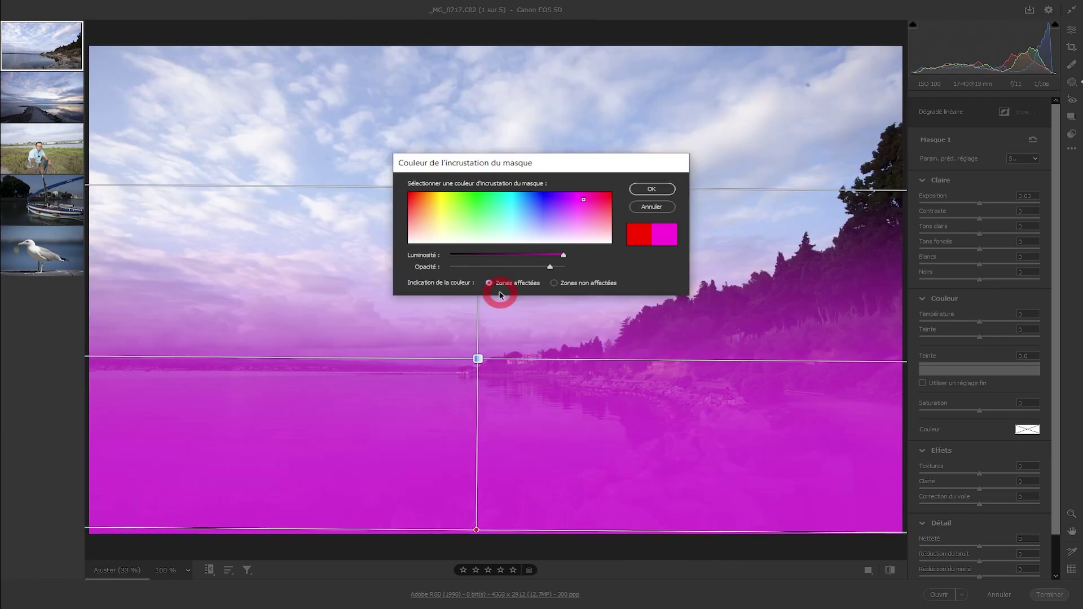
click(652, 191)
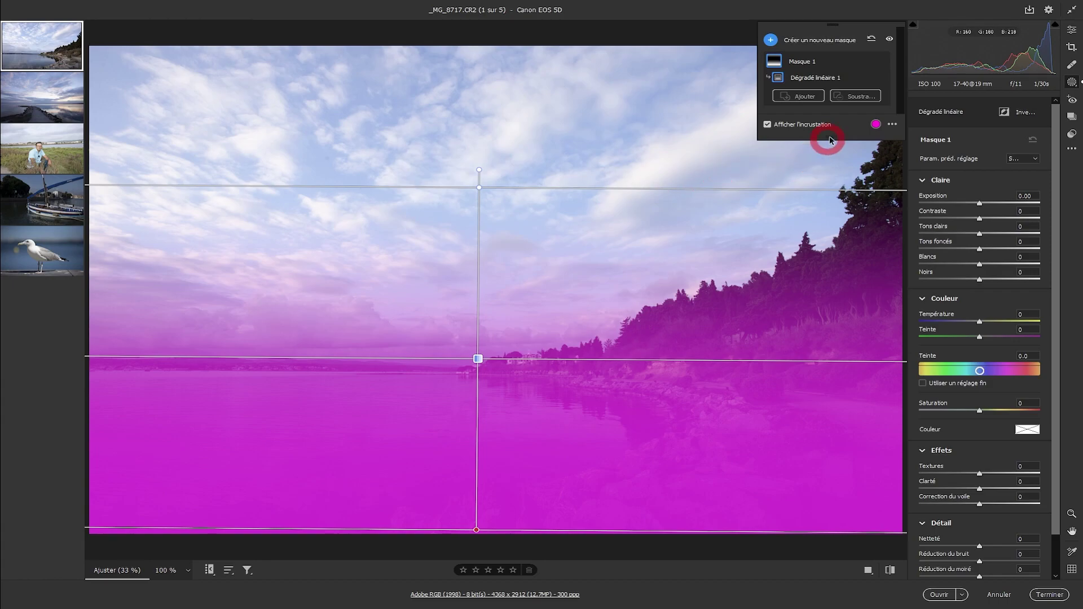
Step: Change the mask overlay mode to colour overlay on black and white (Incrustation couleur en N&B)
click(893, 125)
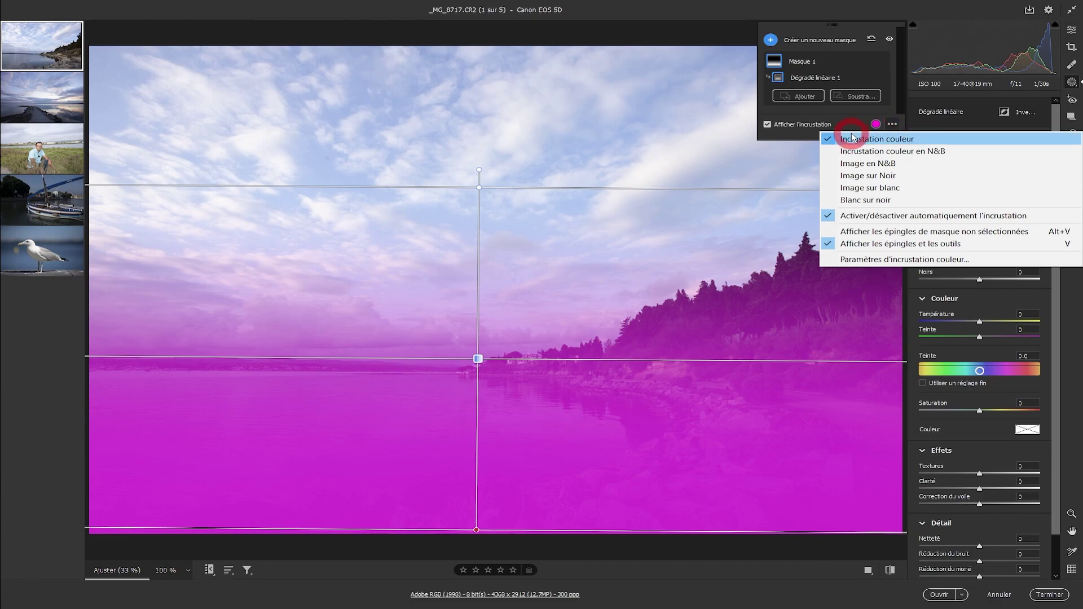
click(928, 151)
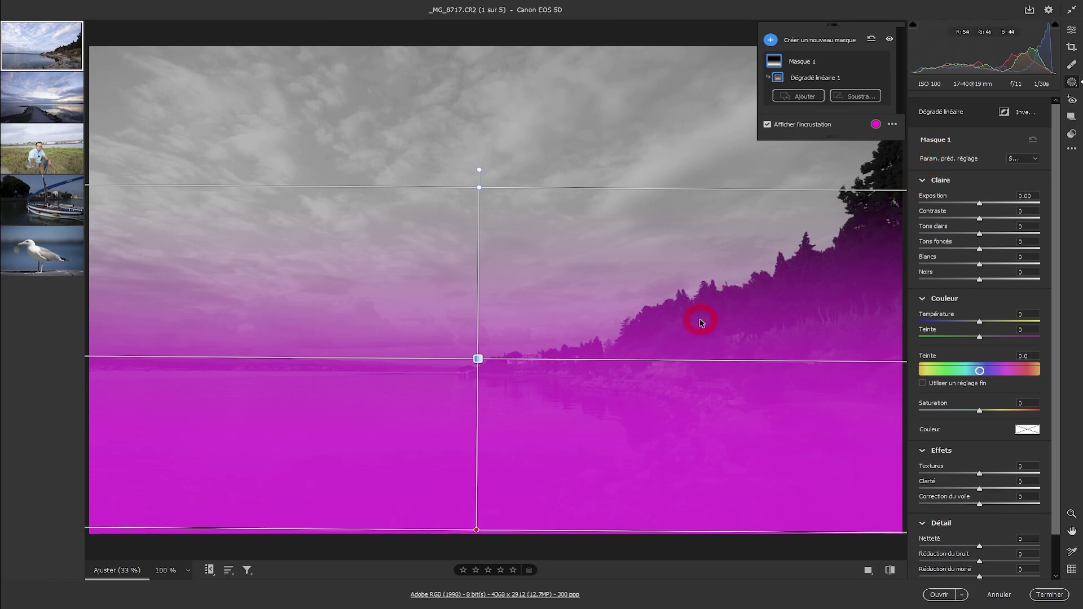
Step: Try the overlay modes Image en N&B, Image sur Noir, Image sur blanc and Blanc sur noir, and return to Incrustation couleur
click(891, 124)
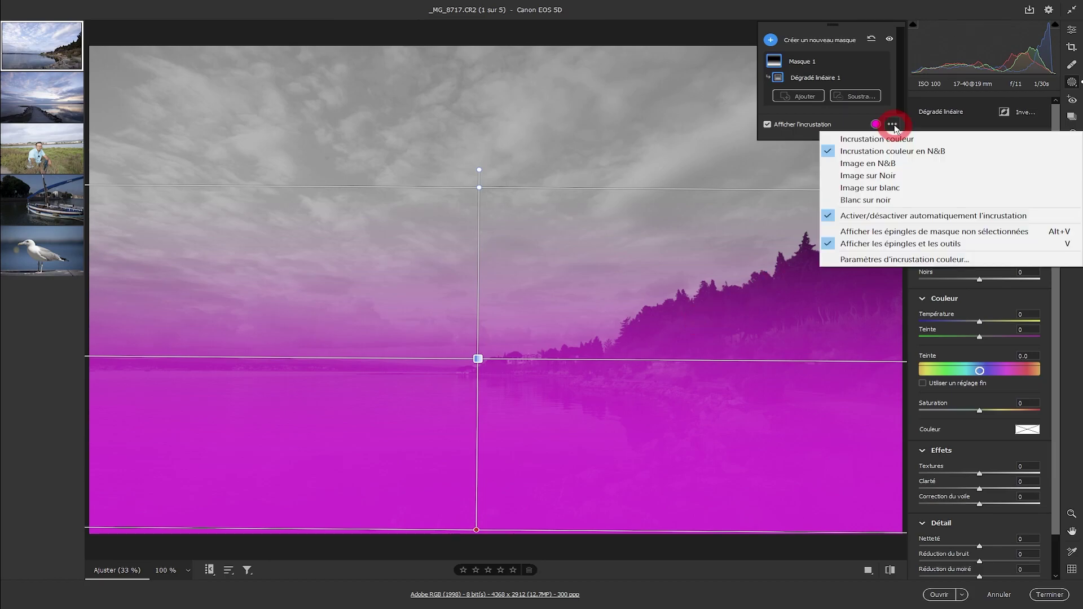
click(862, 165)
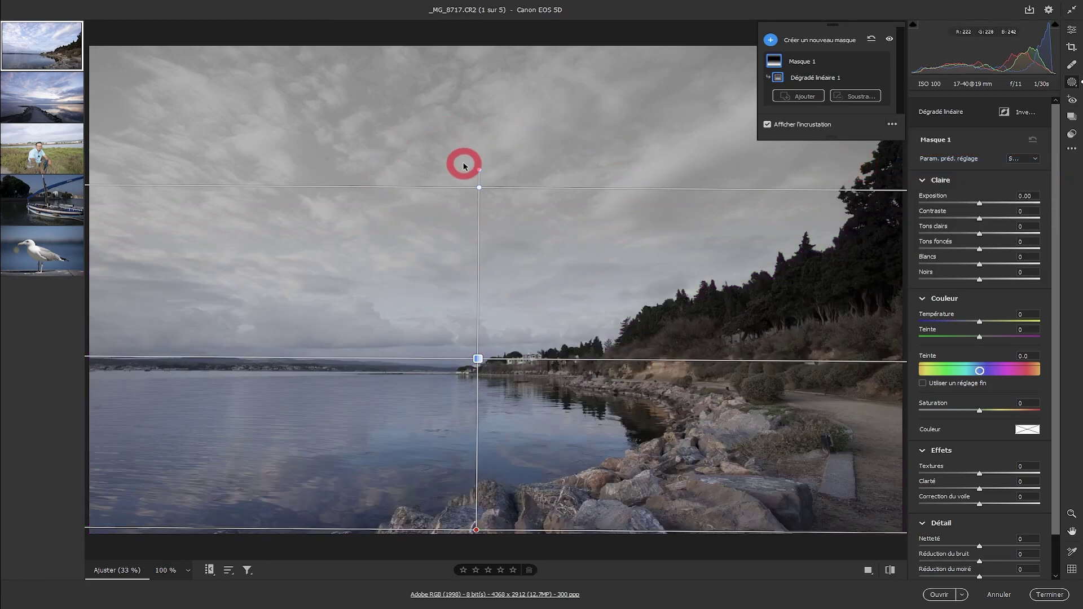
click(892, 124)
click(871, 177)
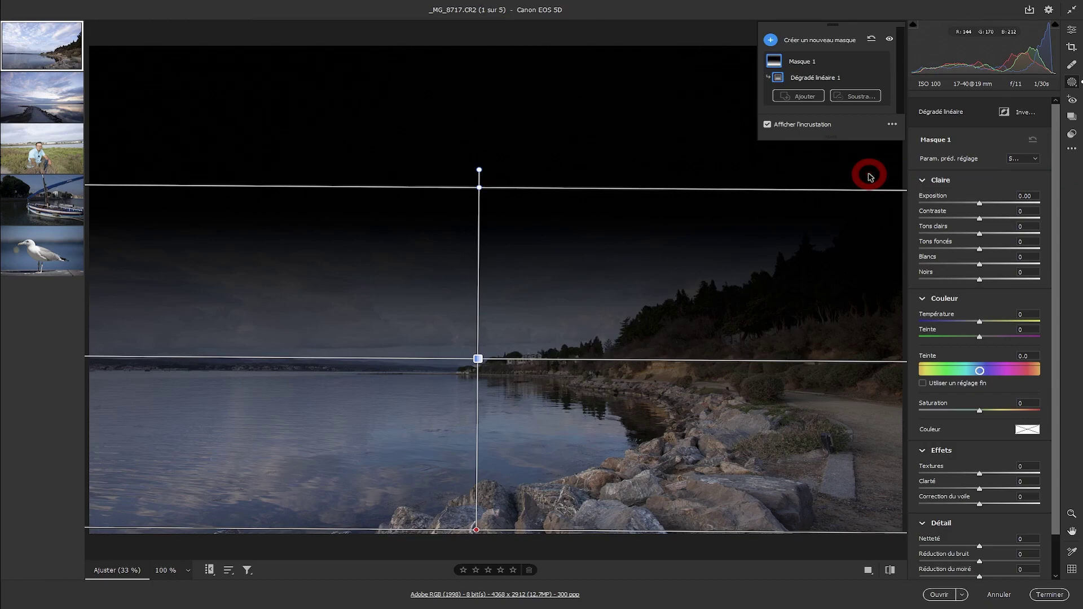
click(892, 124)
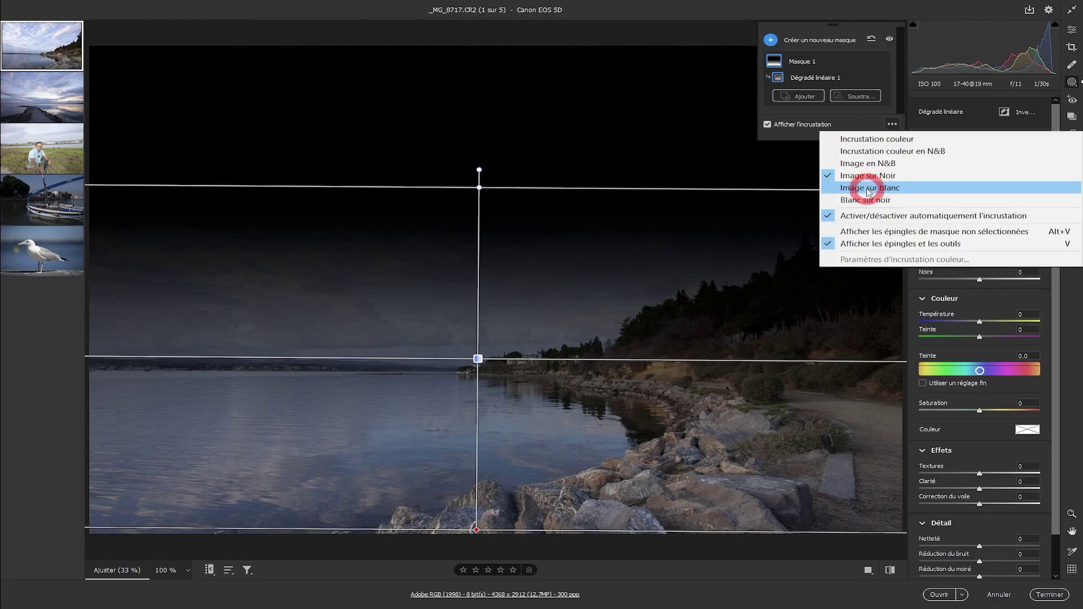
click(869, 189)
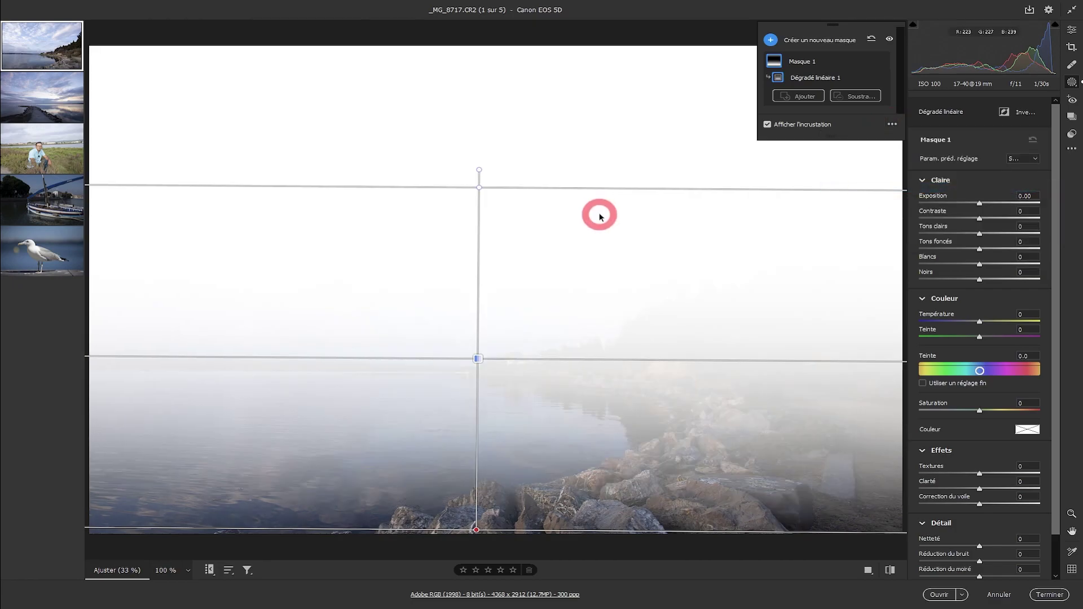
click(891, 124)
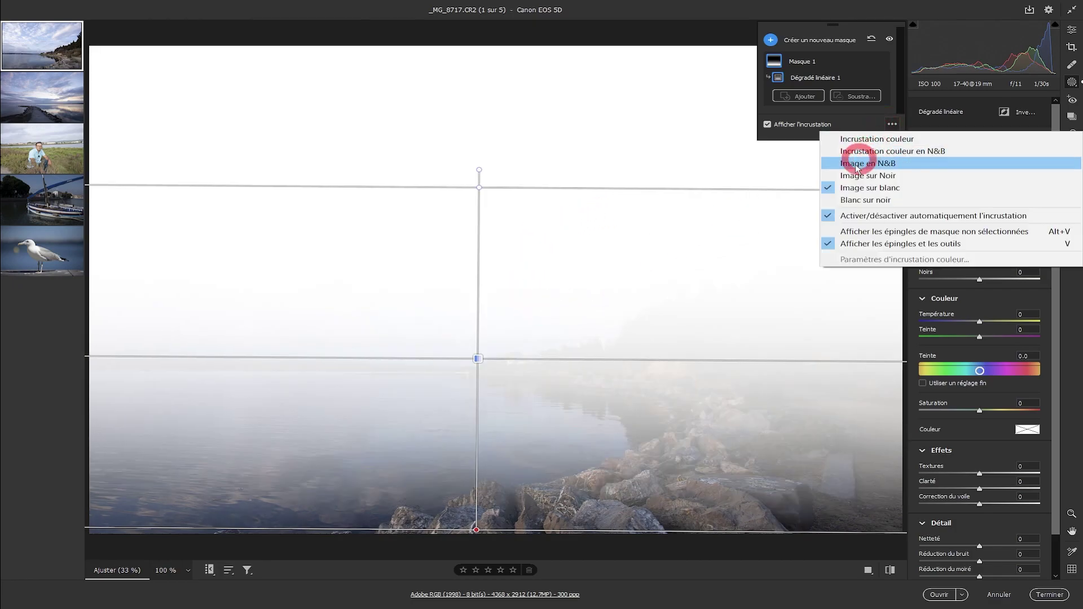
click(852, 201)
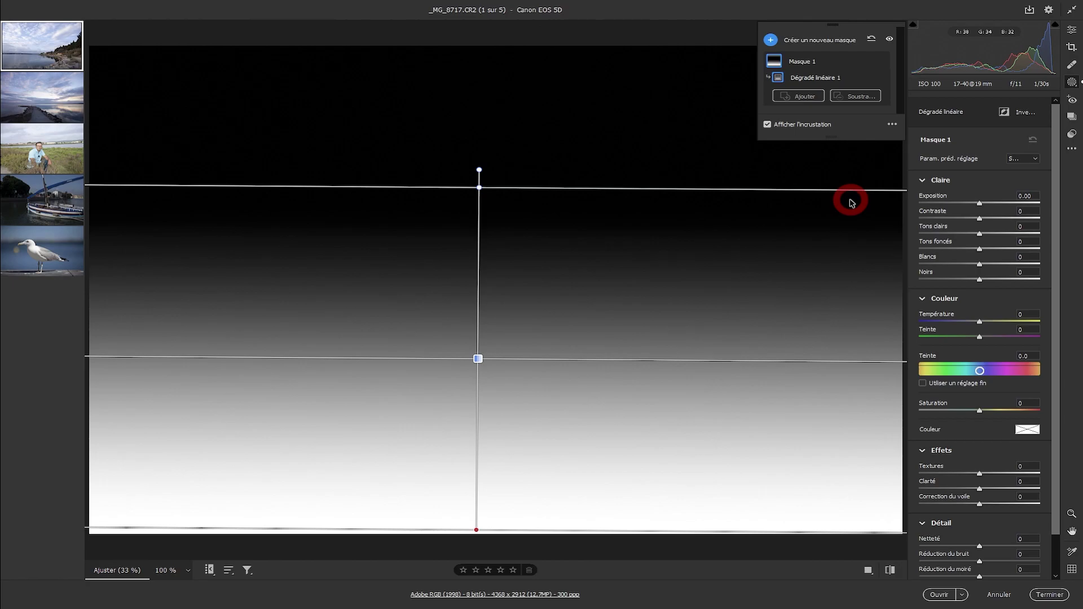
click(892, 124)
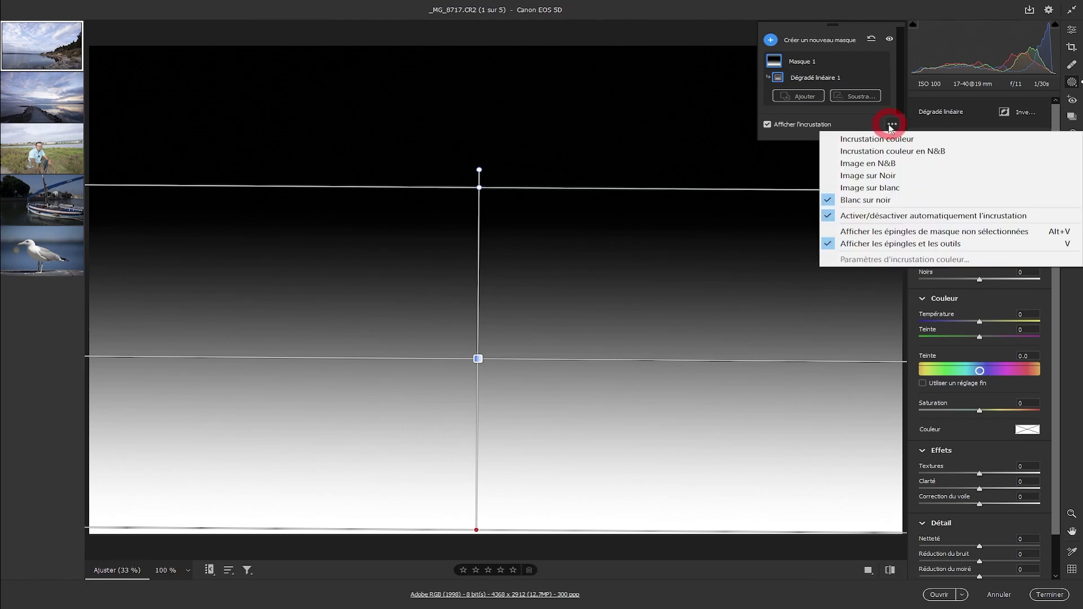
click(880, 140)
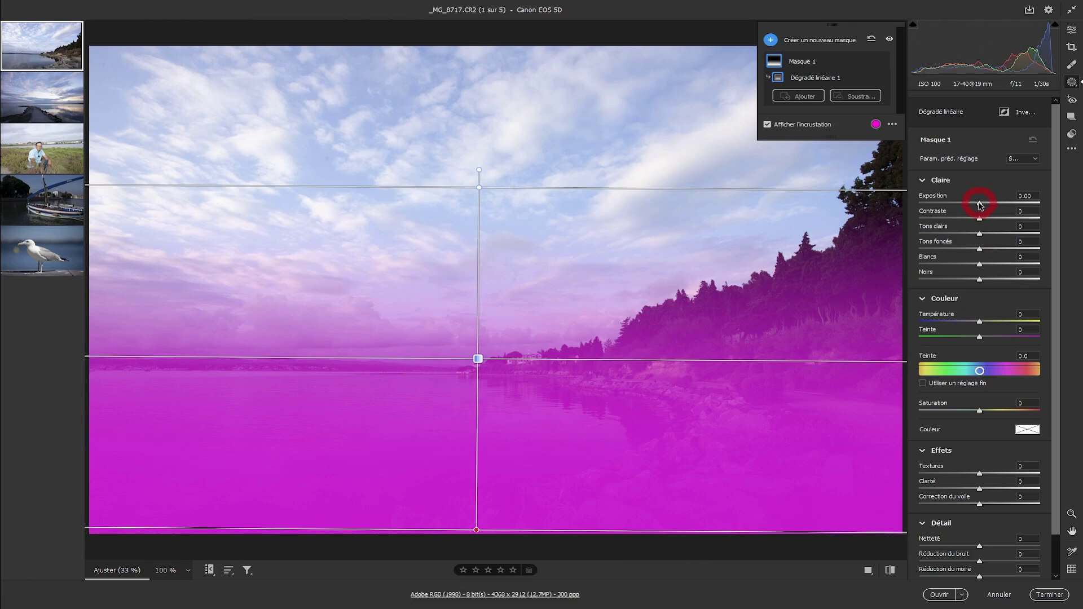
Step: Set the gradient mask's temperature to -64 and exposure to -0.70, with the mask overlay hidden
drag(978, 320, 947, 320)
drag(979, 203, 969, 208)
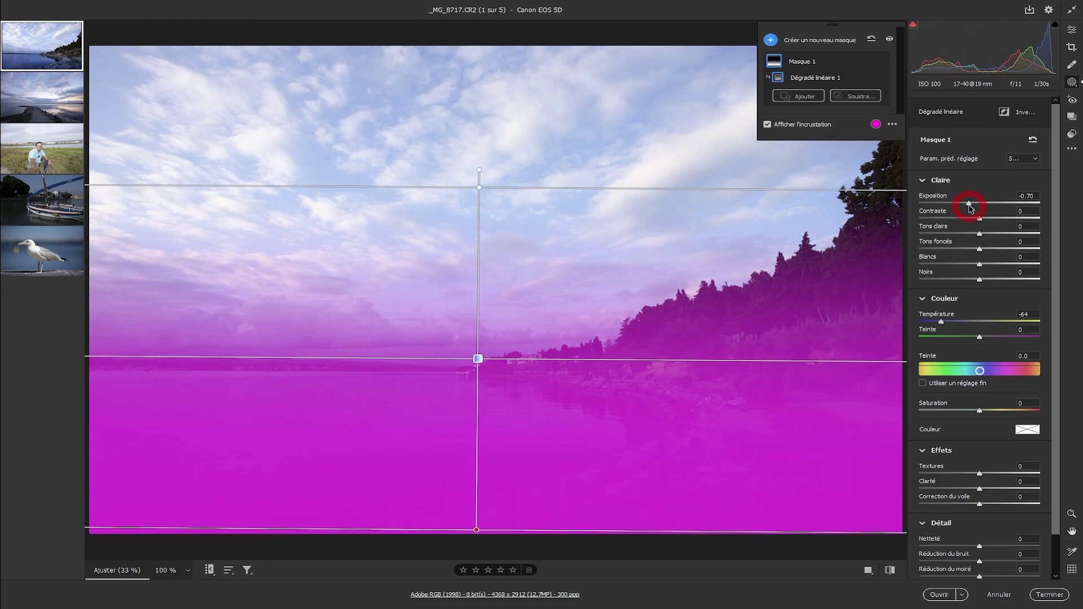
click(829, 238)
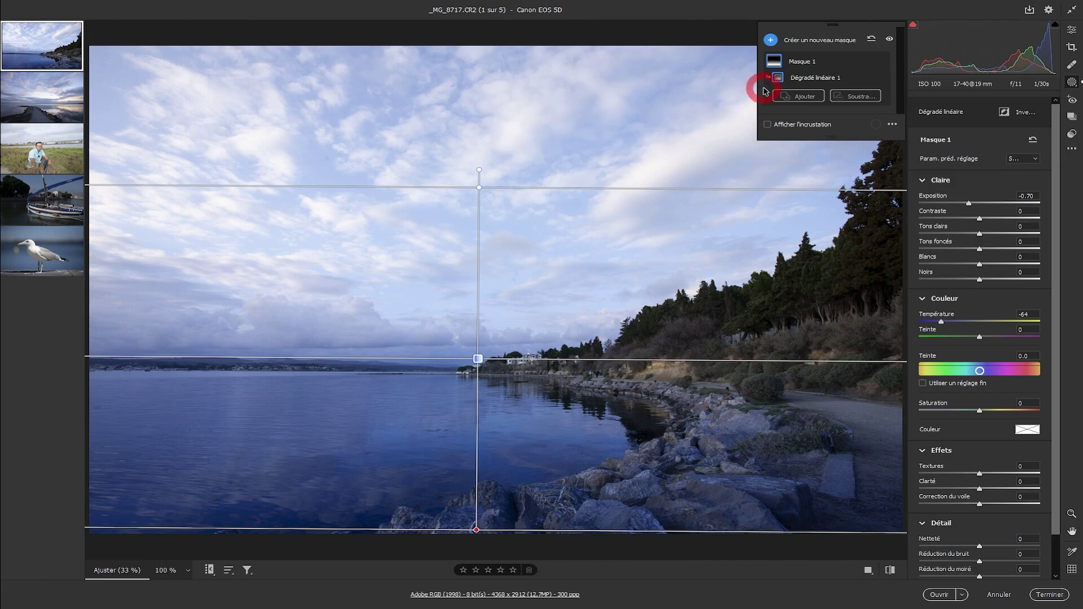
Step: Add a second linear gradient to Masque 1, running vertically from the photo's upper edge to the lower sky
mouse_move(779, 80)
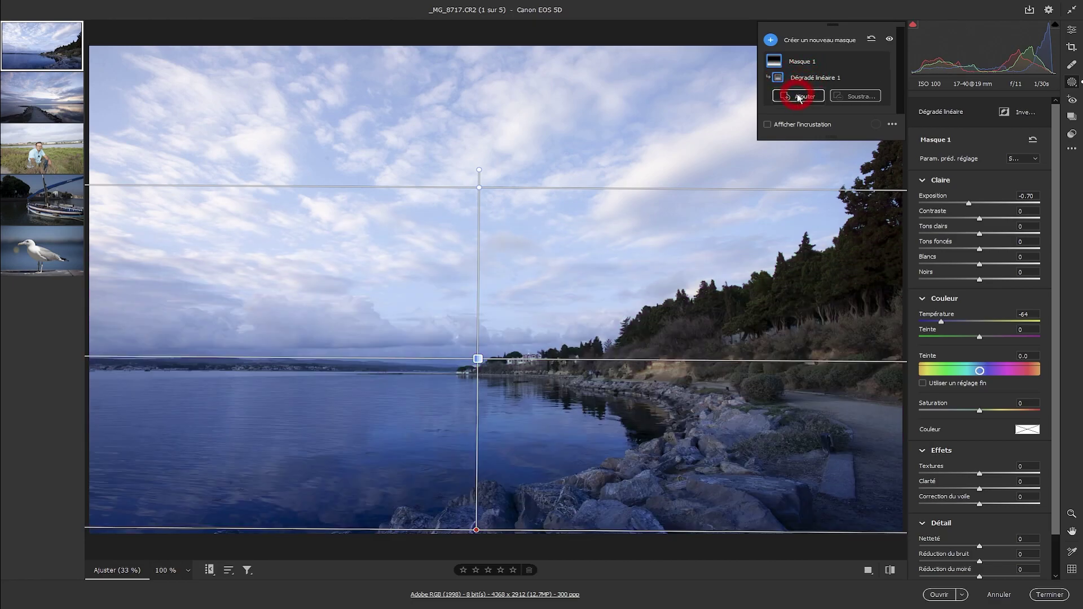
click(798, 97)
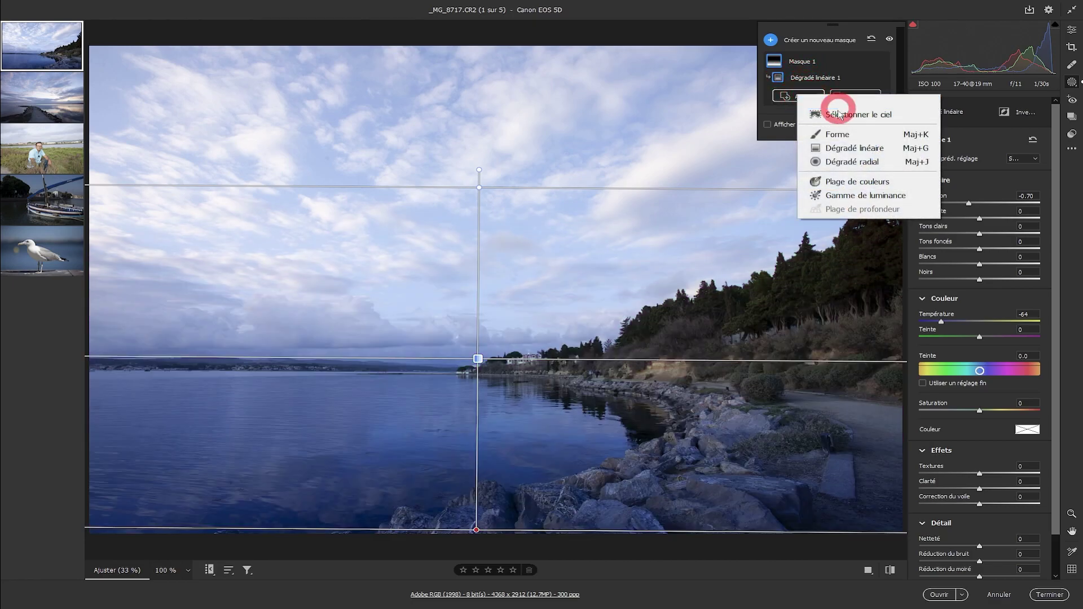
click(836, 150)
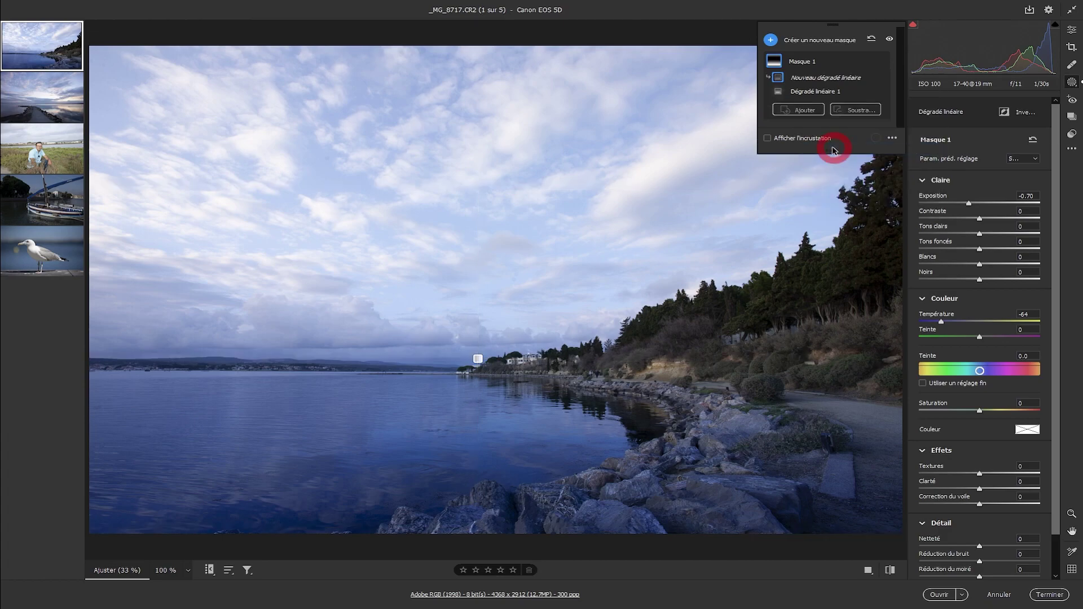
drag(483, 83, 490, 282)
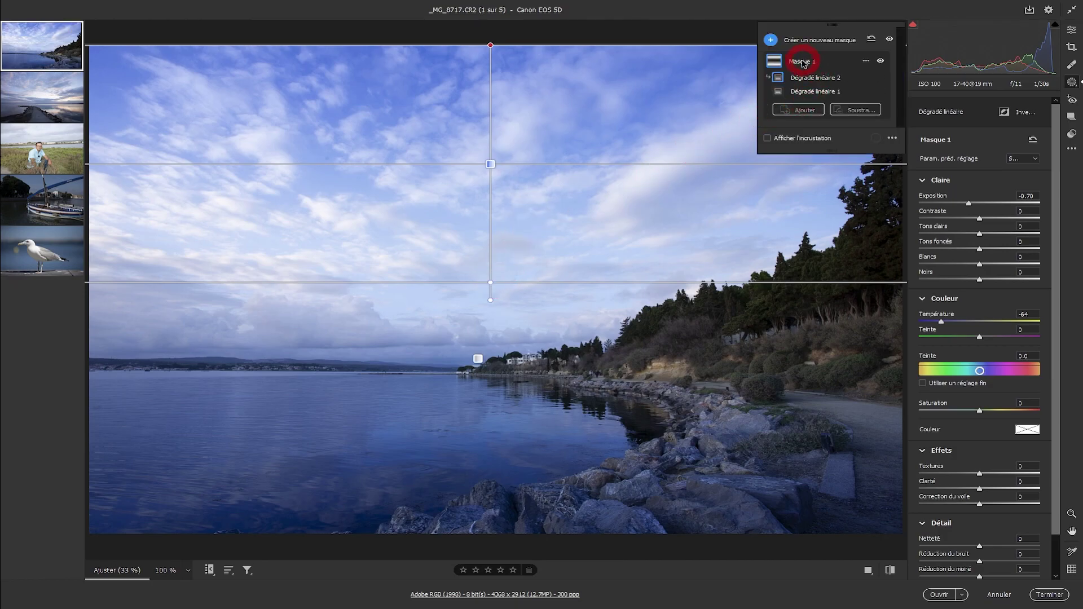
Step: Check the area covered by each gradient in Masque 1, and set the mask's shared temperature to -82
mouse_move(778, 79)
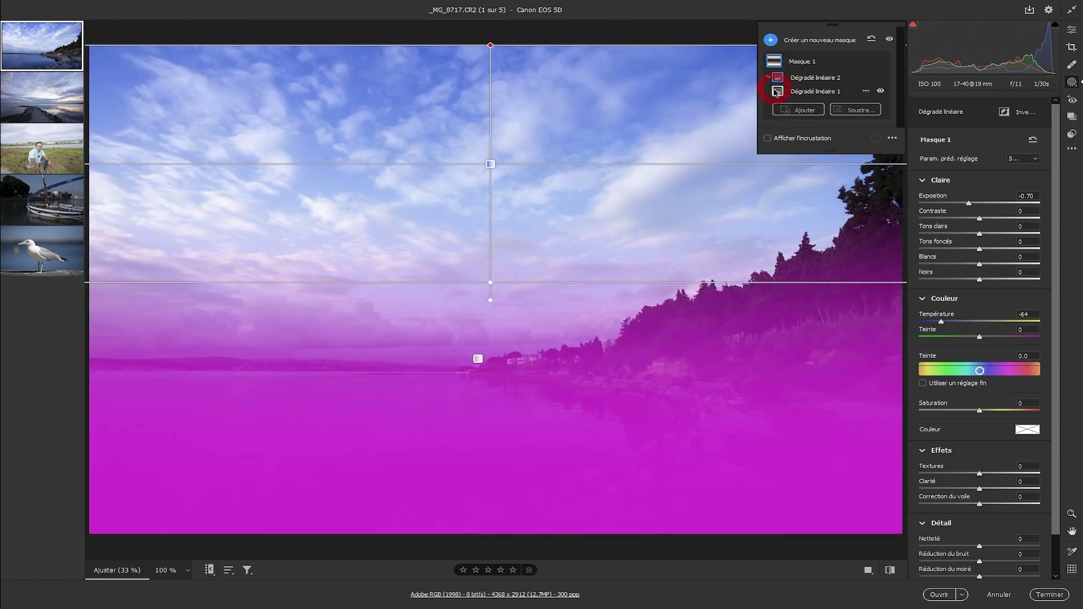
click(777, 91)
click(807, 62)
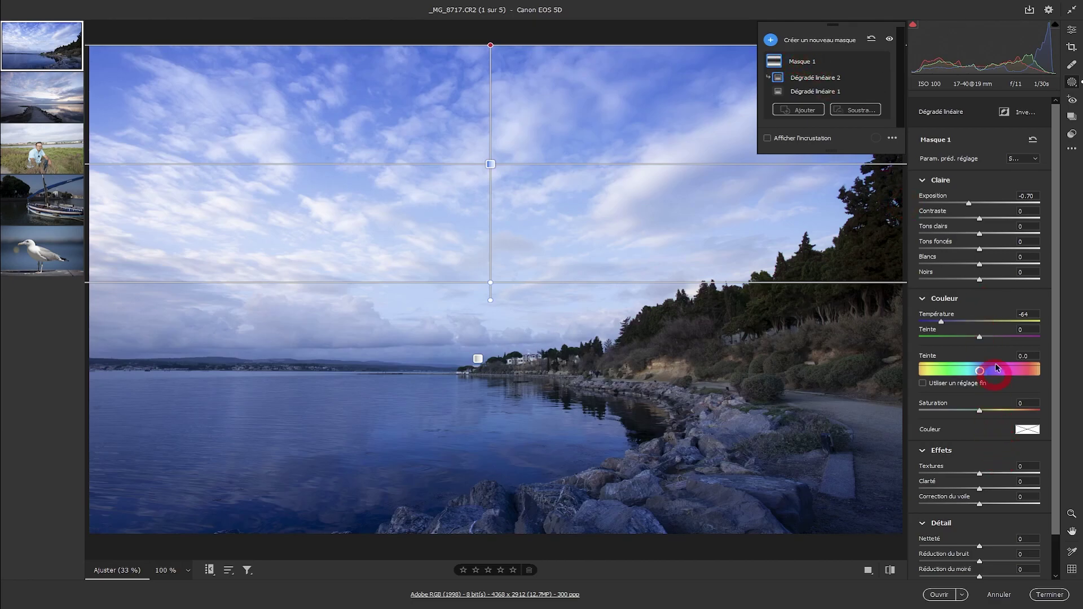
drag(941, 321, 930, 322)
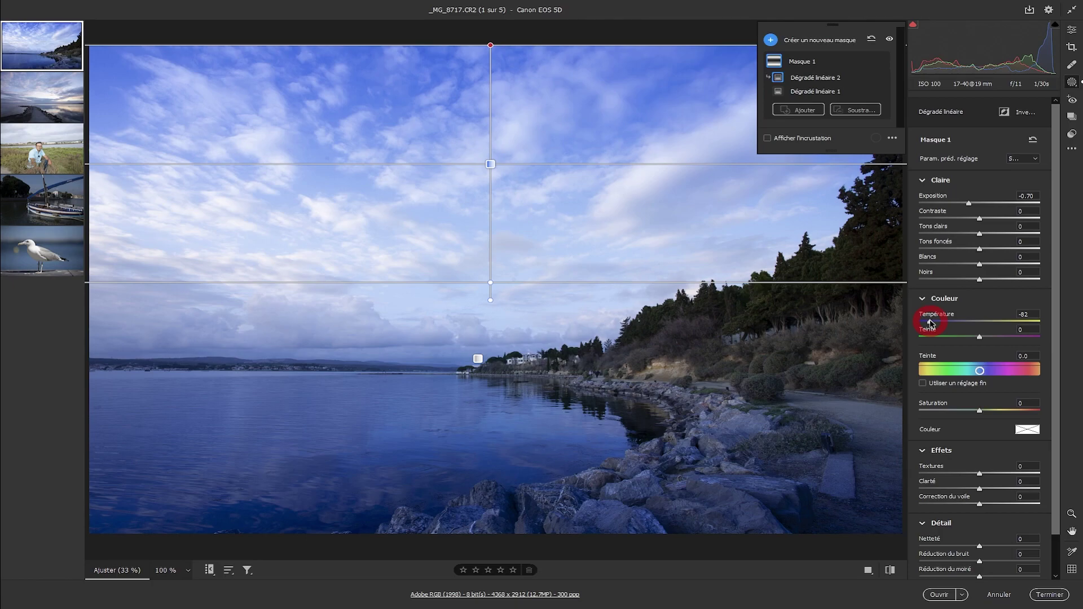
Step: Switch to the second photo, _MG_8729.CR2
key(ctrl+Right)
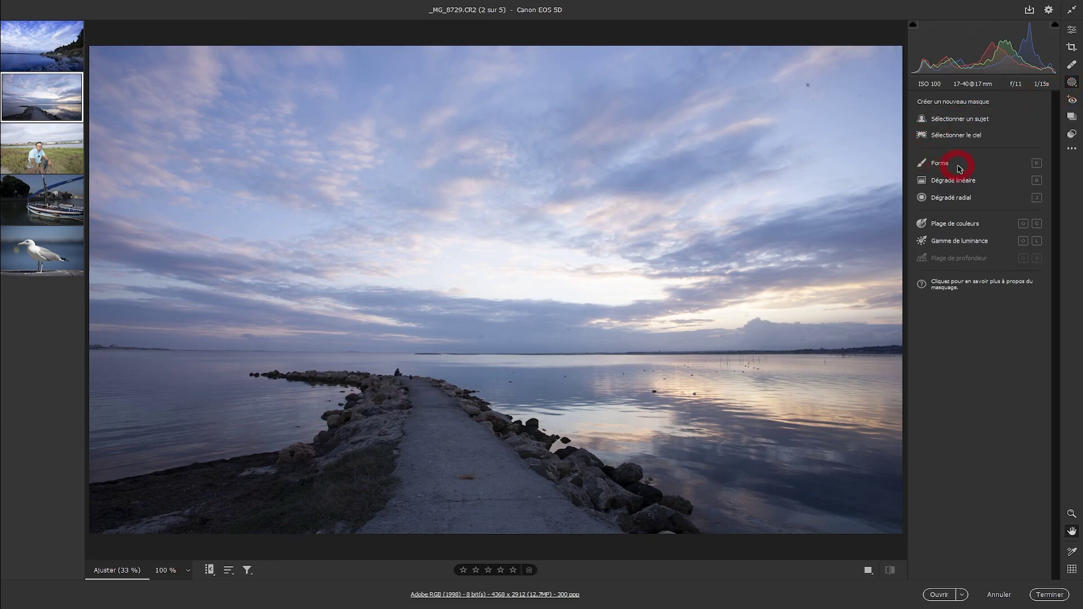
click(935, 165)
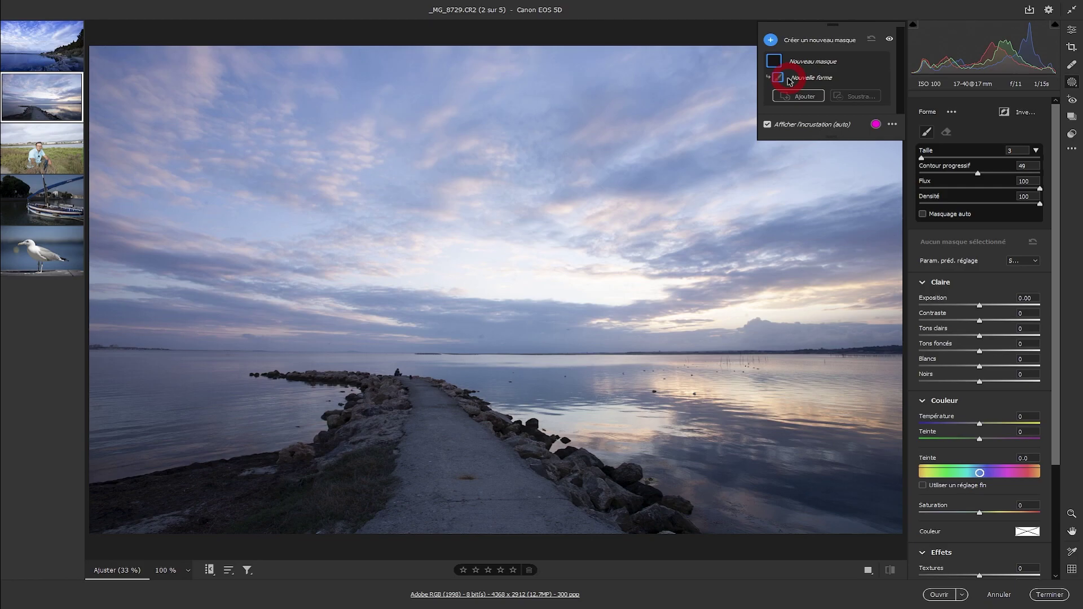
key(bracketright)
key(bracketright)
key(bracketright)
key(bracketright)
key(bracketright)
key(bracketright)
key(bracketright)
key(bracketright)
key(bracketright)
key(bracketleft)
key(bracketleft)
key(bracketleft)
mouse_move(433, 463)
mouse_down()
mouse_move(412, 473)
mouse_move(398, 499)
mouse_move(462, 483)
mouse_move(528, 503)
mouse_move(400, 505)
mouse_move(451, 450)
mouse_move(480, 510)
mouse_move(547, 514)
mouse_move(443, 483)
mouse_move(484, 503)
mouse_move(450, 491)
mouse_up()
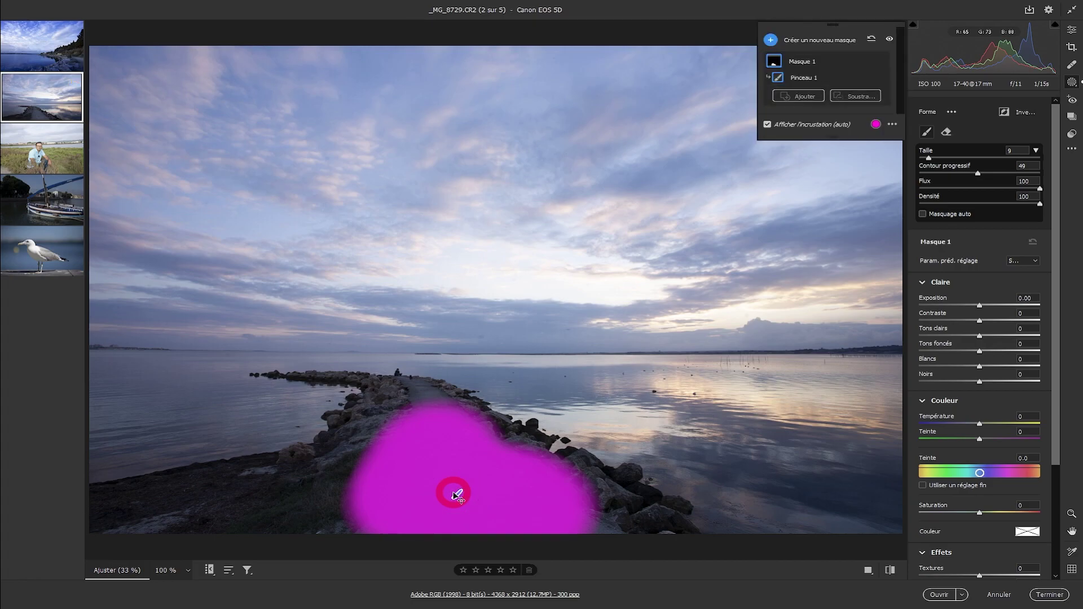
key(ctrl+z)
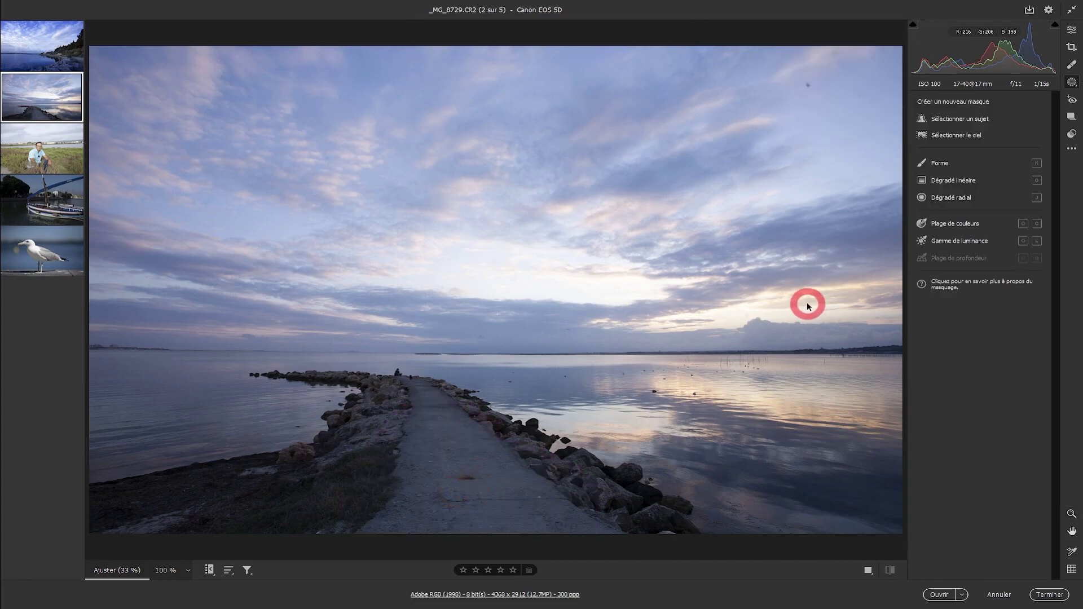
Step: Start a new brush mask with size 6, feather (Contour progressif) 51 and auto masking (Masquage auto) enabled
click(929, 164)
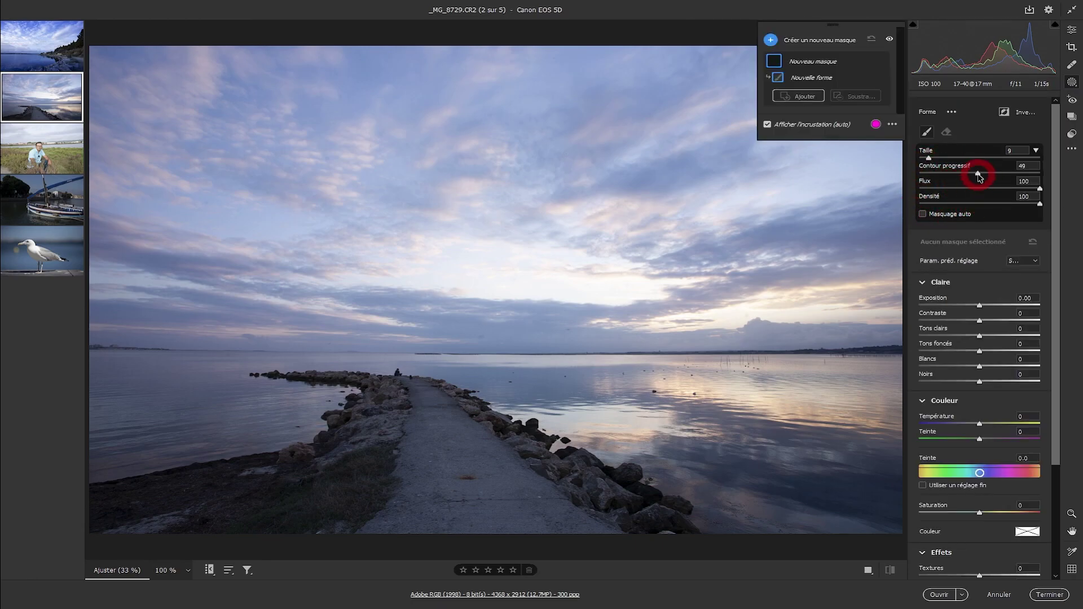
drag(978, 177, 981, 173)
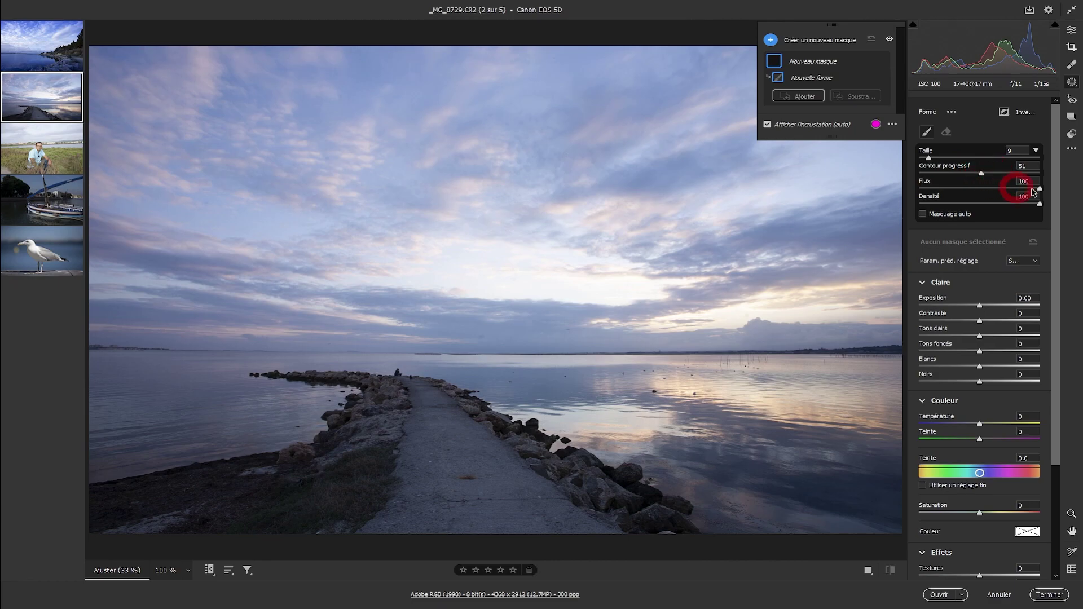
key(bracketleft)
key(bracketleft)
key(bracketleft)
click(923, 214)
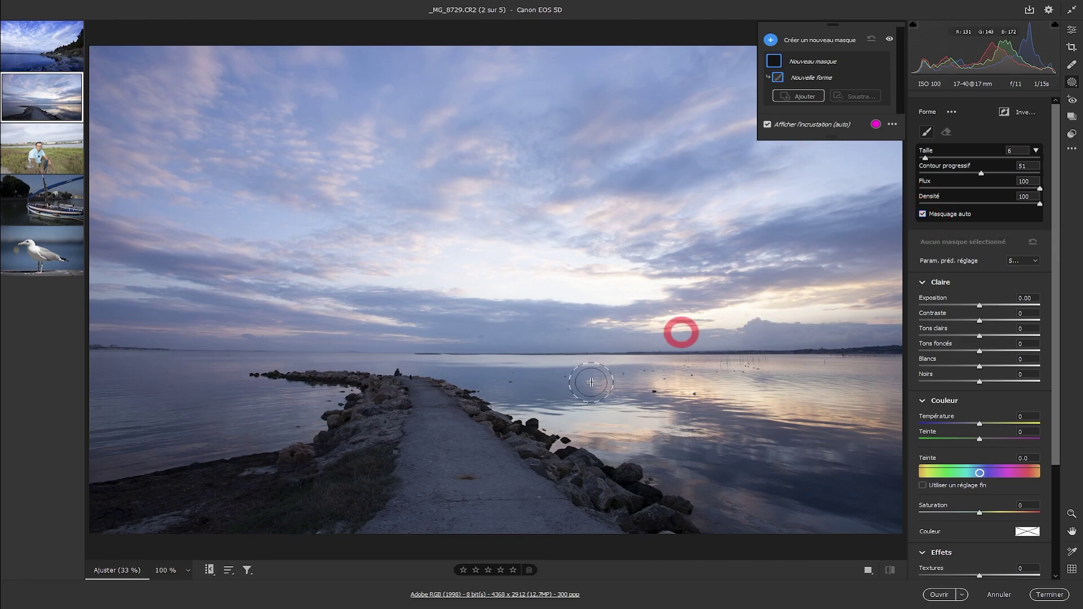
Step: Paint the mask over the jetty's concrete path, reducing the brush size to 3 for the narrow far end
mouse_move(452, 500)
mouse_down()
mouse_move(452, 461)
mouse_move(485, 502)
mouse_move(469, 455)
mouse_move(503, 497)
mouse_move(487, 468)
mouse_move(554, 531)
mouse_move(580, 539)
mouse_move(456, 530)
mouse_move(397, 548)
mouse_move(438, 447)
mouse_move(430, 411)
mouse_up()
key(bracketleft)
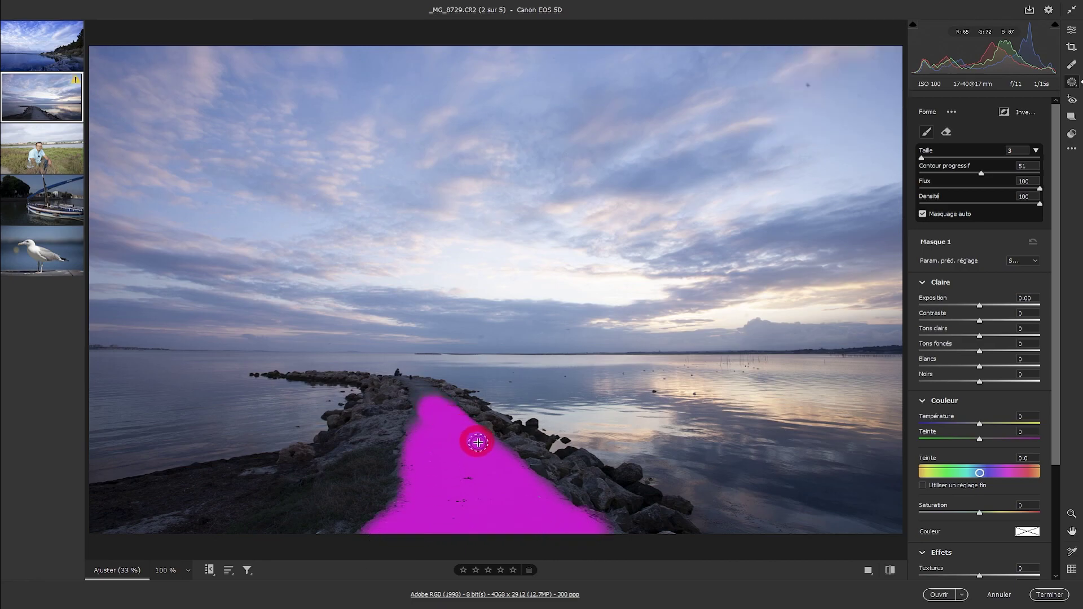
click(431, 395)
mouse_move(435, 375)
mouse_down()
mouse_move(467, 246)
mouse_move(551, 304)
mouse_move(524, 289)
mouse_move(457, 283)
mouse_move(440, 233)
mouse_move(384, 223)
mouse_move(467, 244)
mouse_move(414, 238)
mouse_move(394, 251)
mouse_move(385, 244)
mouse_move(397, 235)
mouse_move(378, 227)
mouse_move(394, 213)
mouse_up()
Step: Erase the mask overspill around the person sitting at the far end of the path with a size 2 eraser
key(alt)
click(396, 214)
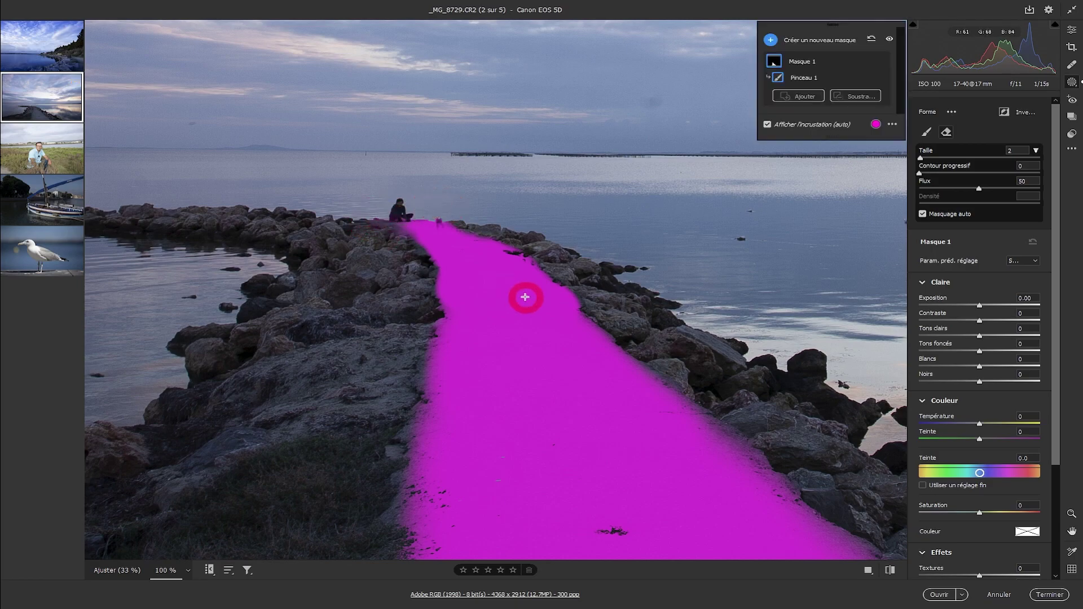
key(space)
click(514, 349)
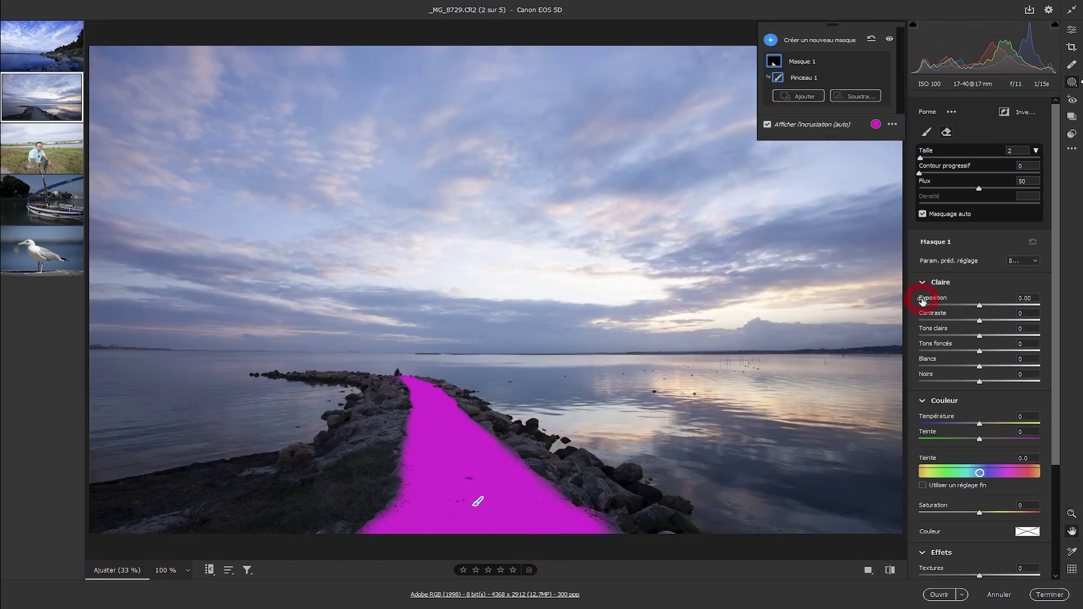
Step: Set the path mask's exposure to +0.55 and contrast to +8
drag(980, 307, 988, 307)
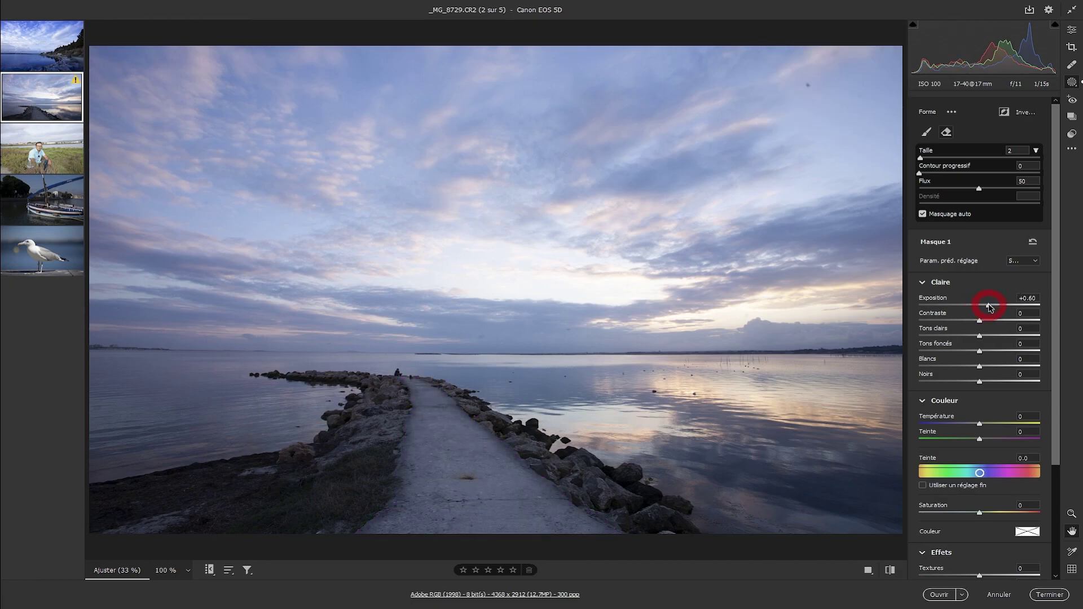
drag(988, 308, 988, 308)
click(985, 320)
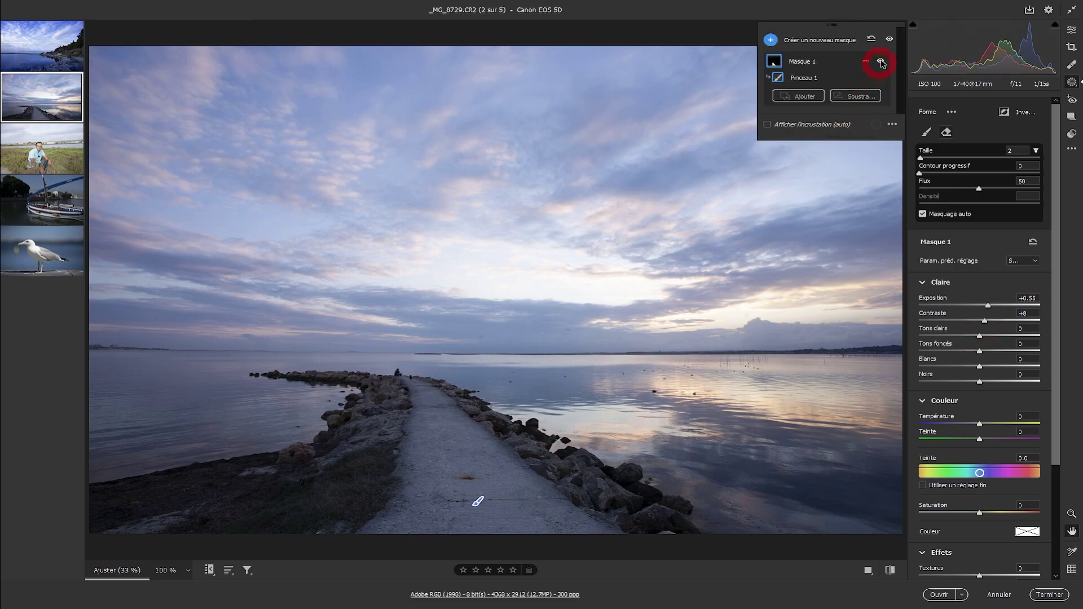
Step: Compare the path before and after by toggling the visibility of all masks and of Masque 1, ending with Masque 1 hidden
click(890, 40)
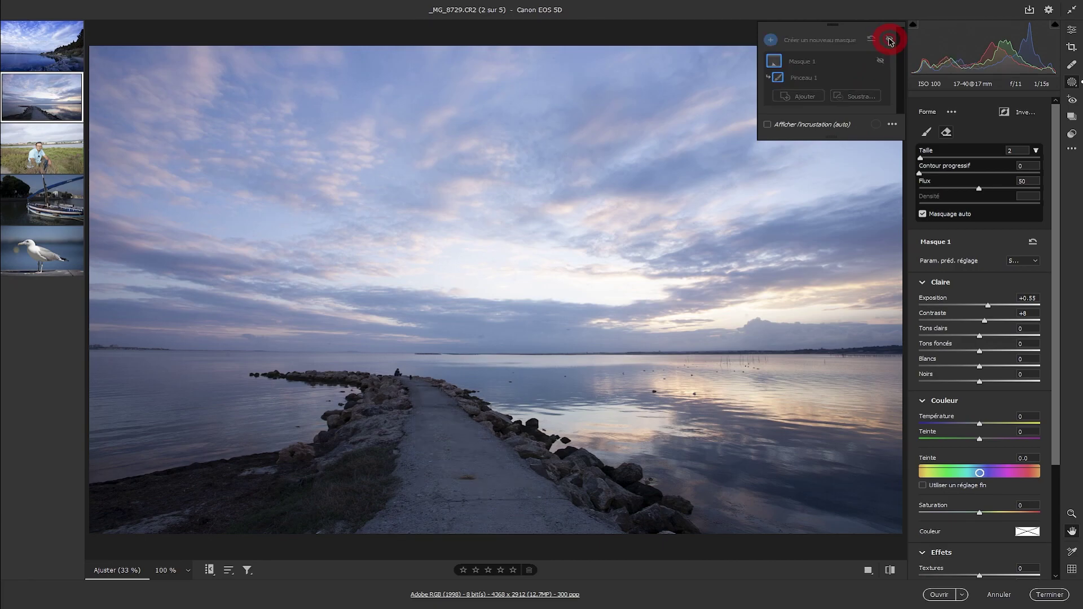
click(890, 40)
click(890, 40)
click(890, 41)
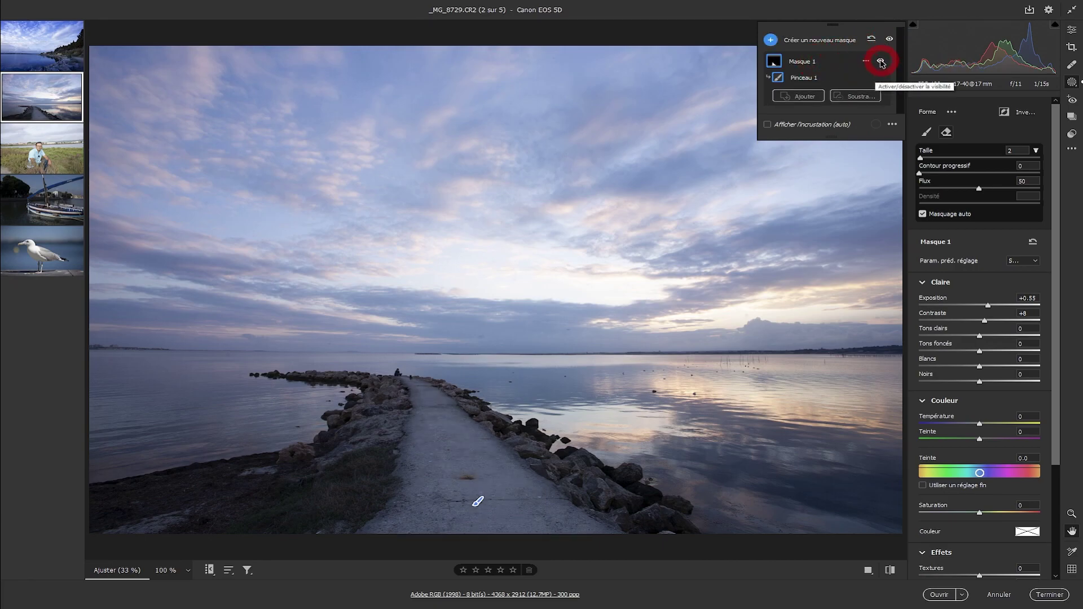
click(880, 60)
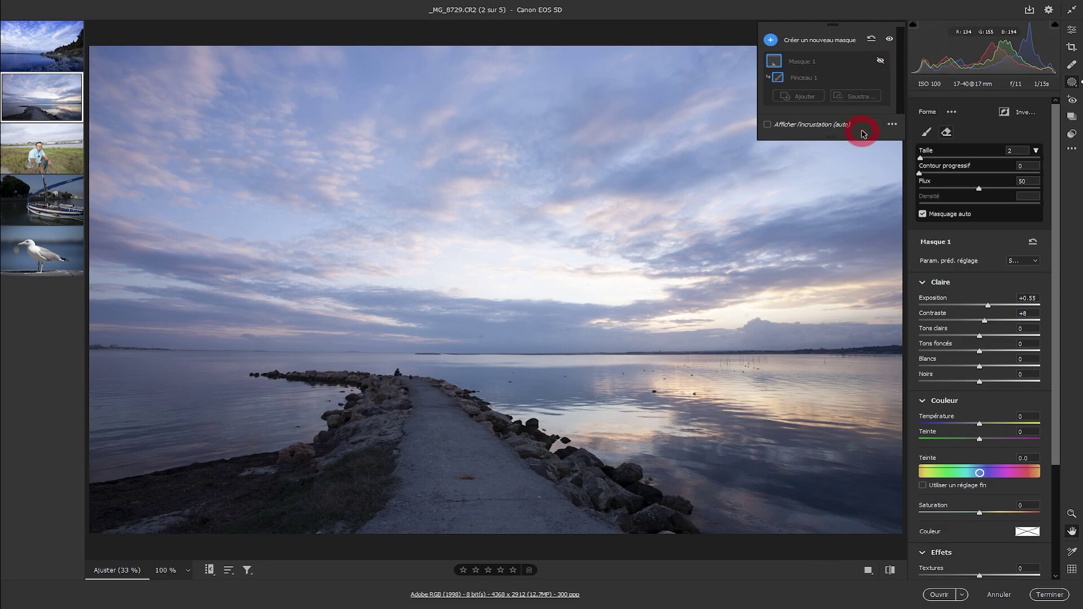
click(880, 61)
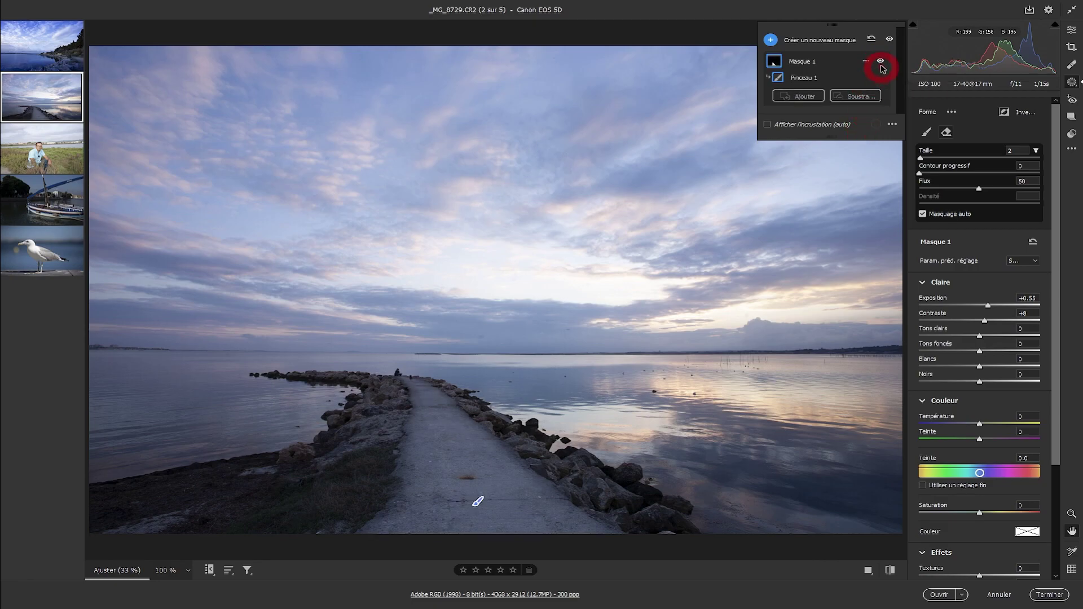
click(881, 61)
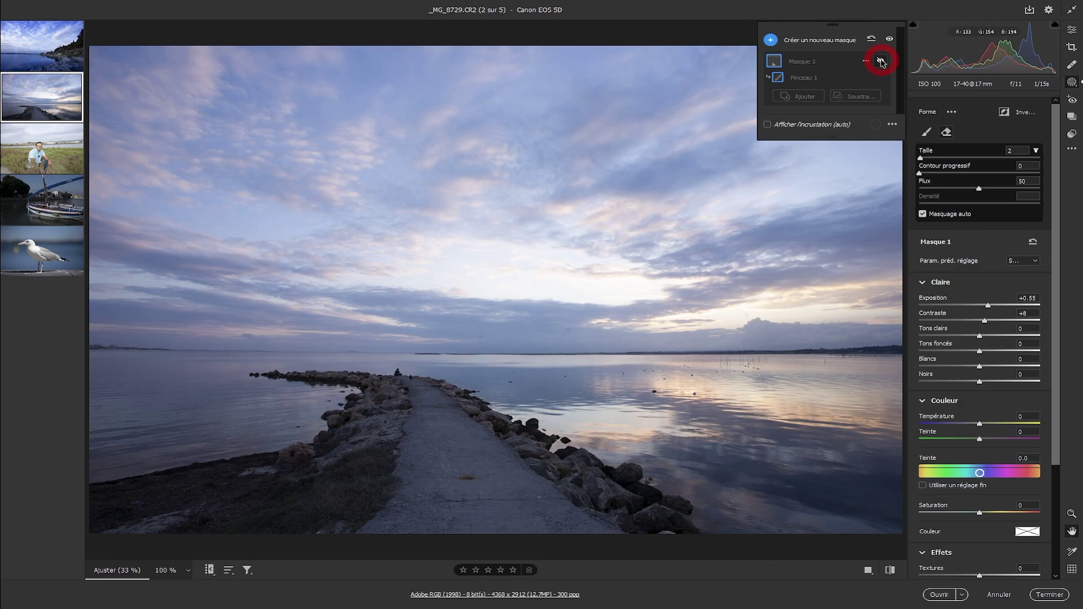
Step: Show Masque 1 again and darken the sky with a linear gradient mask from the photo's upper edge to the horizon, exposure -2.00
click(881, 61)
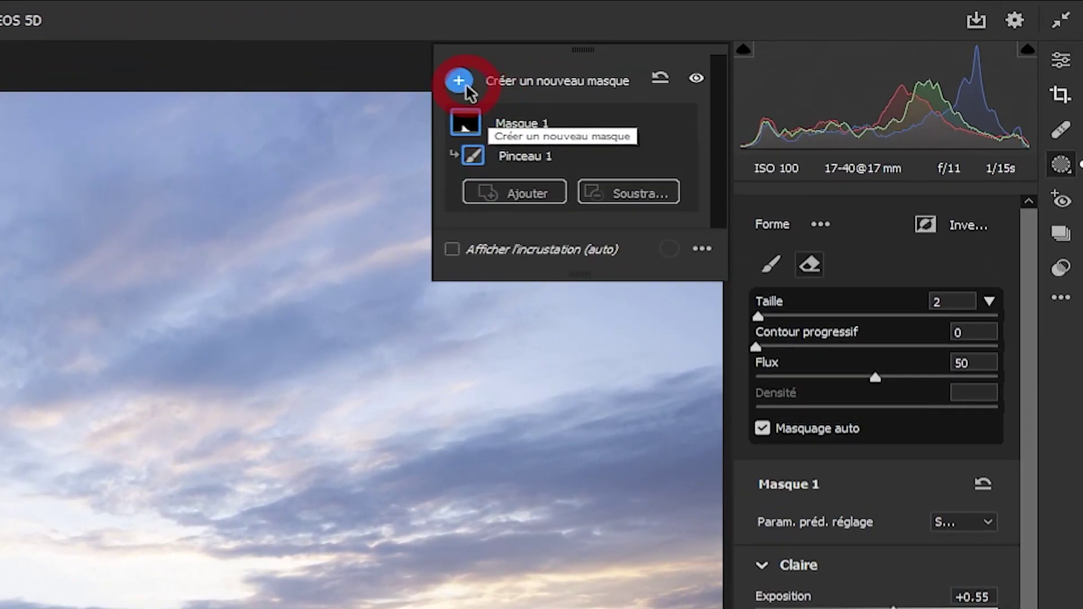
click(470, 80)
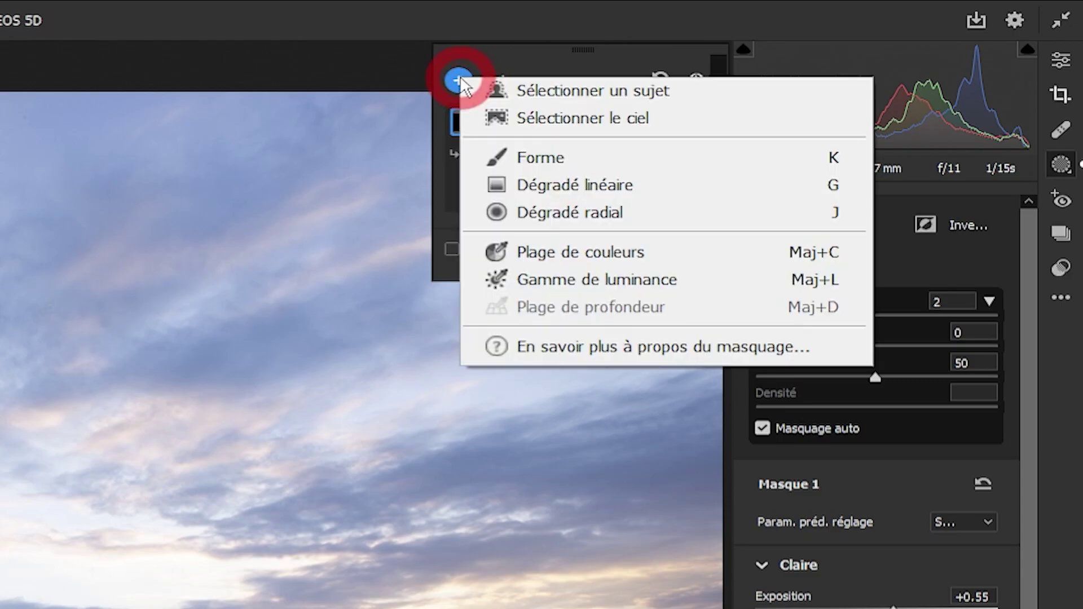
click(574, 187)
drag(495, 43, 497, 374)
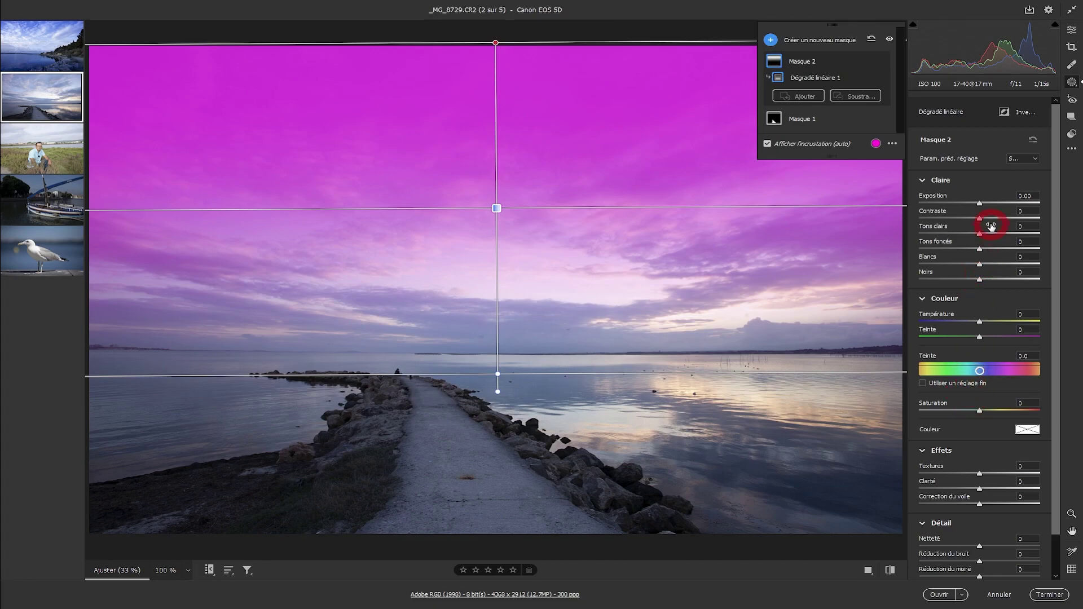
click(978, 204)
drag(978, 204, 949, 203)
Step: Compare the seascape with and without its local adjustments by toggling the visibility of all masks
click(889, 40)
click(890, 40)
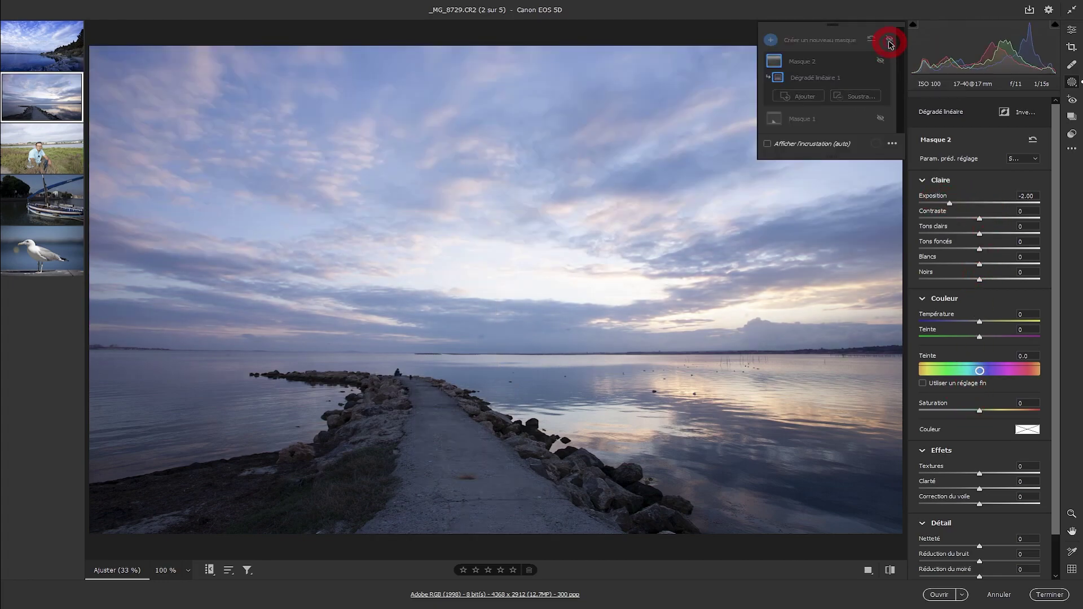
click(890, 40)
click(890, 40)
click(890, 40)
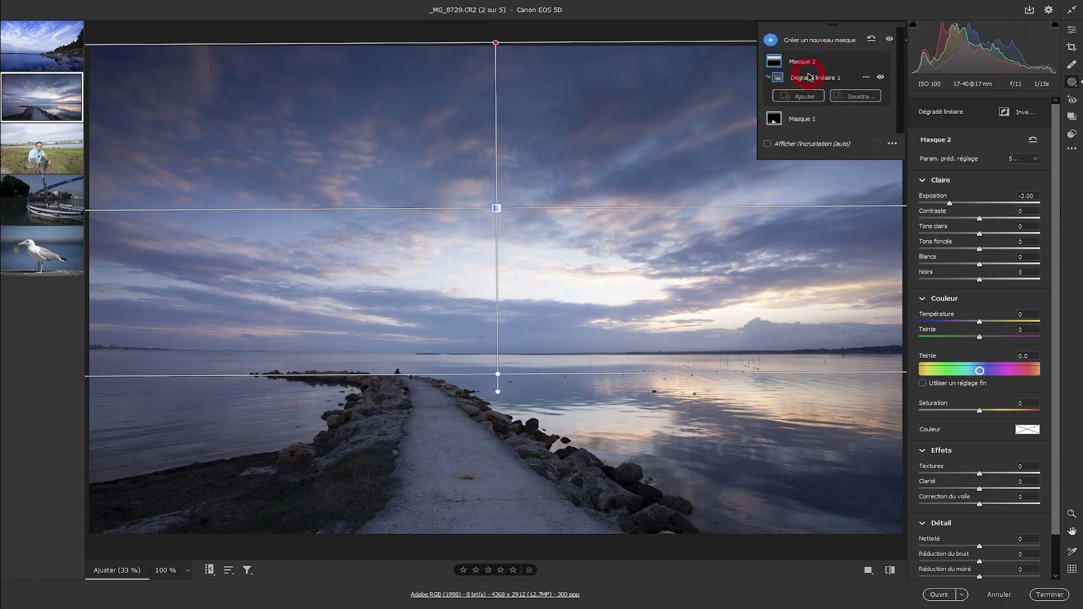
Step: Rename Masque 2 as Ciel and Masque 1 as Rochers
click(805, 122)
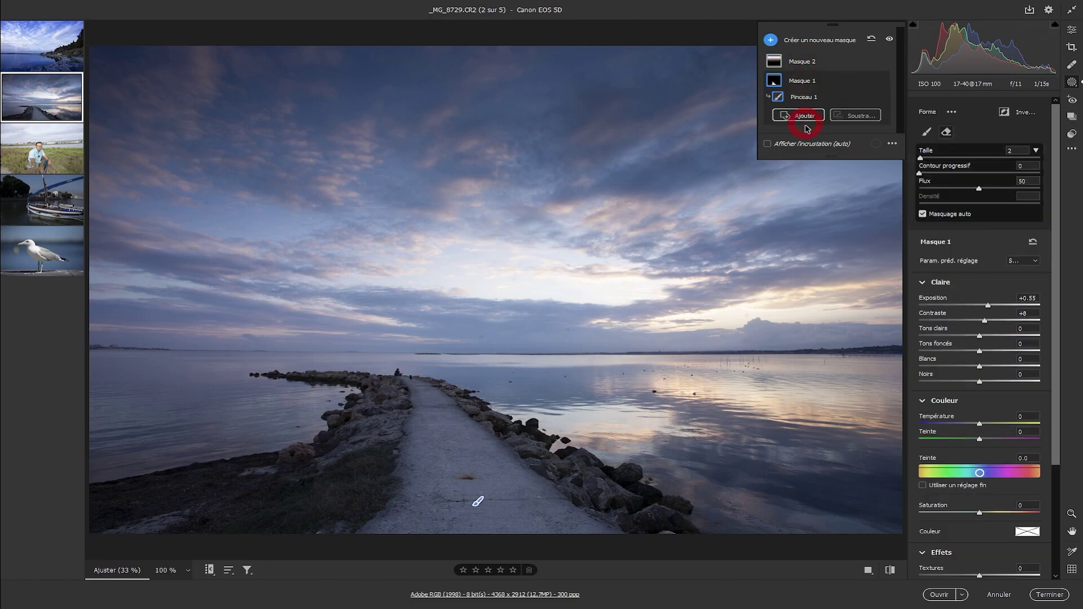
double_click(802, 61)
text(Cie)
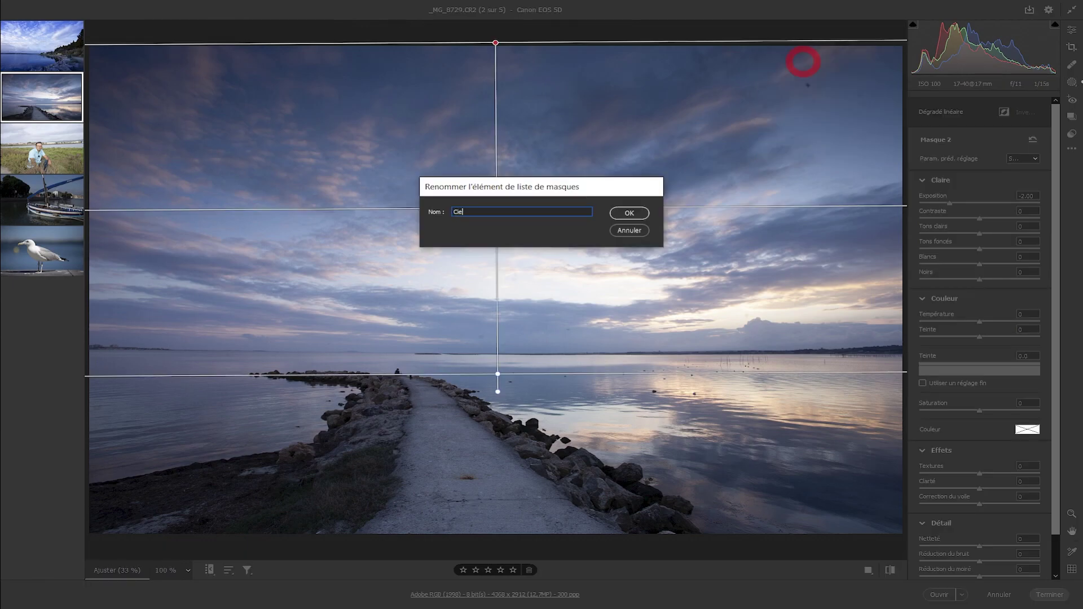
text(l)
key(Return)
click(807, 112)
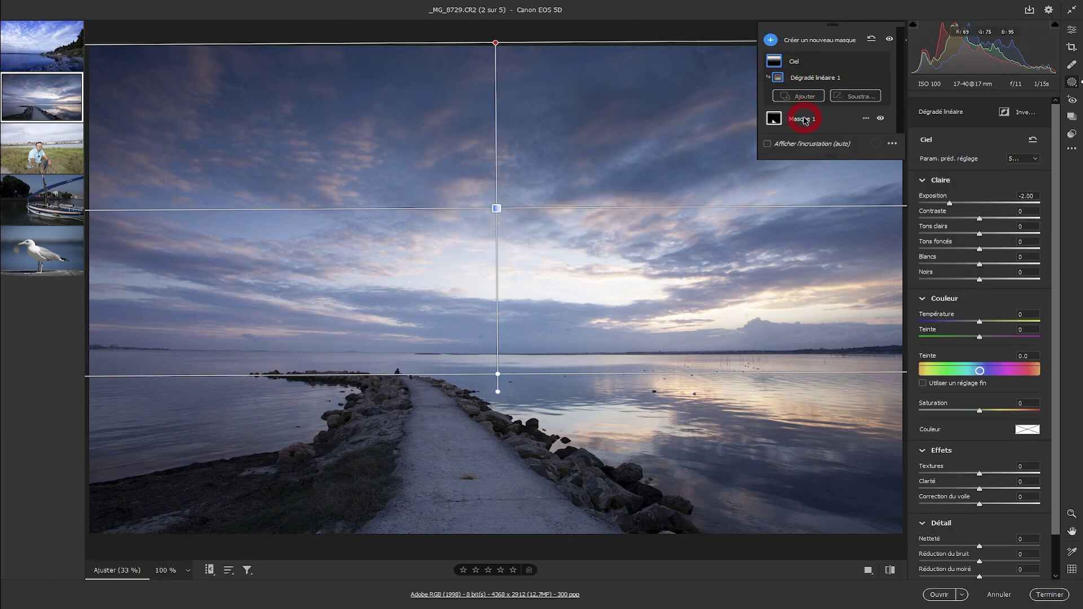
double_click(804, 119)
text(Rochers)
key(Return)
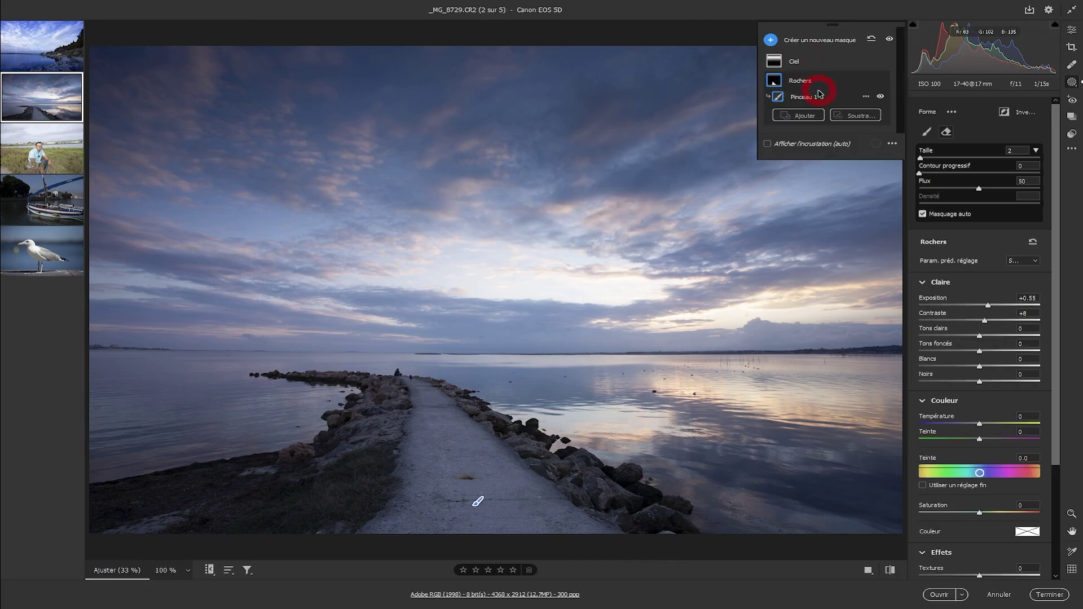
Step: Display the pins of unselected masks and switch between the Ciel and Rochers masks using their pins in the photo
click(892, 143)
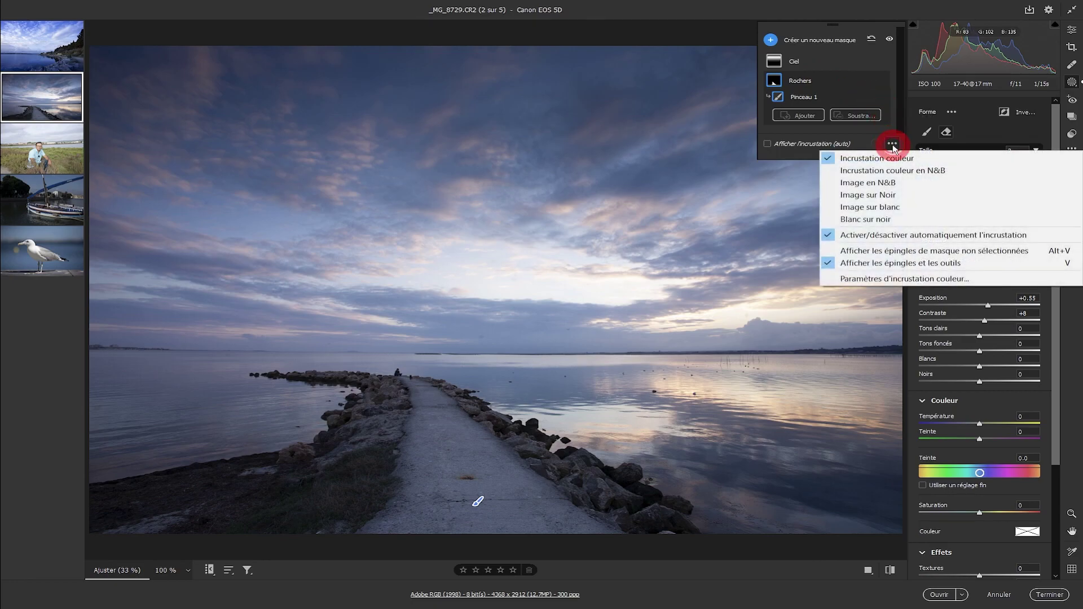
click(876, 251)
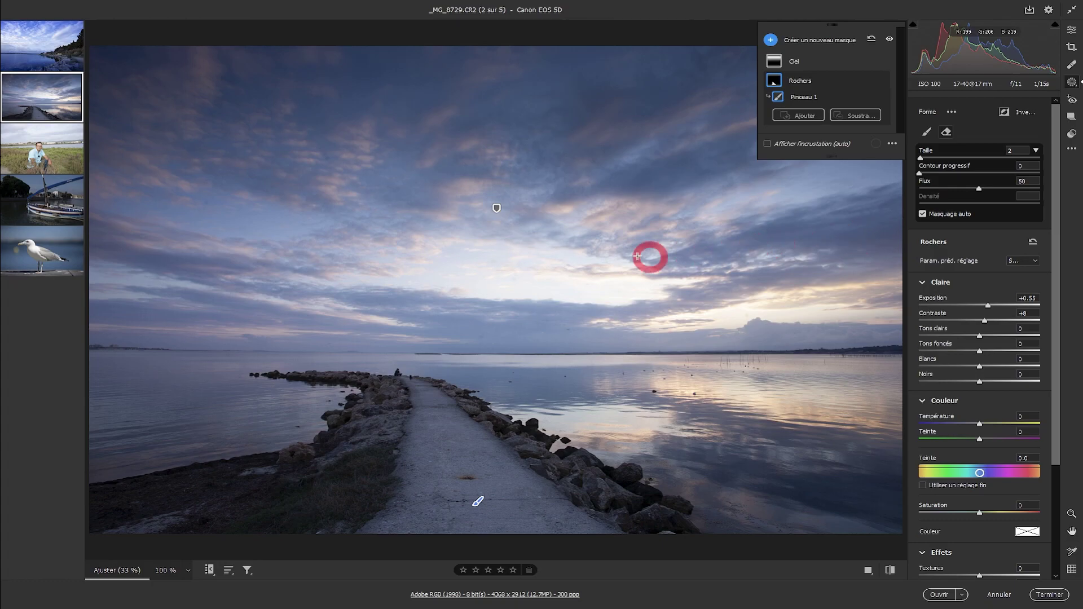
mouse_move(497, 209)
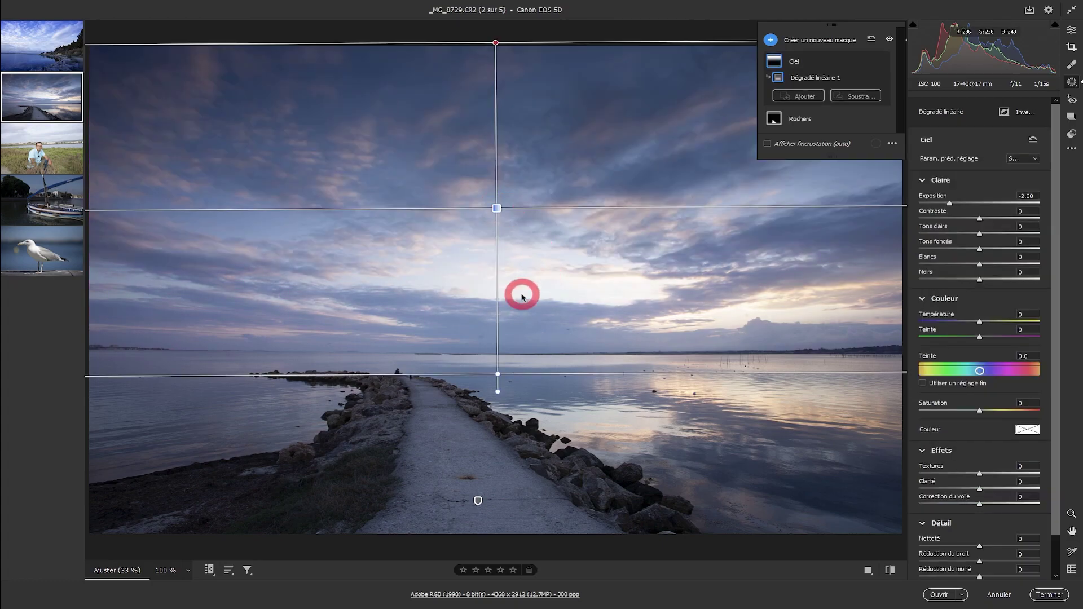
click(478, 501)
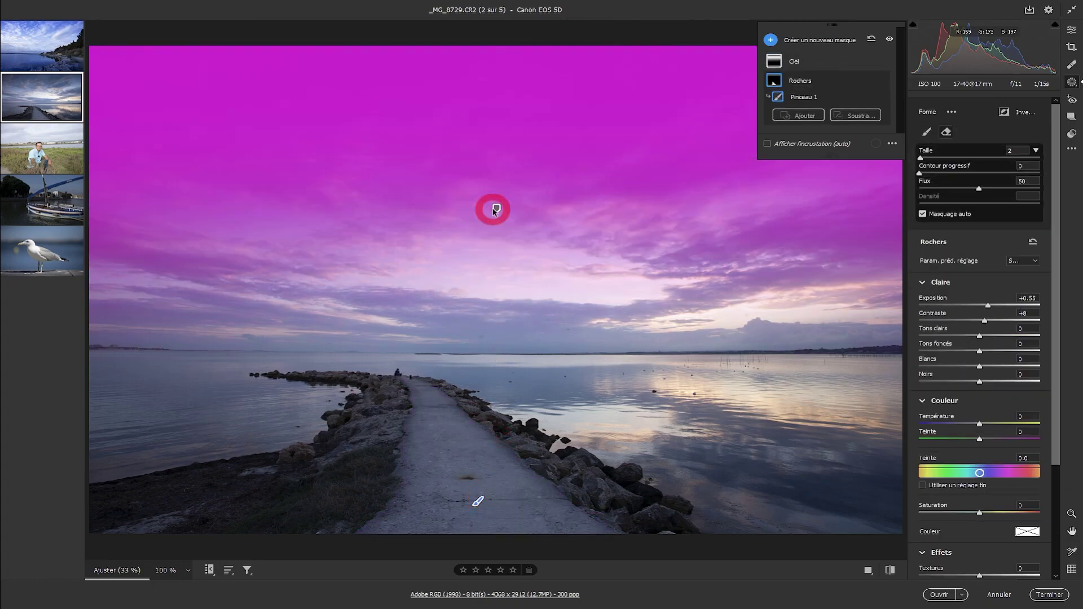
click(497, 208)
click(478, 501)
click(496, 208)
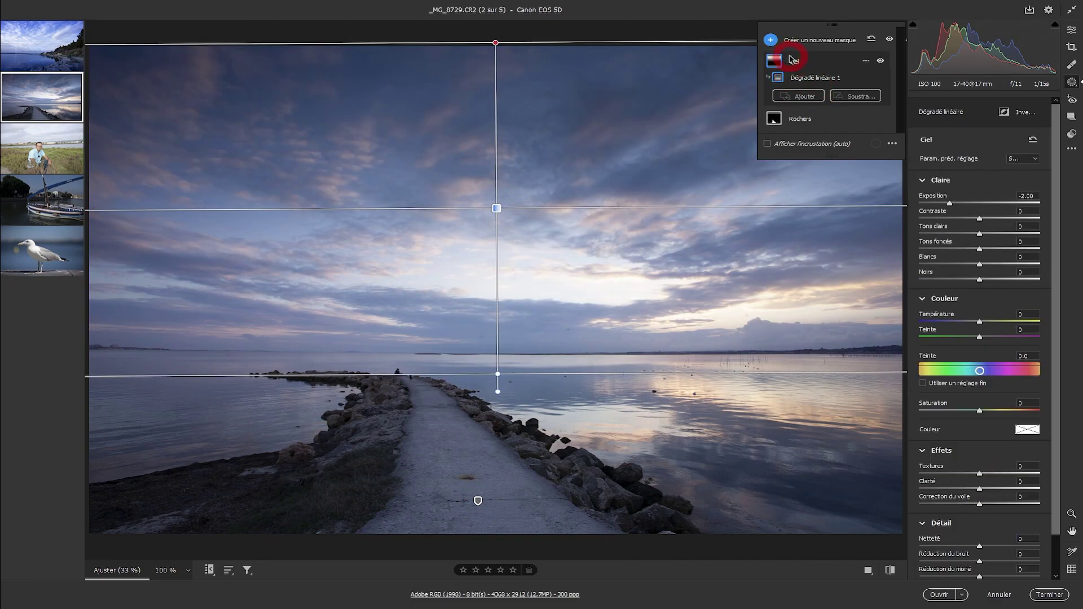
mouse_move(782, 61)
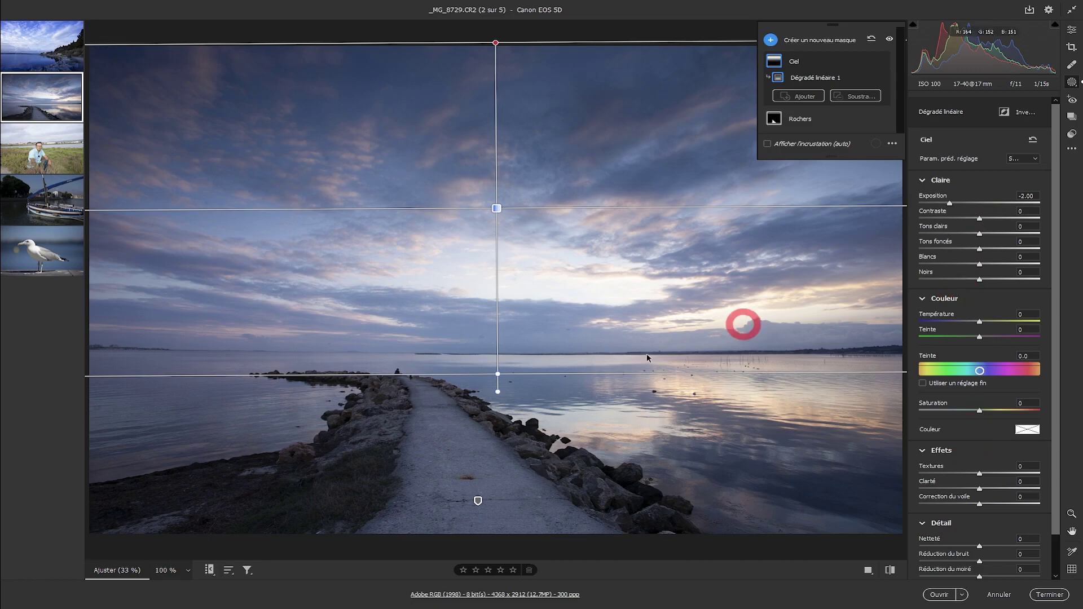
Step: Open the boat photo _MG_8945.CR2 and set its overall exposure to -0.60
click(31, 198)
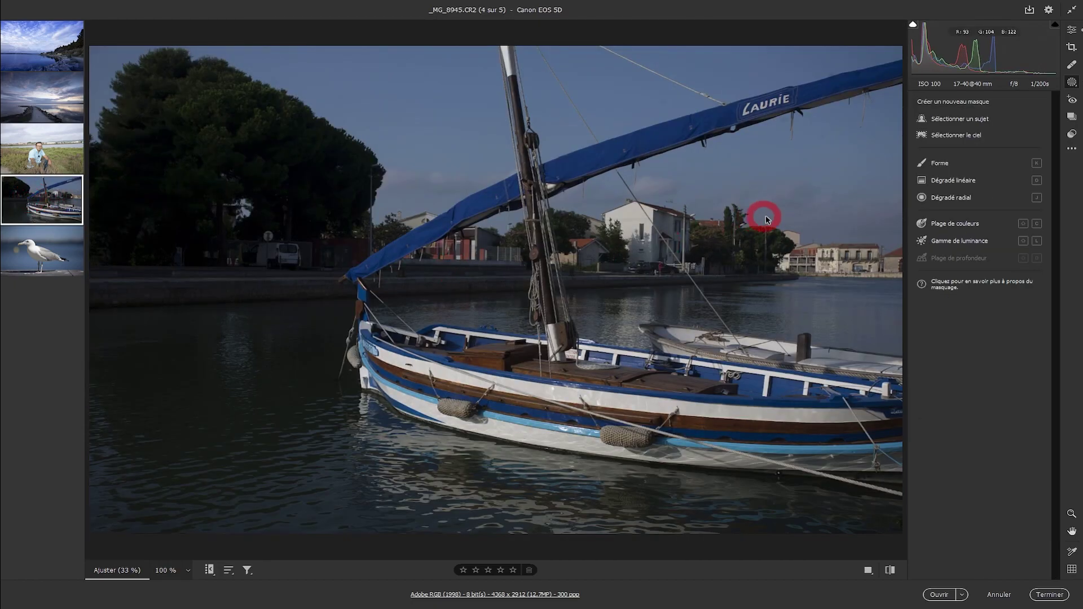
click(1071, 31)
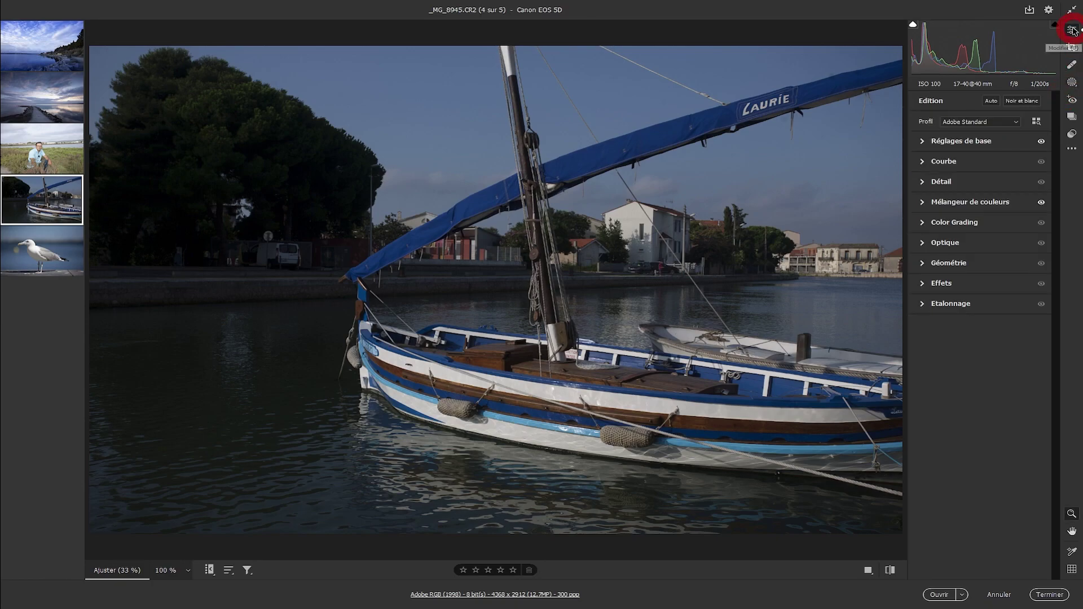
click(924, 142)
drag(961, 223, 974, 223)
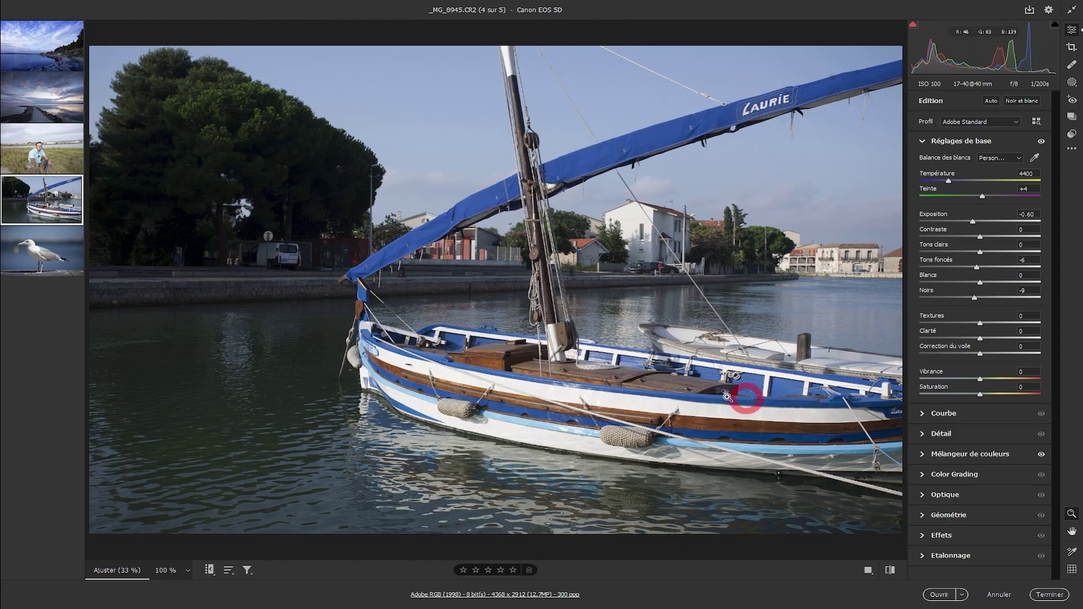
Step: Create a color range mask sampled from the blue sail cover and display it with the Image en N&B overlay
click(1072, 83)
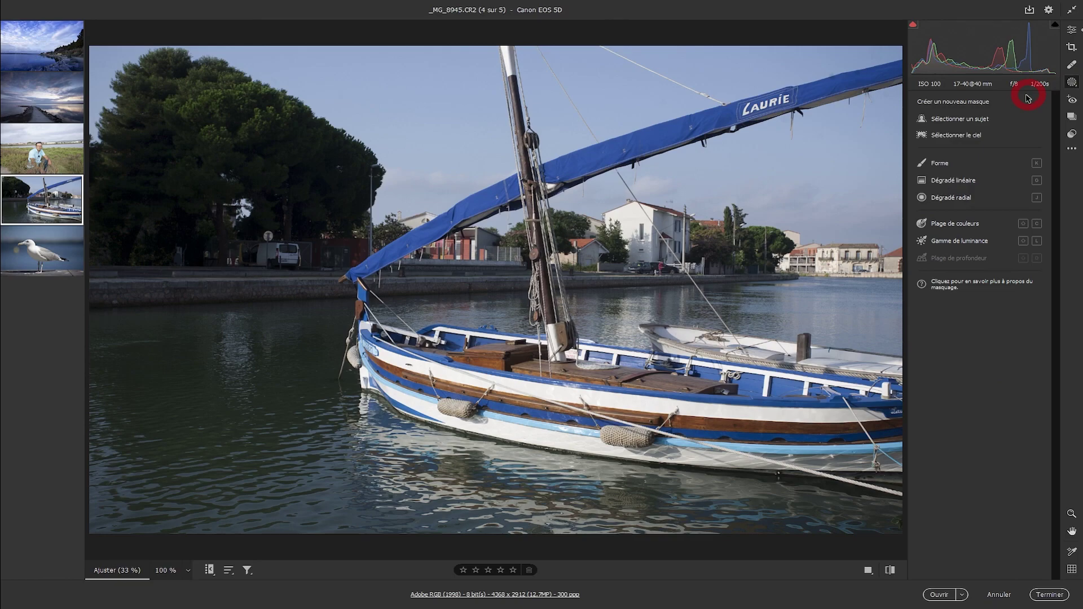
click(946, 226)
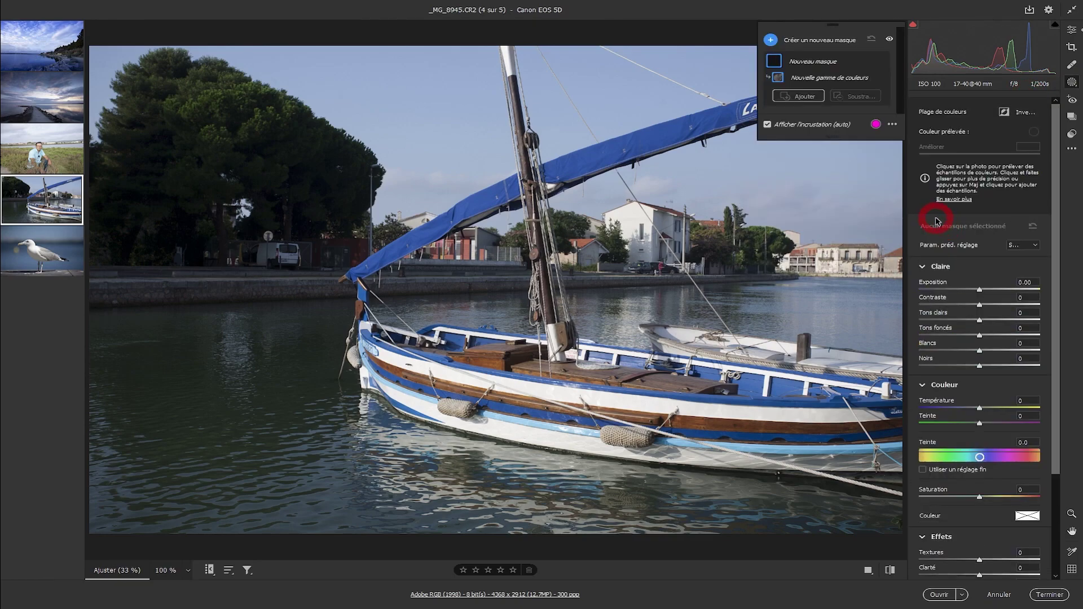
click(661, 133)
drag(448, 208, 434, 212)
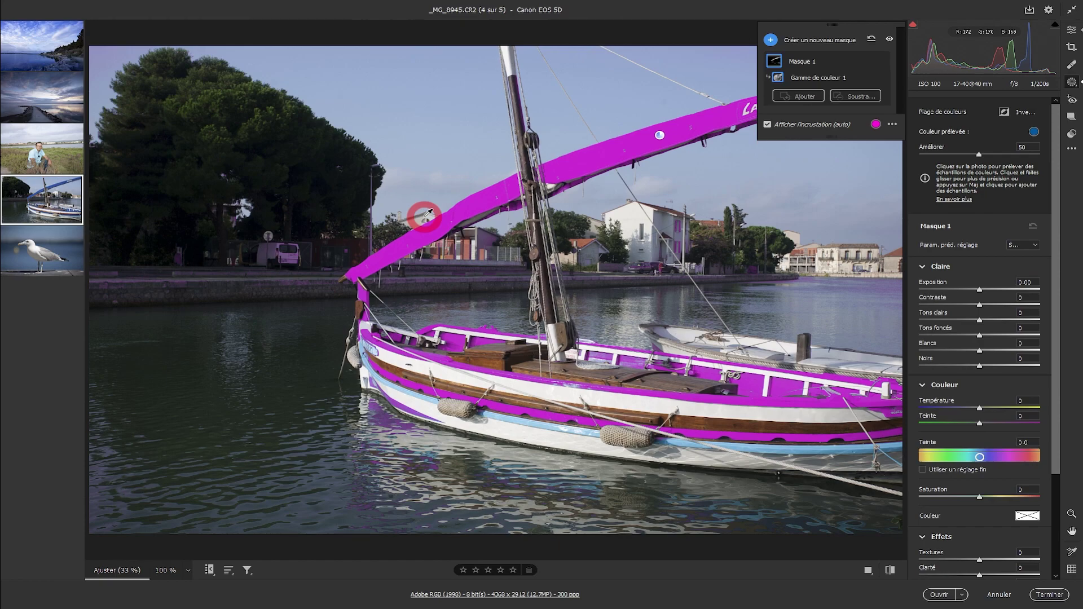
click(893, 124)
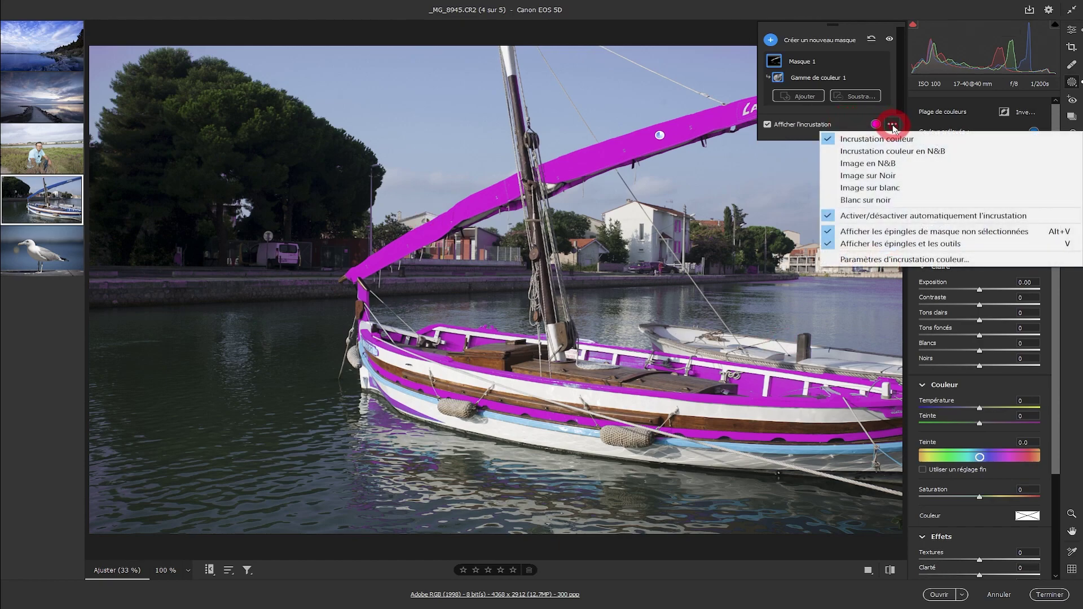
click(862, 165)
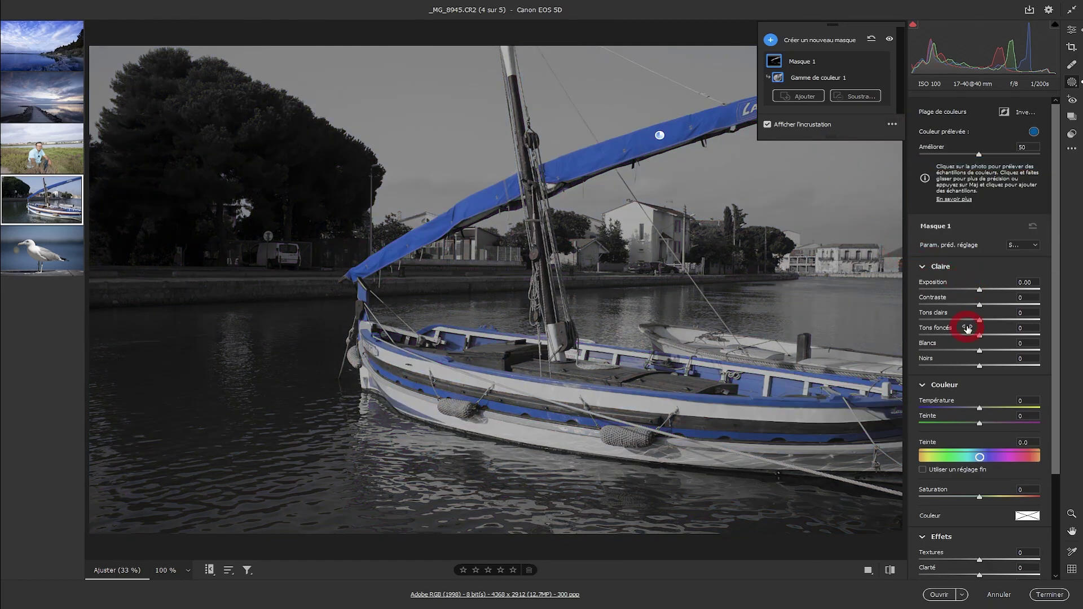
Step: Shift the masked blue areas' hue to -86.6 and set the color range's Améliorer value to 84
drag(980, 456, 951, 451)
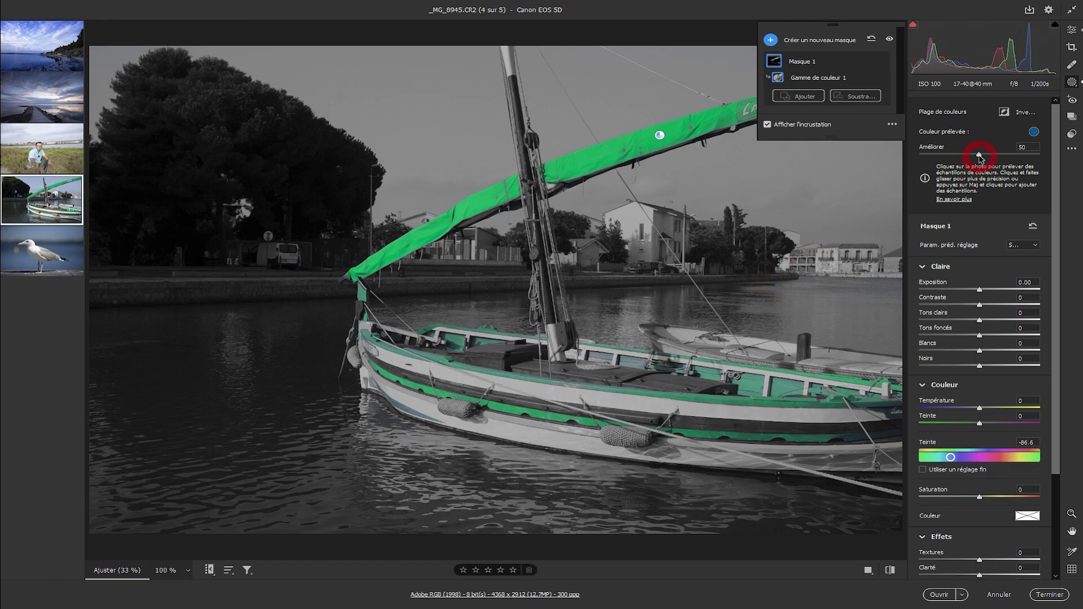
drag(979, 157, 1040, 157)
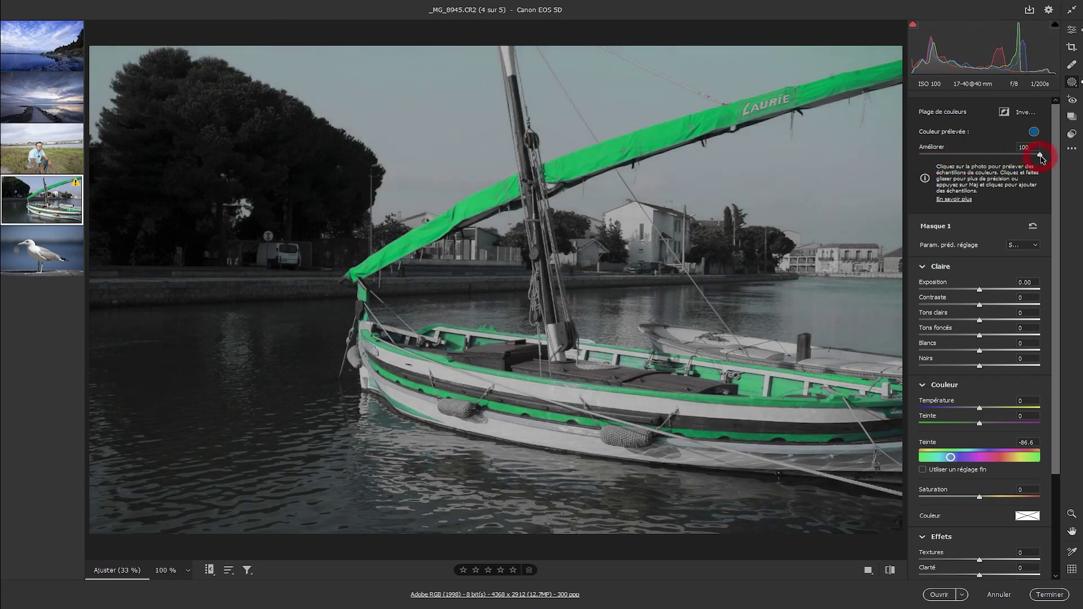
click(1068, 160)
Step: Hide the mask overlay and compare the boat's original and green colors by repeatedly toggling Masque 1's visibility
click(768, 124)
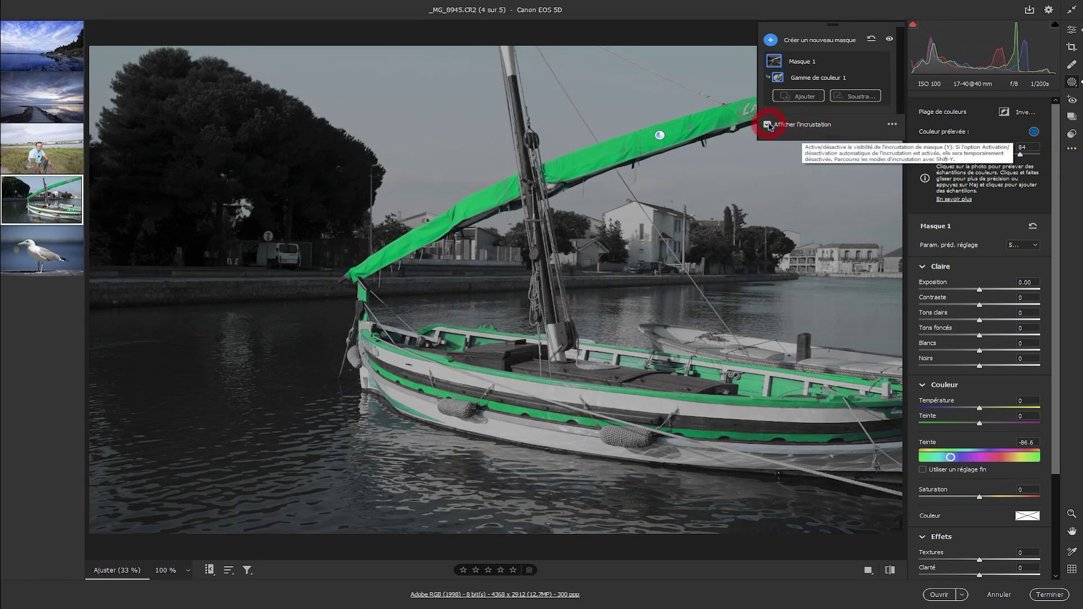
click(768, 125)
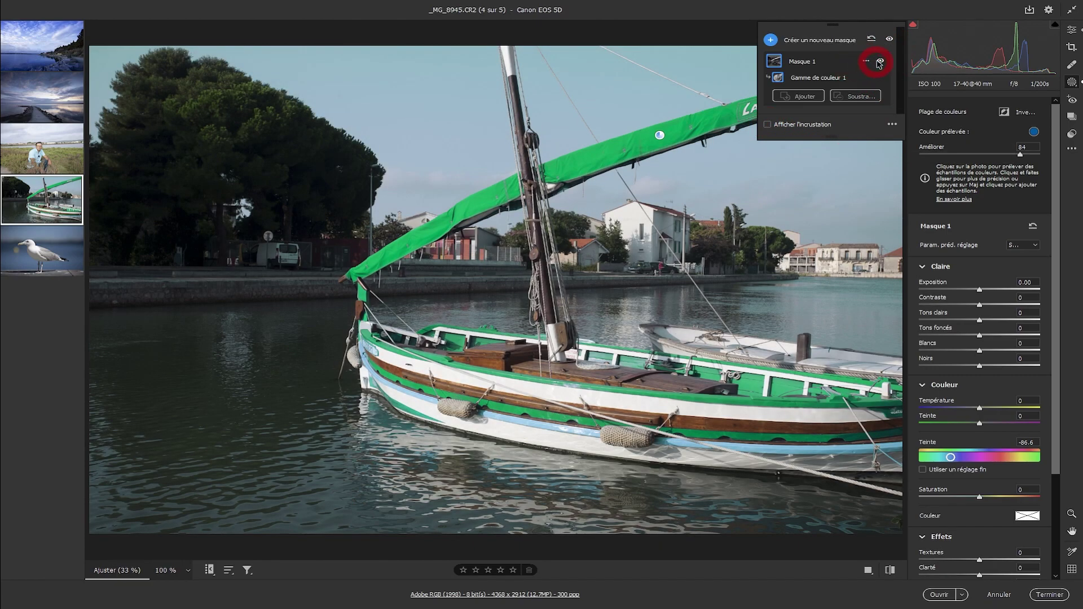
click(879, 62)
click(880, 62)
click(880, 62)
click(880, 63)
click(880, 62)
click(880, 62)
click(880, 63)
click(880, 62)
click(880, 62)
click(880, 62)
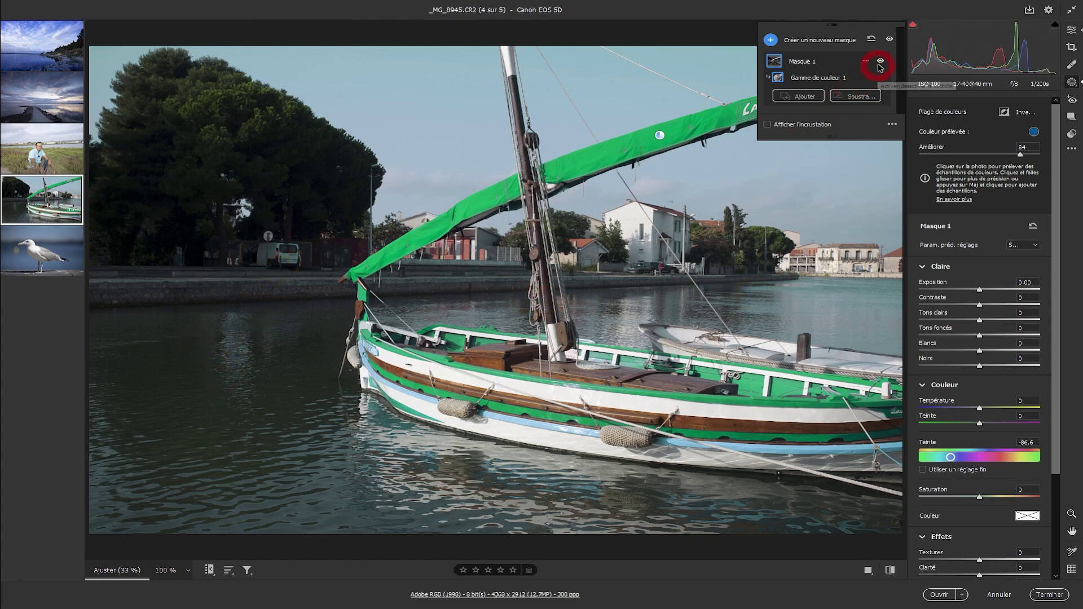
click(882, 62)
click(882, 62)
click(881, 62)
click(882, 62)
click(881, 62)
click(882, 62)
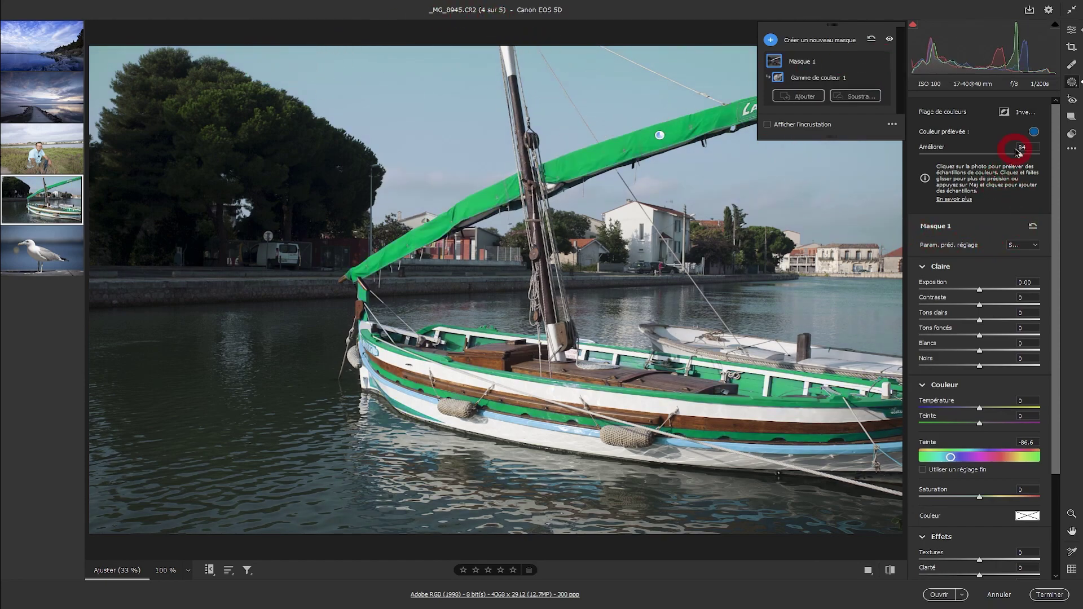
Step: Display the mask with the Blanc sur noir overlay and reduce the color range's Améliorer value to 52
drag(1020, 155, 992, 156)
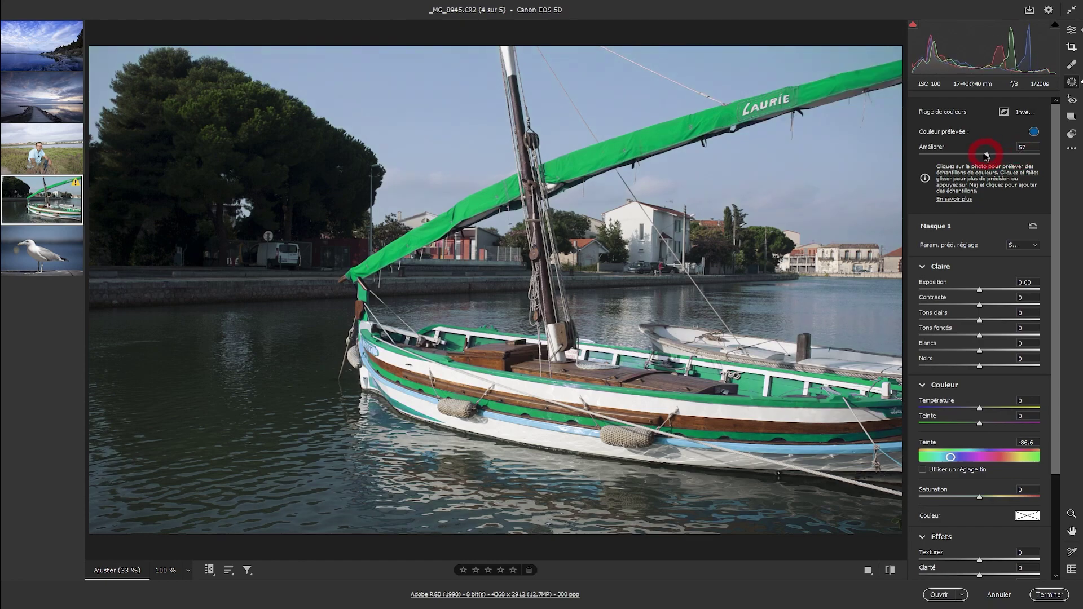
click(892, 125)
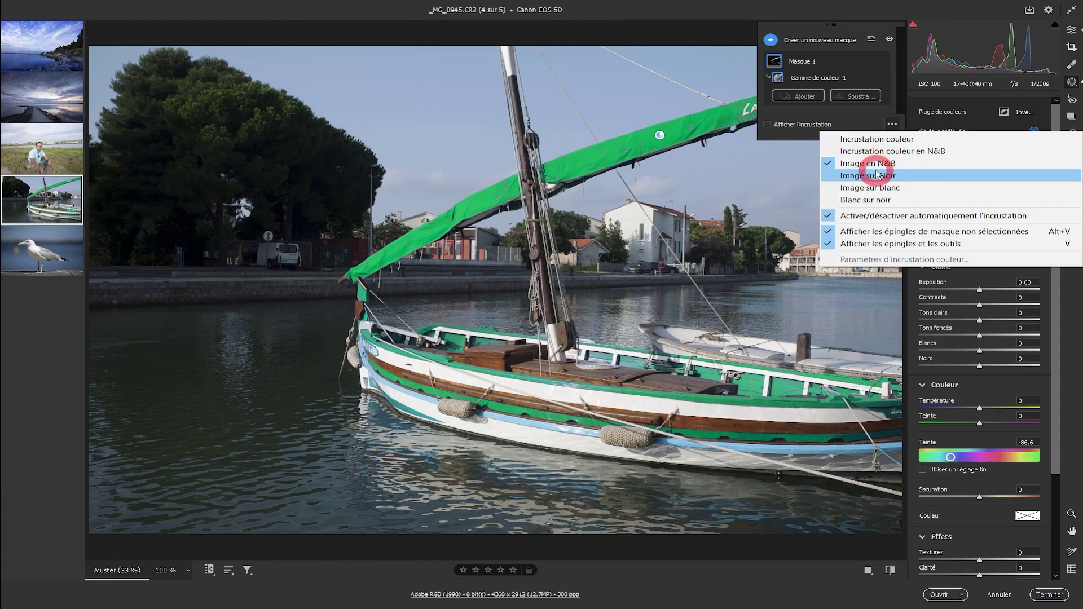
click(865, 201)
click(768, 125)
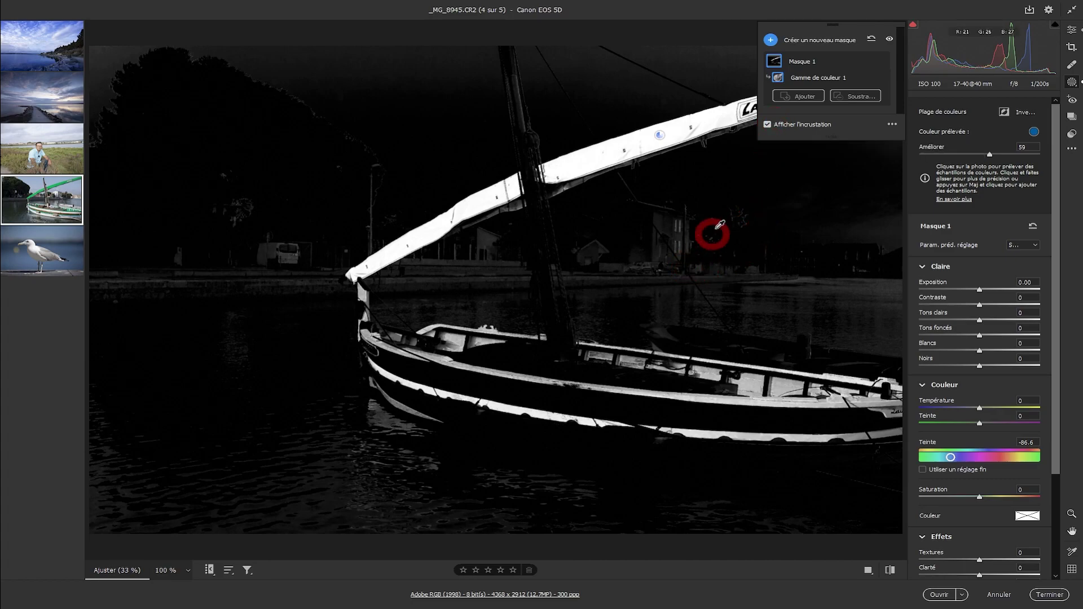
drag(990, 155, 981, 155)
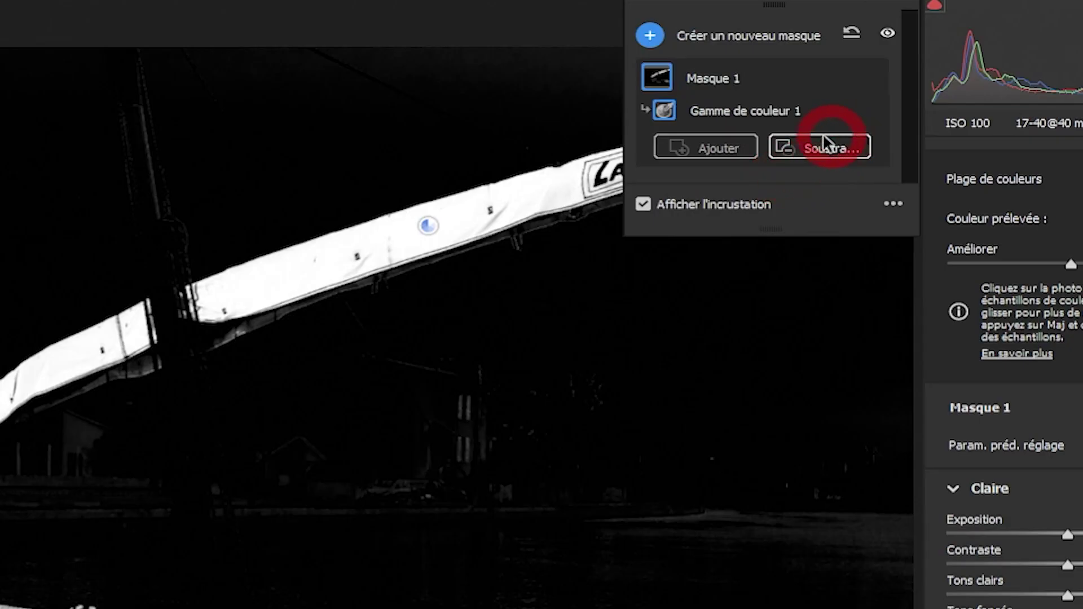
Step: Subtract a size 6 brush (Forme) from the color range mask and paint over the stray reflections in the water below the boat
click(815, 149)
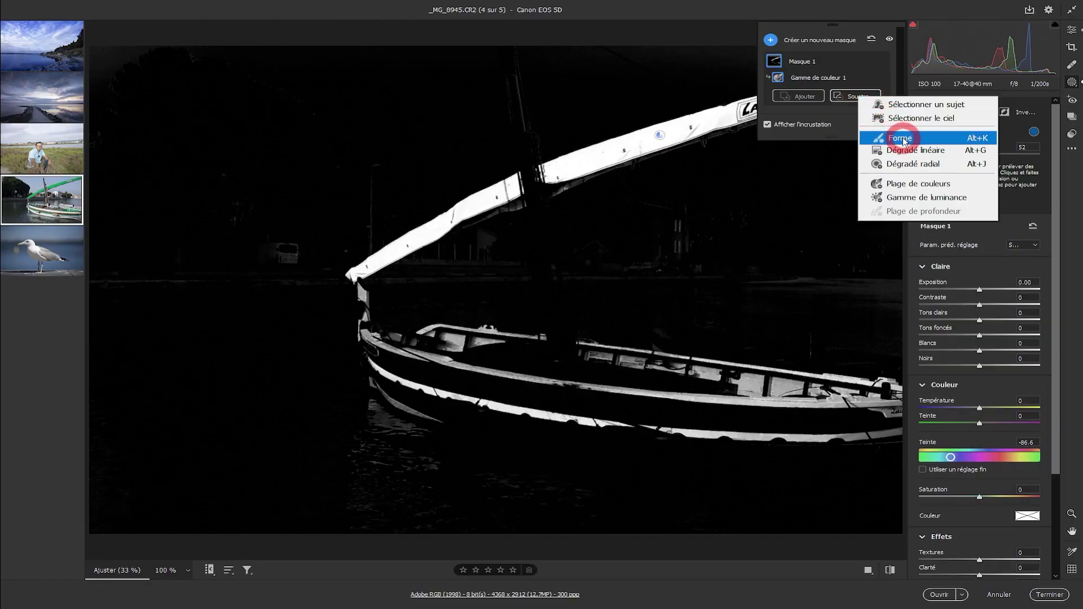
click(902, 139)
click(769, 259)
mouse_move(899, 274)
mouse_down()
mouse_move(720, 265)
mouse_move(848, 265)
mouse_up()
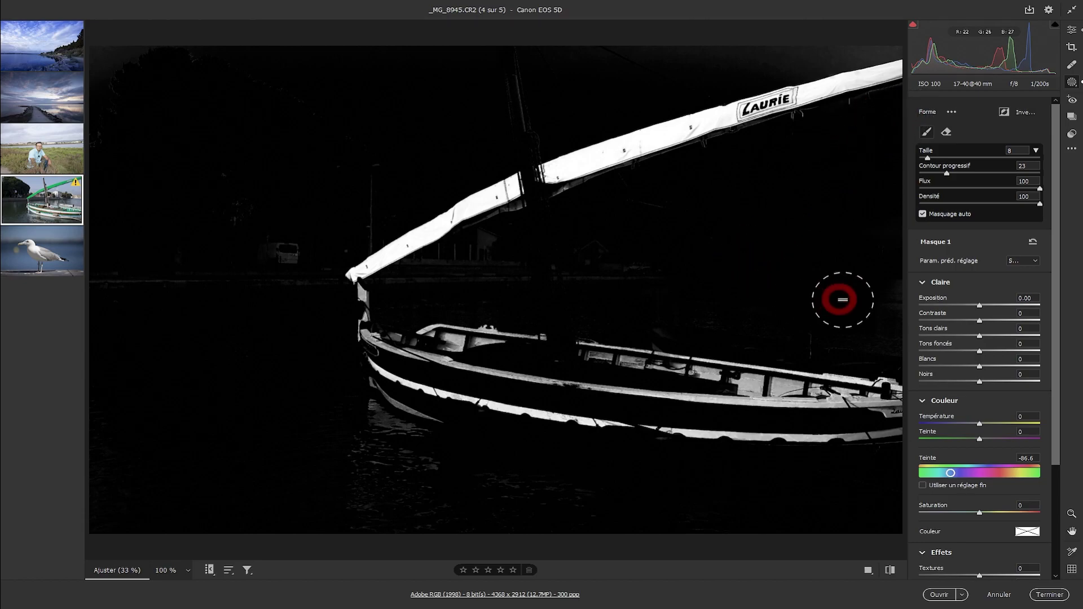
key(bracketleft)
key(bracketleft)
mouse_move(352, 418)
mouse_down()
mouse_move(418, 439)
mouse_move(409, 436)
mouse_move(628, 342)
mouse_move(427, 458)
mouse_move(407, 459)
mouse_move(352, 399)
mouse_move(354, 440)
mouse_move(527, 514)
mouse_move(450, 493)
mouse_move(725, 513)
mouse_up()
Step: Turn off Masquage auto, erase the remaining stray areas around the boat from the mask, and hide the overlay
click(923, 214)
mouse_move(824, 300)
mouse_down()
mouse_move(841, 328)
mouse_move(807, 329)
mouse_up()
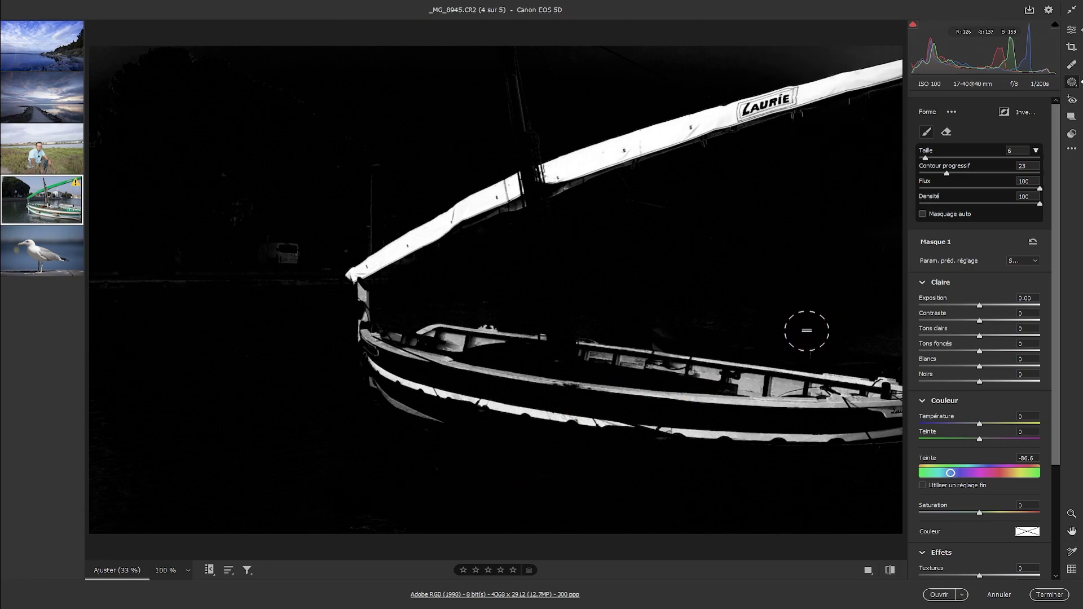
mouse_move(636, 75)
mouse_down()
mouse_move(896, 32)
mouse_move(814, 49)
mouse_move(891, 38)
mouse_move(603, 46)
mouse_move(512, 147)
mouse_move(379, 169)
mouse_move(246, 270)
mouse_move(97, 55)
mouse_move(120, 162)
mouse_move(170, 129)
mouse_move(162, 225)
mouse_move(290, 291)
mouse_move(313, 275)
mouse_move(329, 237)
mouse_move(366, 214)
mouse_move(164, 303)
mouse_move(131, 285)
mouse_move(135, 262)
mouse_move(230, 306)
mouse_move(230, 350)
mouse_move(199, 194)
mouse_move(446, 167)
mouse_move(206, 37)
mouse_move(235, 114)
mouse_move(409, 86)
mouse_move(183, 62)
mouse_move(89, 206)
mouse_move(349, 489)
mouse_move(351, 387)
mouse_up()
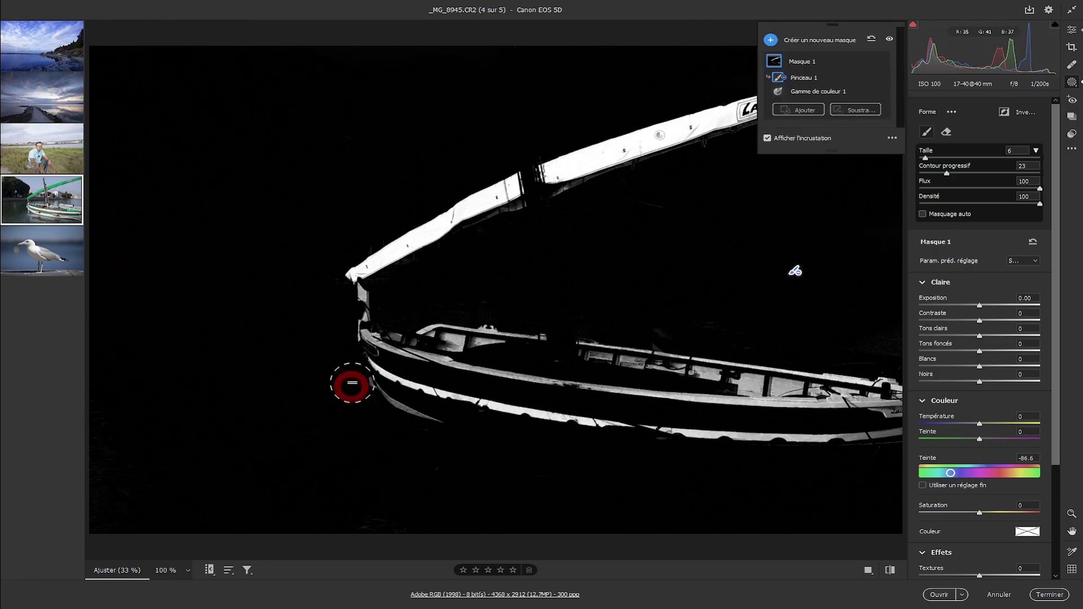
click(767, 137)
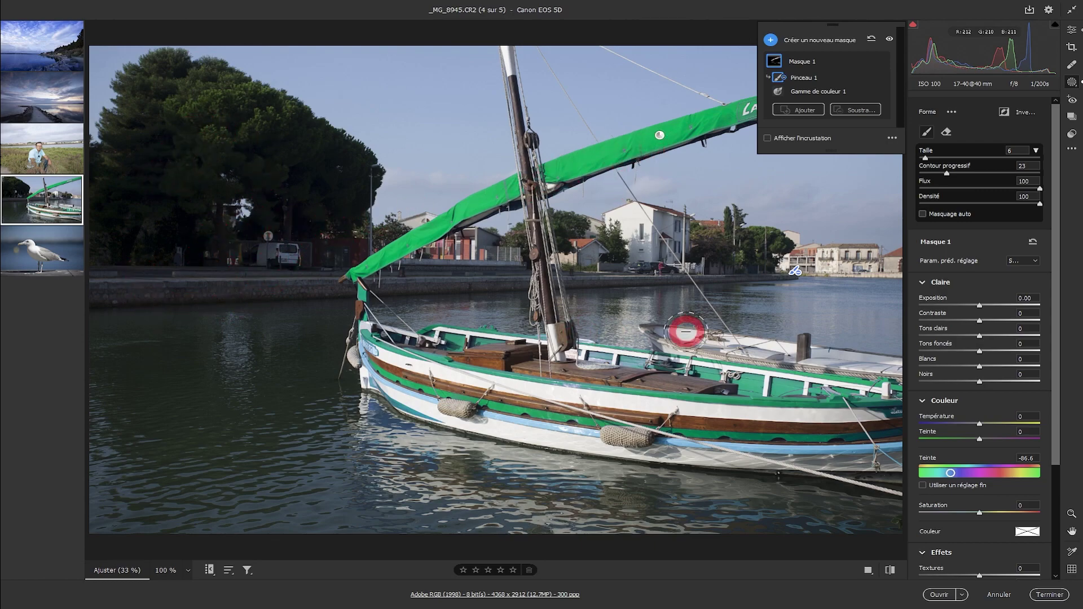
Step: Open the blue seaside photo _MG_8717.CR2 and delete its Masque 1 gradient mask
click(45, 44)
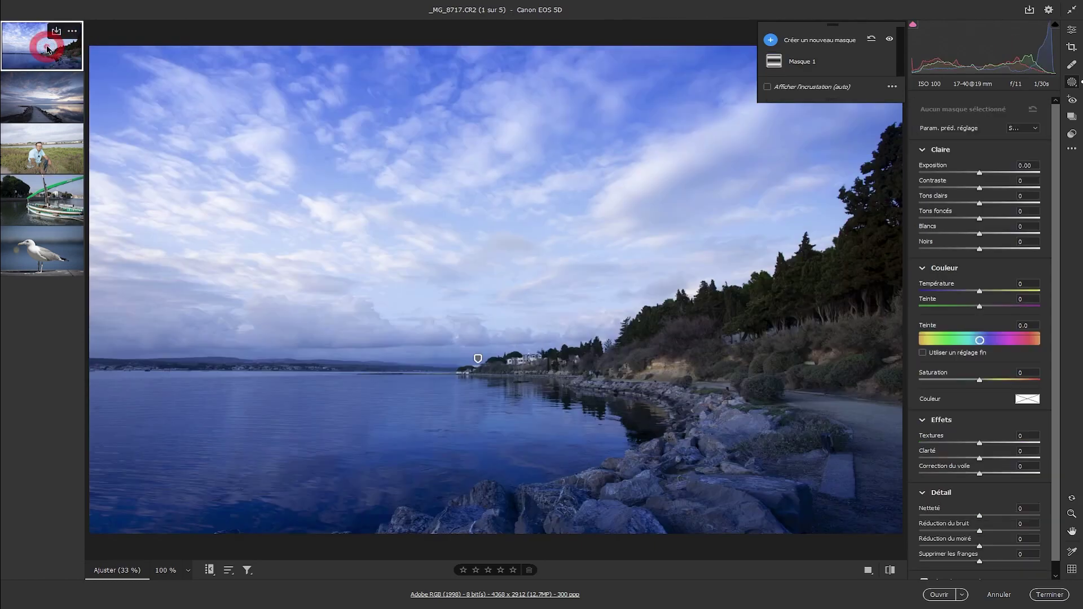
click(837, 66)
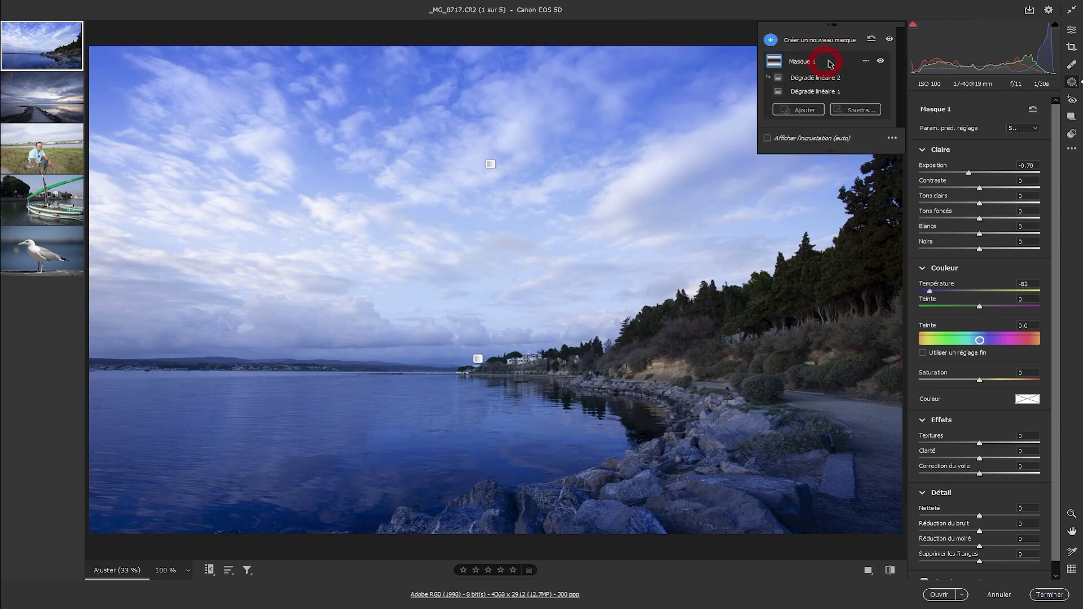
click(867, 64)
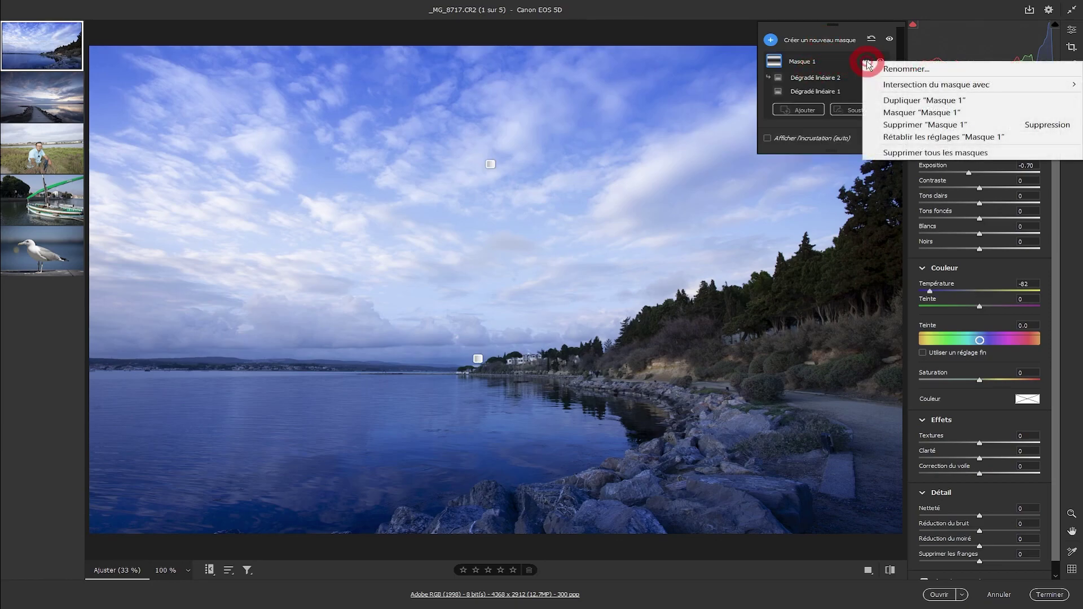
click(904, 126)
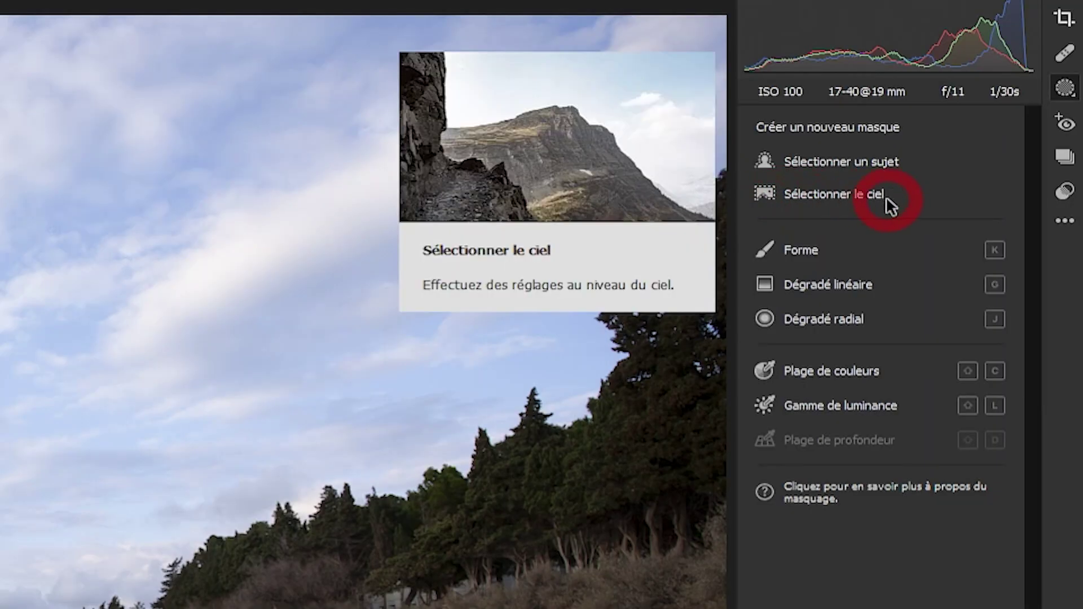
Step: Create a mask of the sky with Sélectionner le ciel and display it with the Incrustation couleur overlay
click(959, 137)
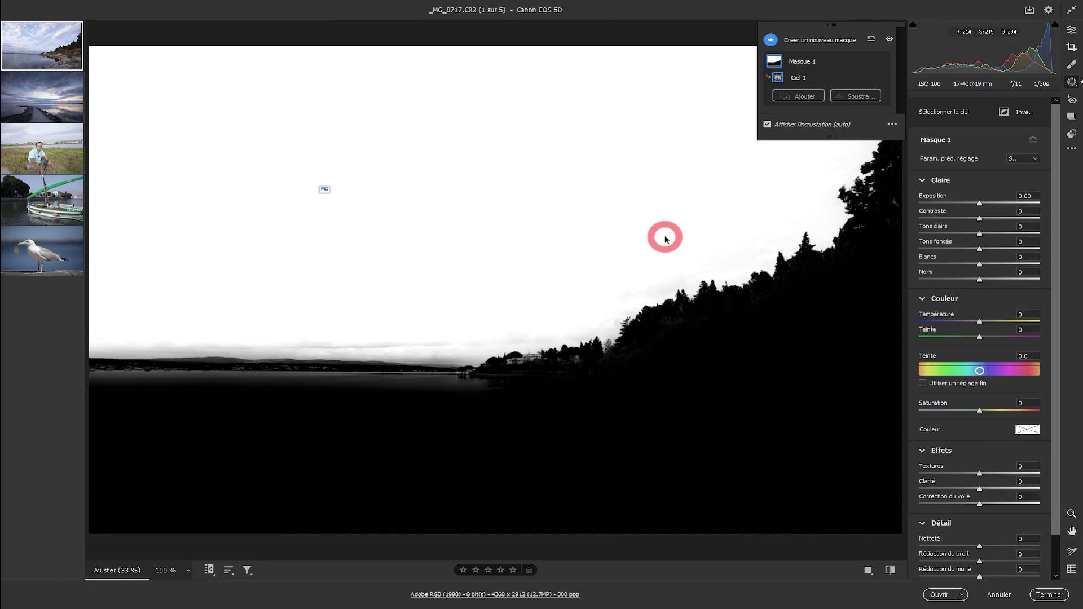
click(890, 123)
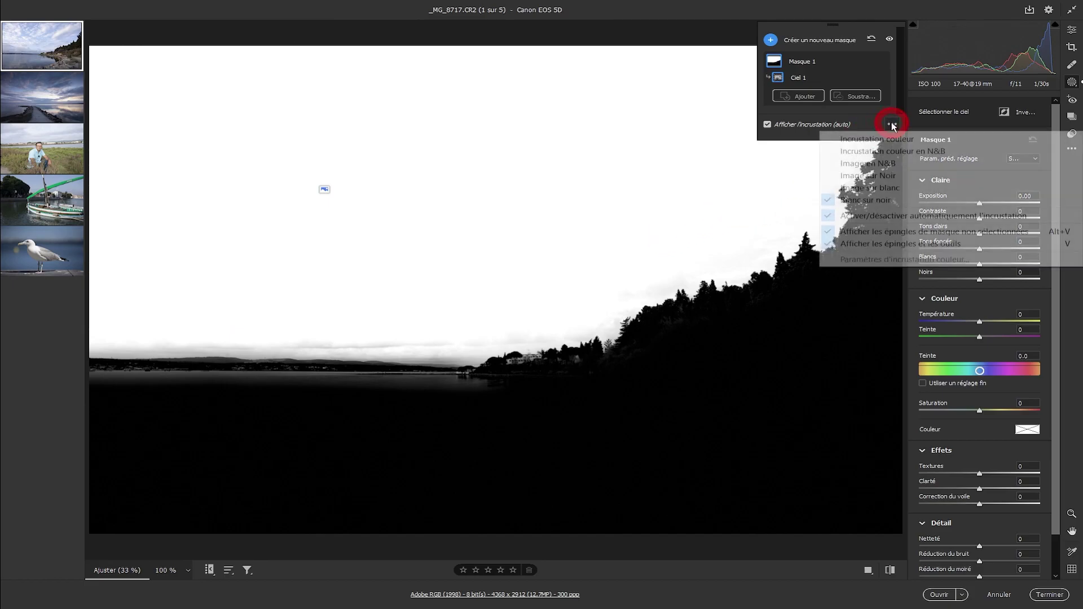
click(881, 141)
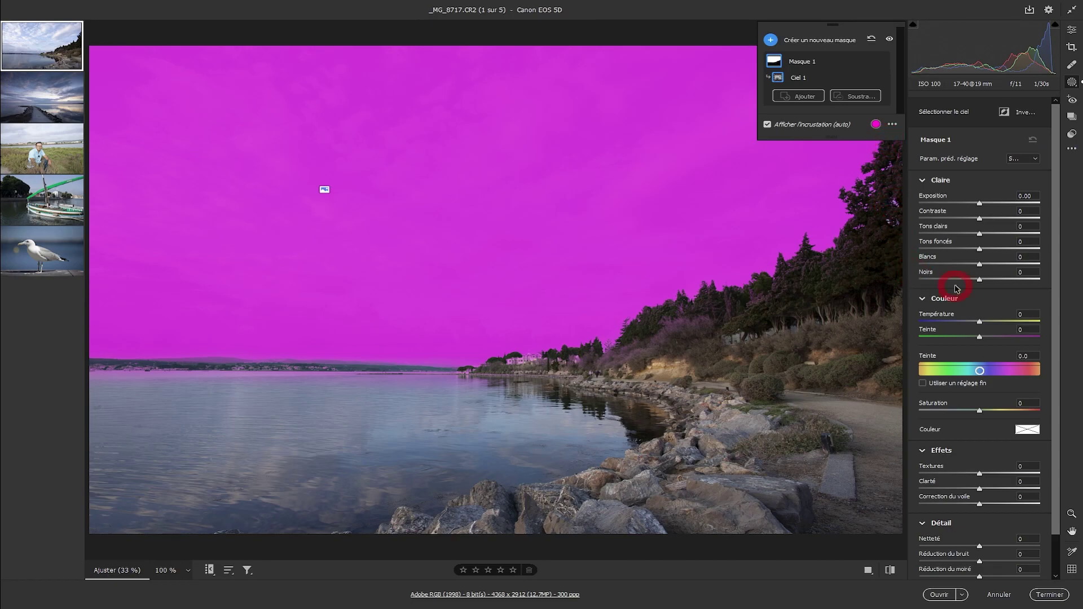
Step: Set the masked sky's Exposition to -0.80 and Température to -100
drag(980, 323, 1017, 321)
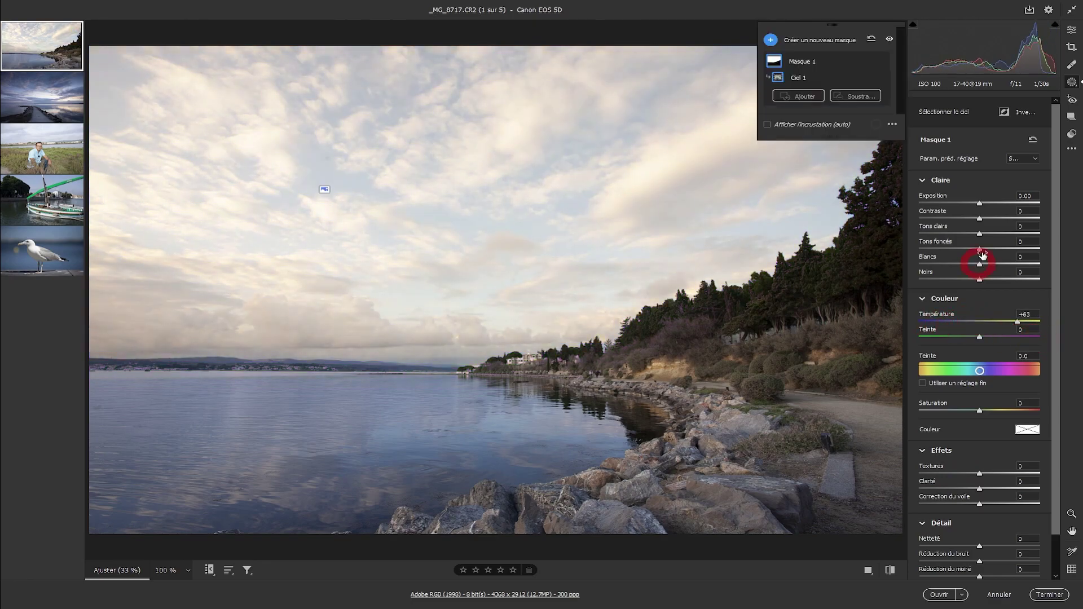
mouse_move(984, 207)
mouse_down()
mouse_move(953, 206)
mouse_move(967, 205)
mouse_up()
drag(1017, 321, 917, 333)
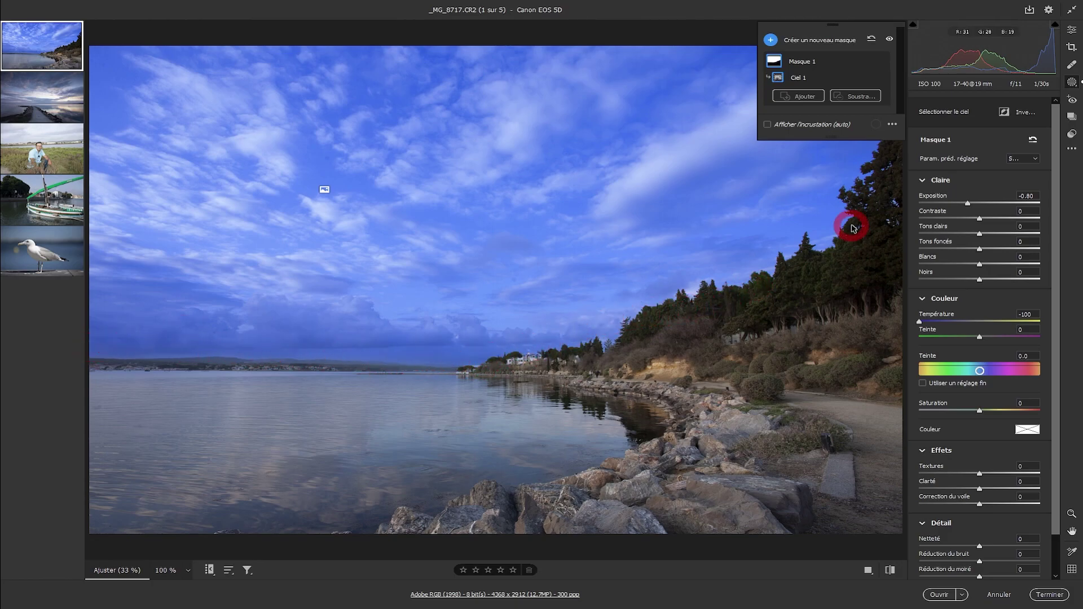
Step: Subtract a brush with Contour progressif 100 and Flux 33 from the sky mask, painting softly along the treeline and horizon
click(844, 96)
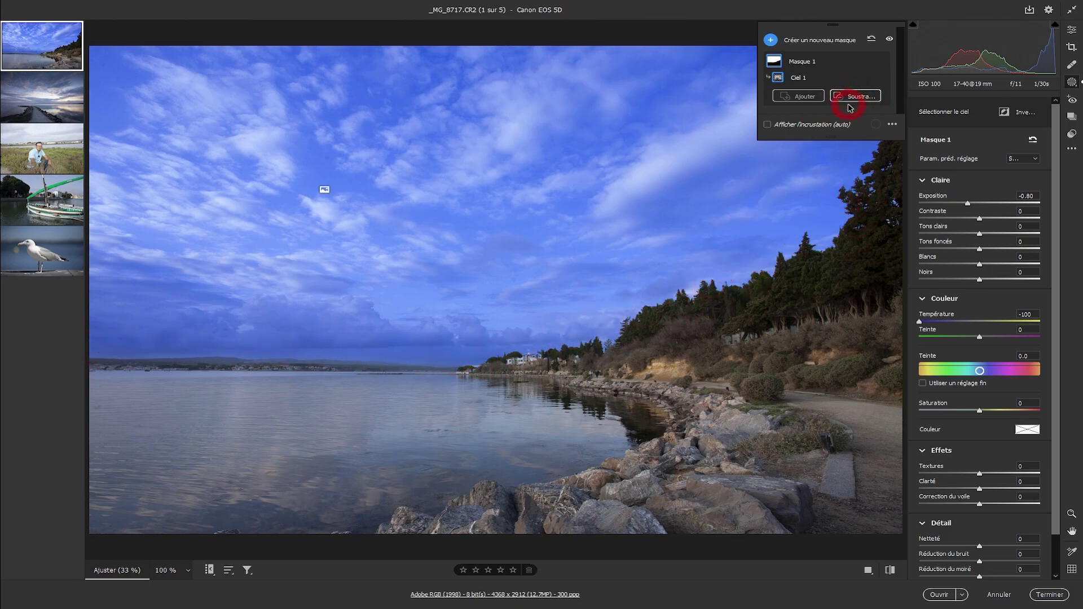
click(845, 97)
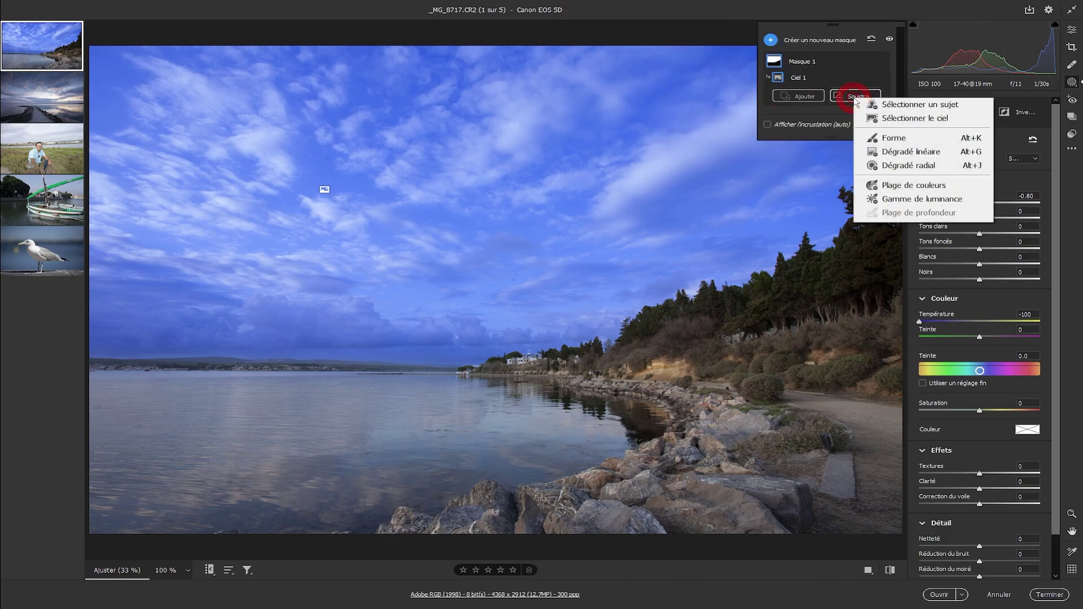
click(888, 141)
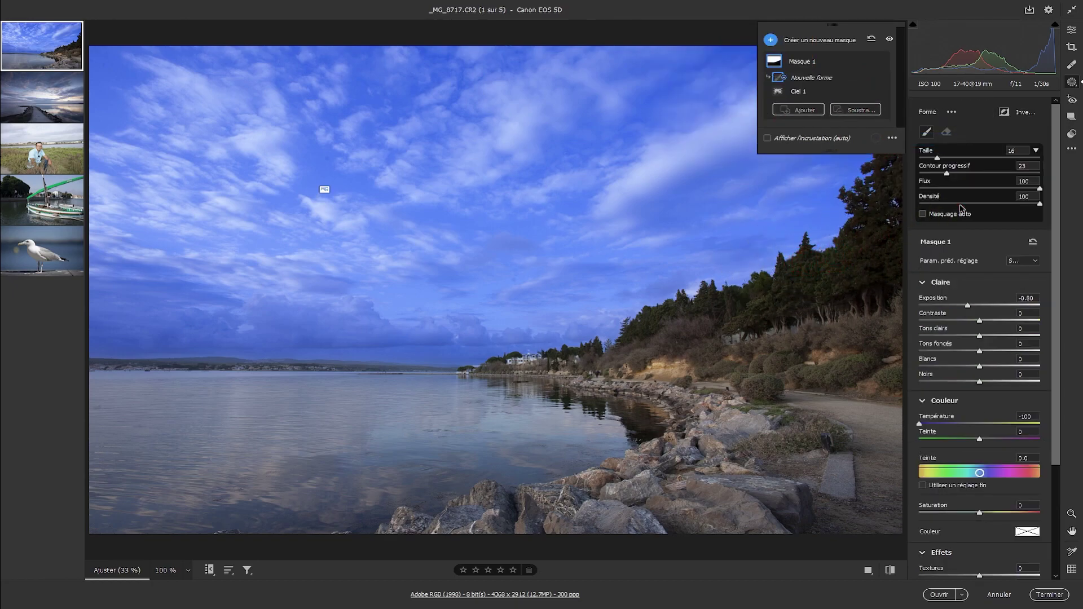
drag(967, 190, 1041, 172)
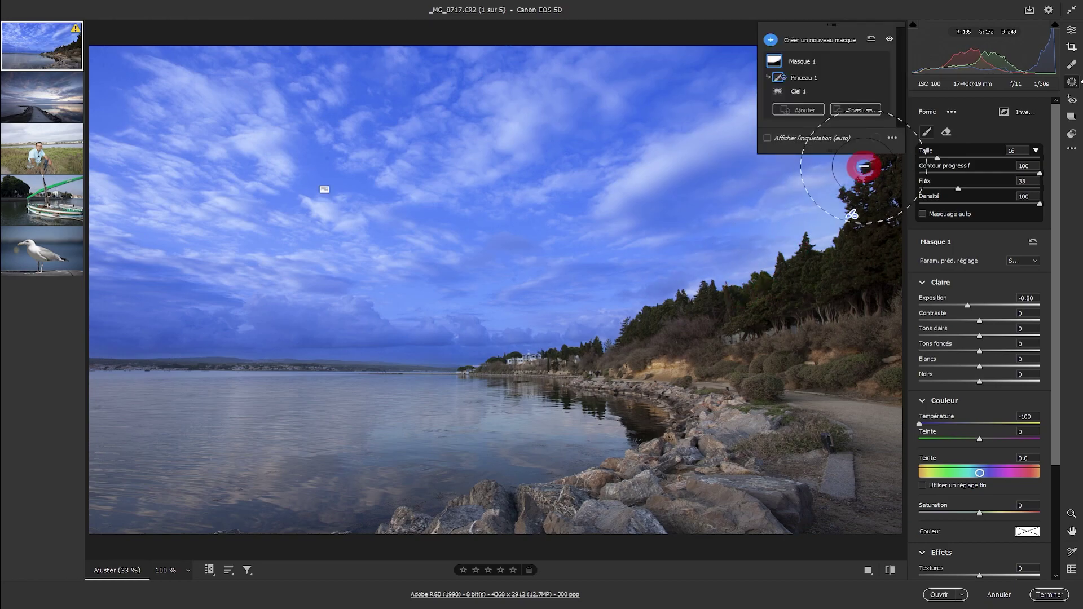
mouse_move(647, 312)
mouse_down()
mouse_move(389, 355)
mouse_move(380, 333)
mouse_move(243, 367)
mouse_move(133, 363)
mouse_move(225, 380)
mouse_move(769, 280)
mouse_move(857, 198)
mouse_move(632, 286)
mouse_move(520, 345)
mouse_up()
Step: Preview the color overlay of the Ciel 1 component, the Pinceau 1 brush and the combined Masque 1 in turn
click(828, 102)
click(780, 92)
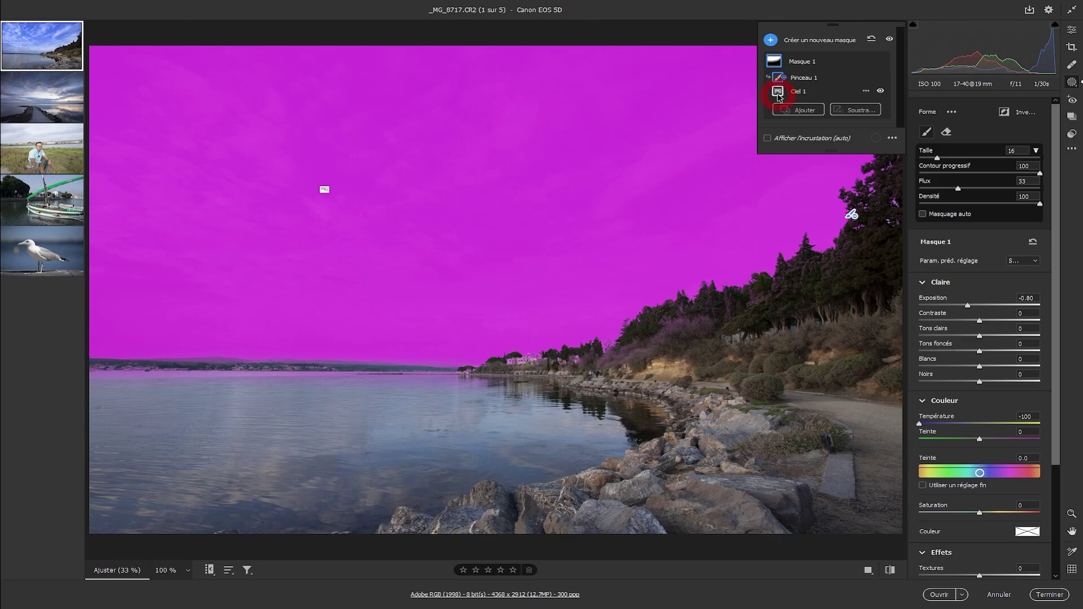
click(778, 81)
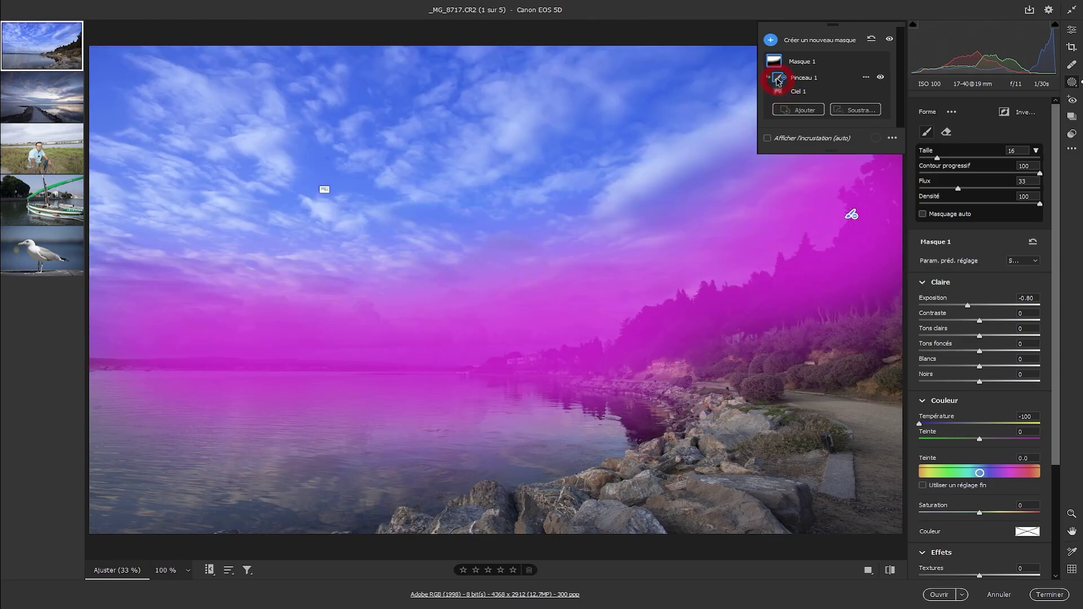
click(772, 63)
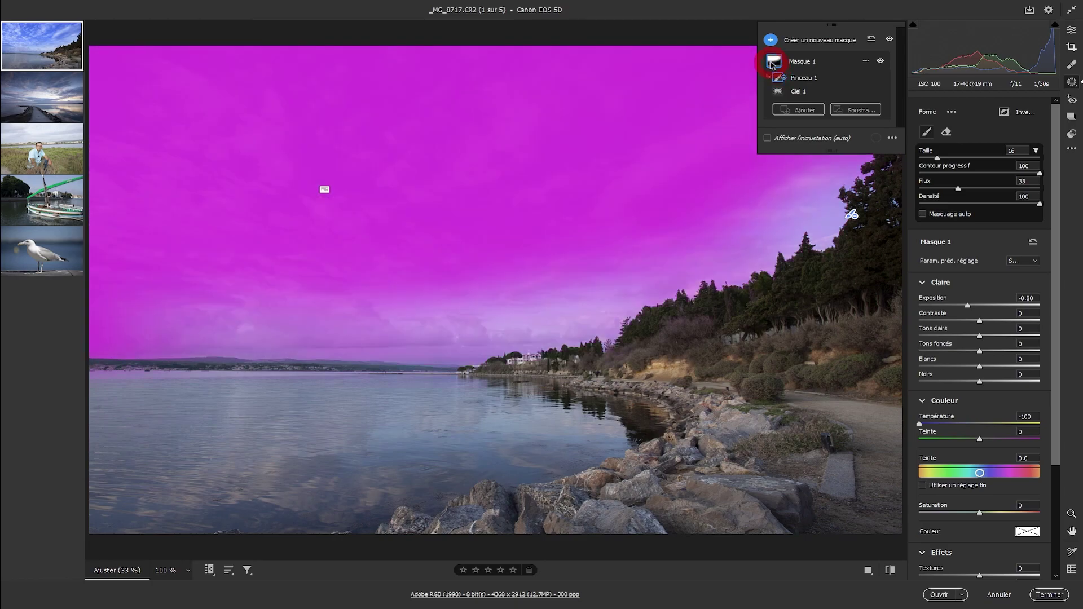
Step: Switch the overlay to Blanc sur noir and compare the sky component, the subtracted brush and the combined mask
click(893, 138)
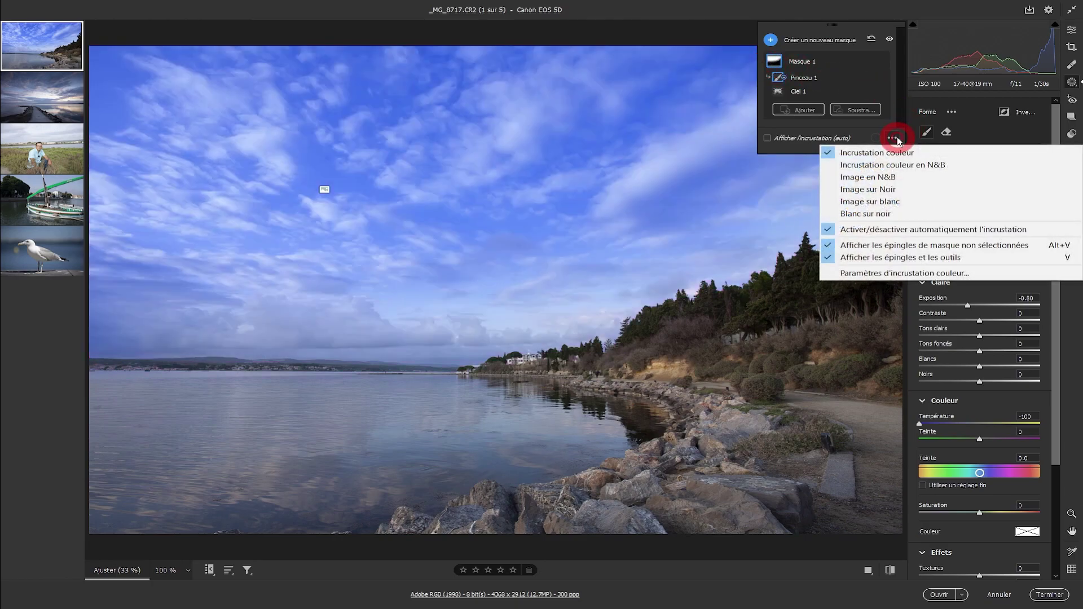
click(871, 217)
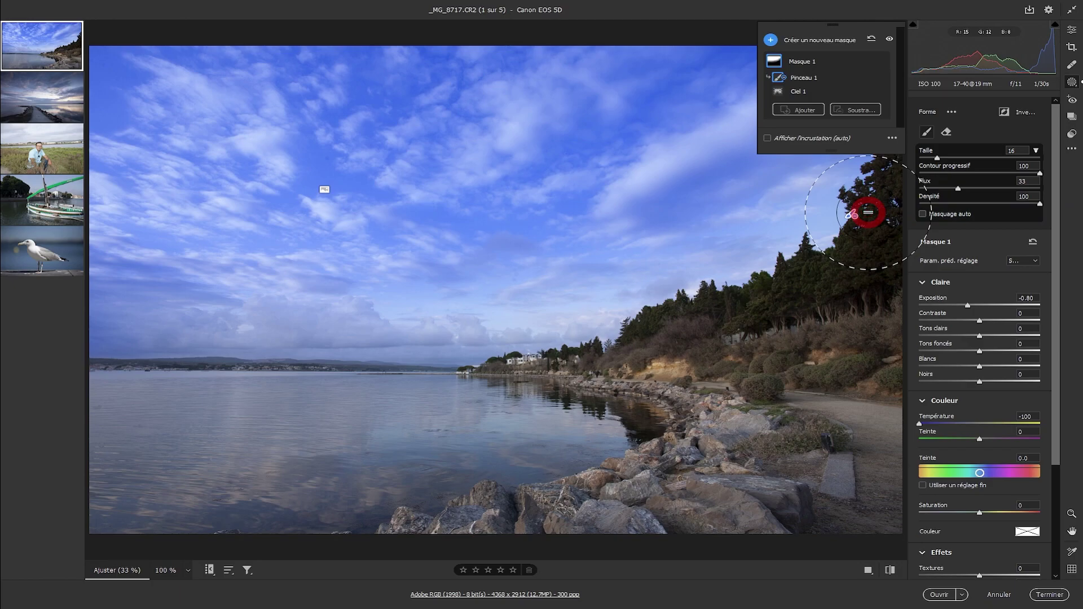
click(778, 92)
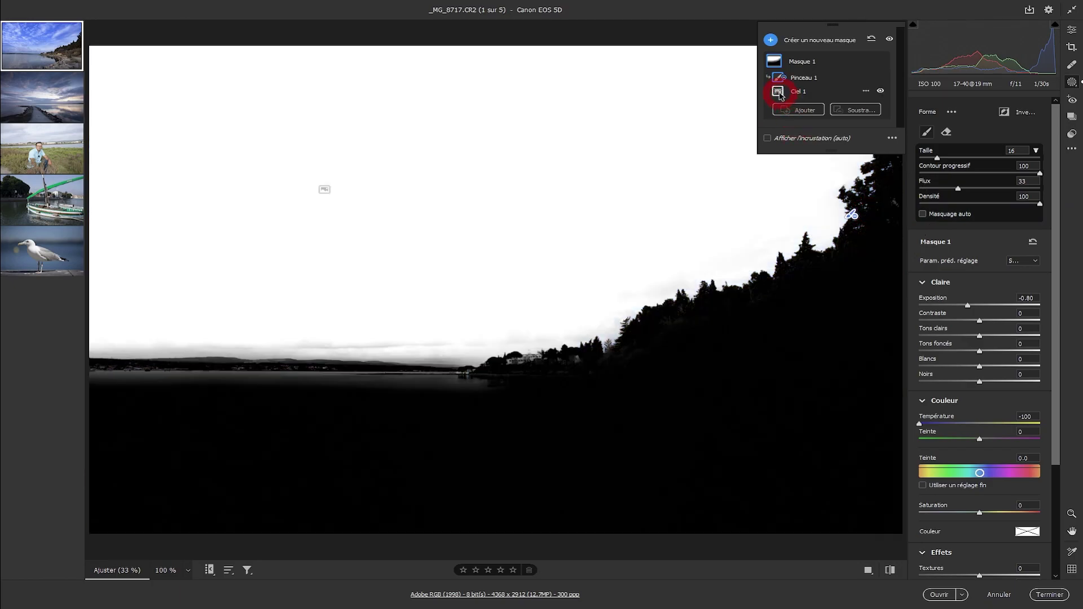
click(778, 79)
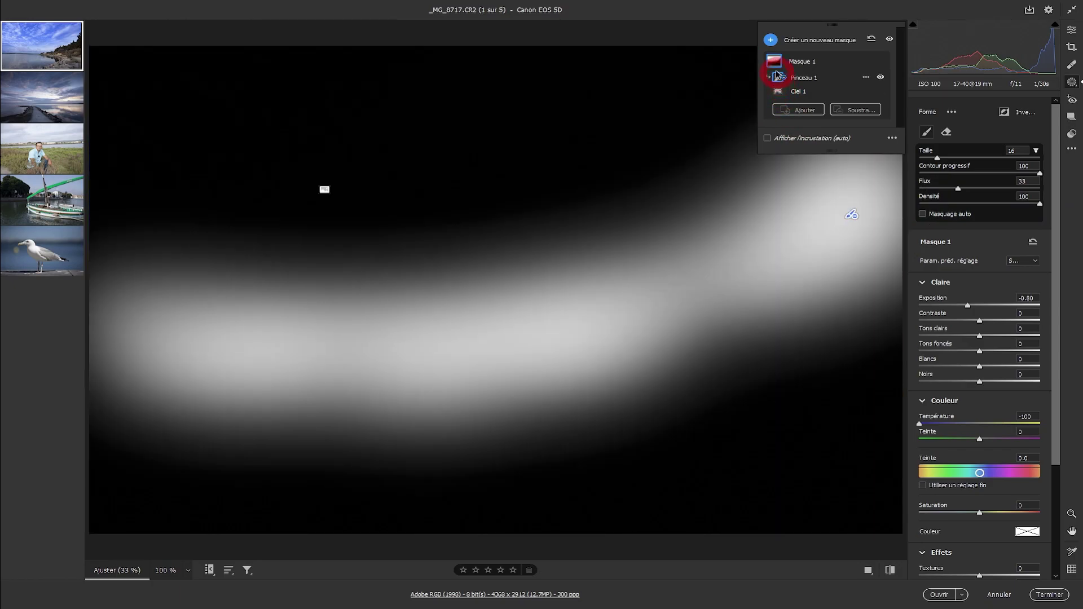
click(774, 63)
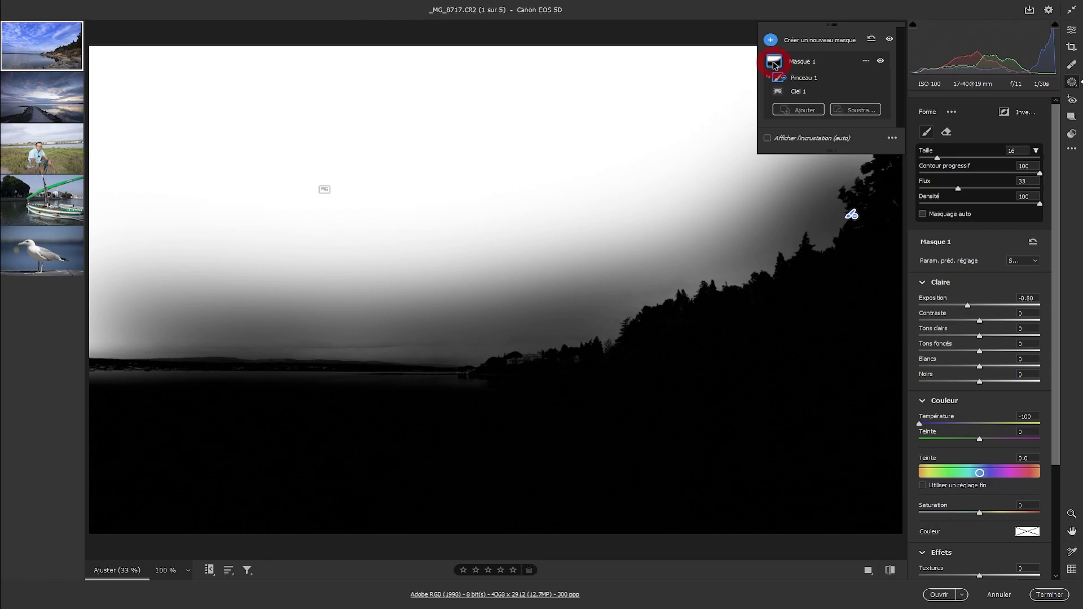
Step: Intersect Masque 1 with a radial gradient and draw a large ellipse centred on the sky
click(828, 94)
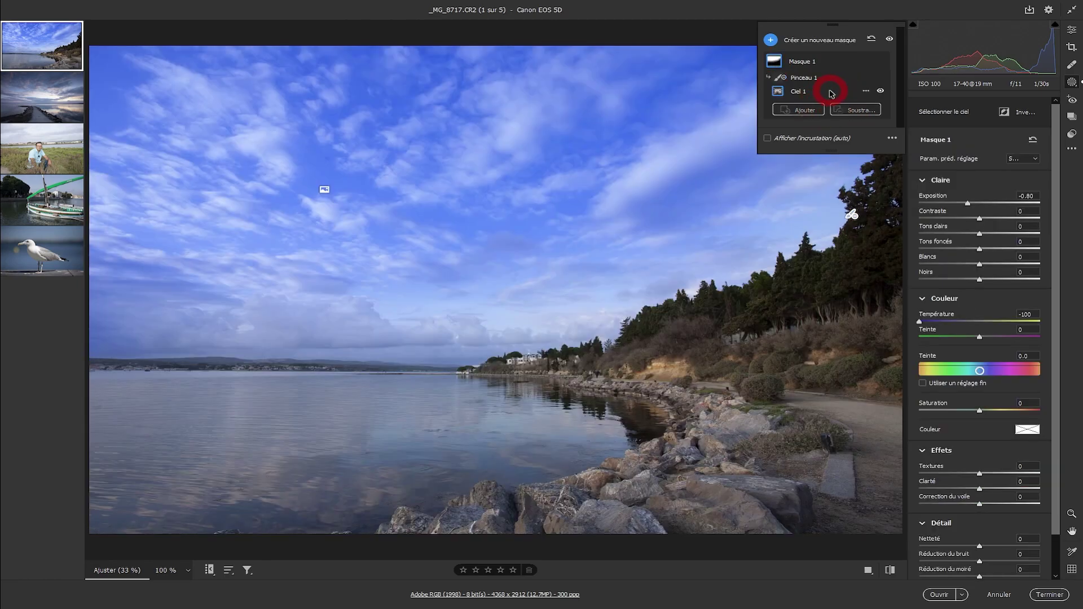
click(805, 108)
click(853, 111)
key(shift)
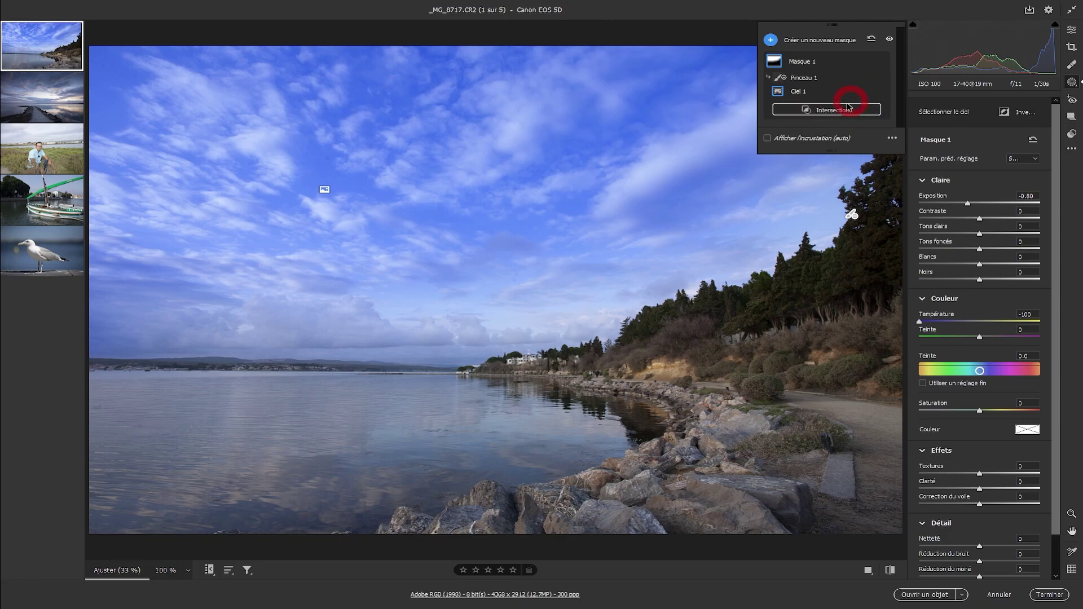
key(shift)
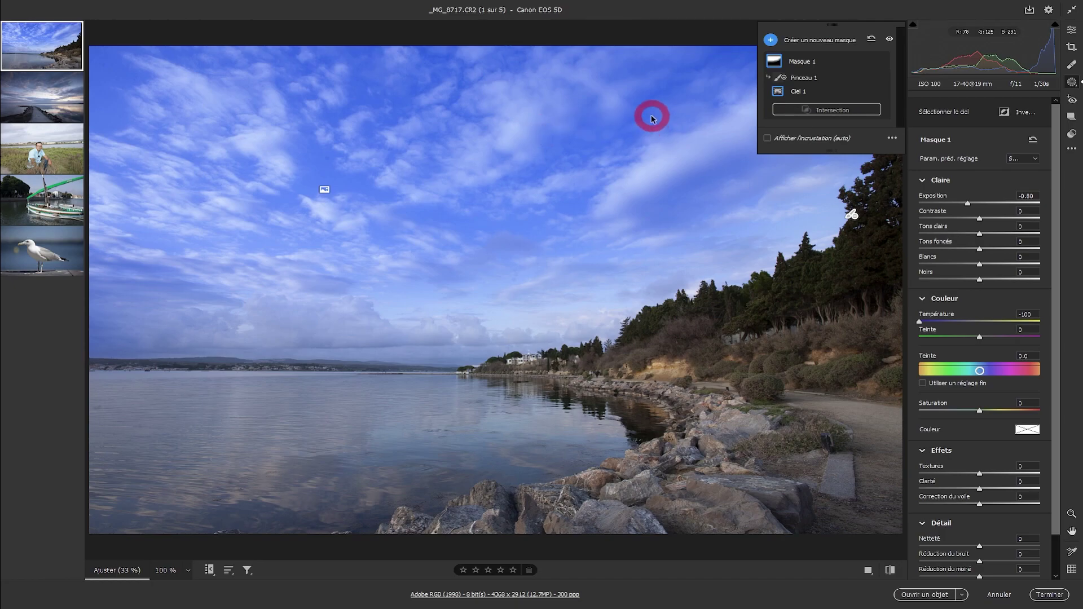
click(815, 111)
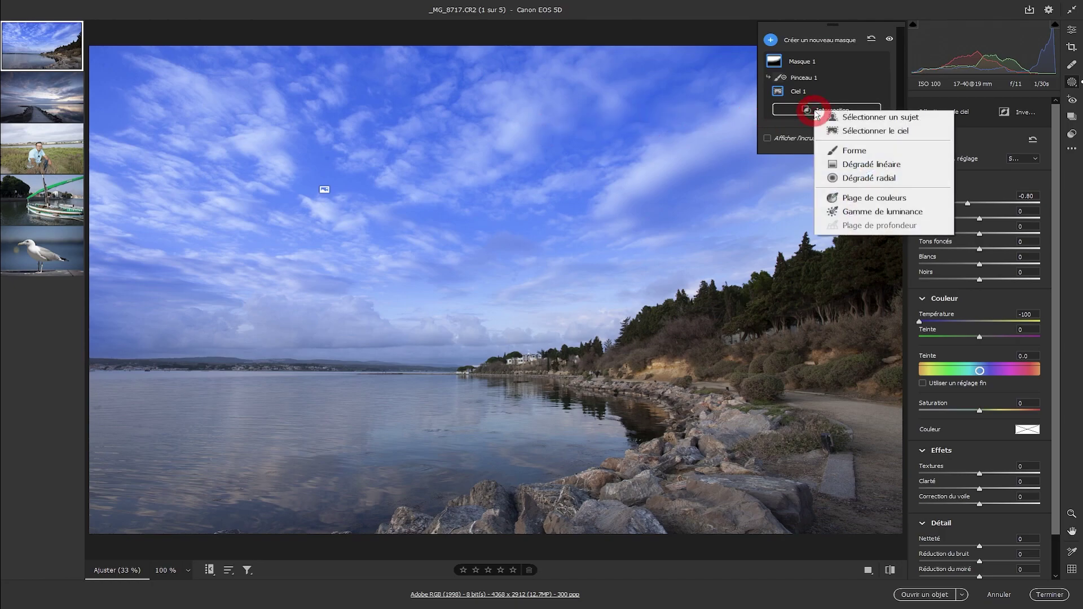
click(840, 178)
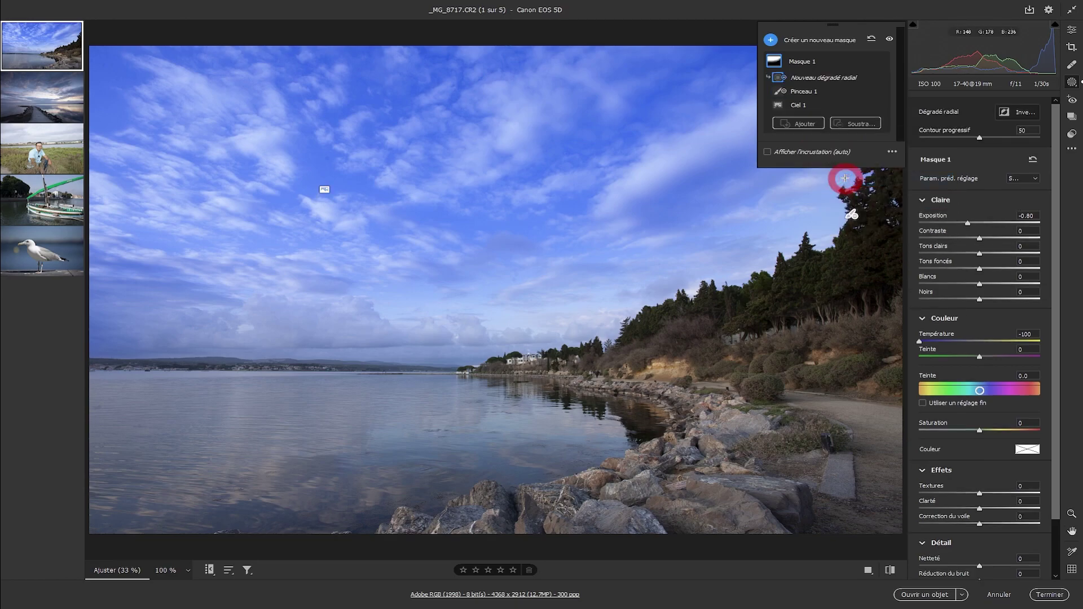
drag(391, 168, 418, 226)
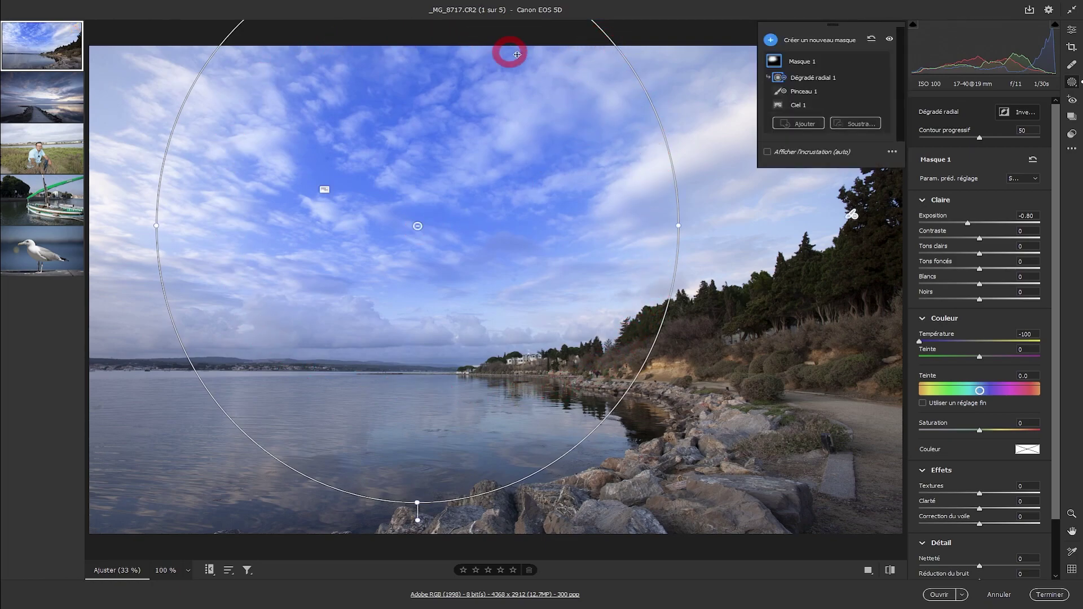
Step: Inspect the intersected mask and move the radial gradient down and to the right, closer to the horizon
click(808, 83)
click(773, 61)
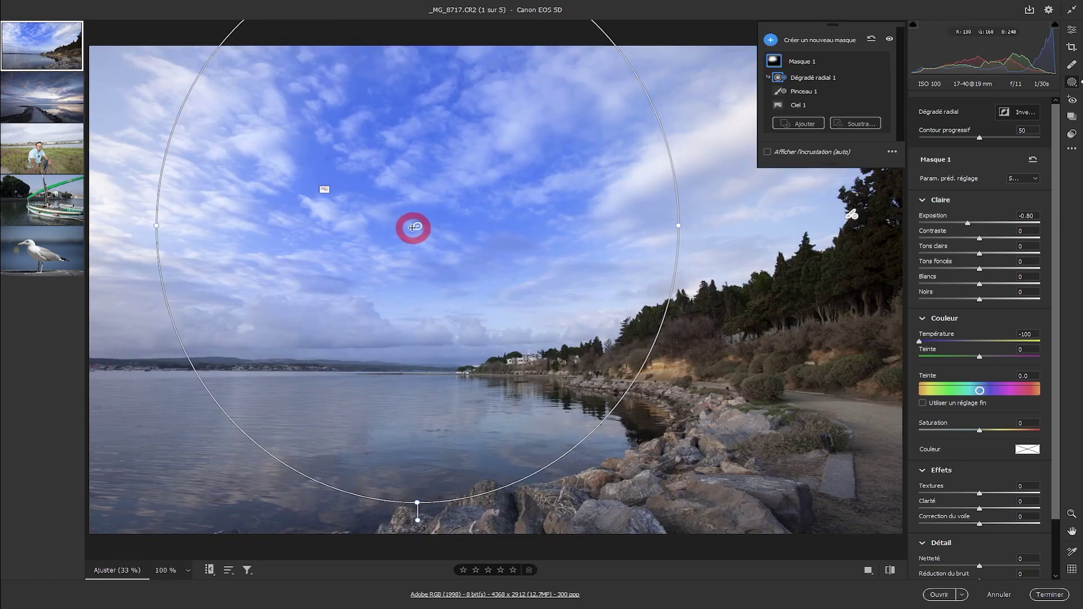
drag(414, 228, 466, 286)
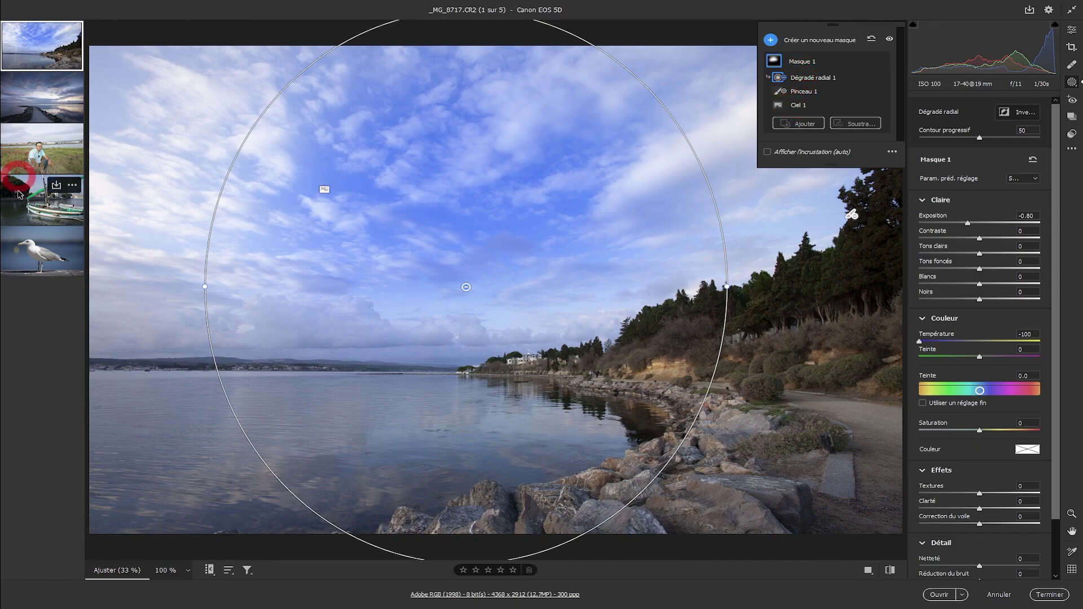
Step: Open the seagull photo, create a mask that selects the subject and display it with Incrustation couleur
click(34, 264)
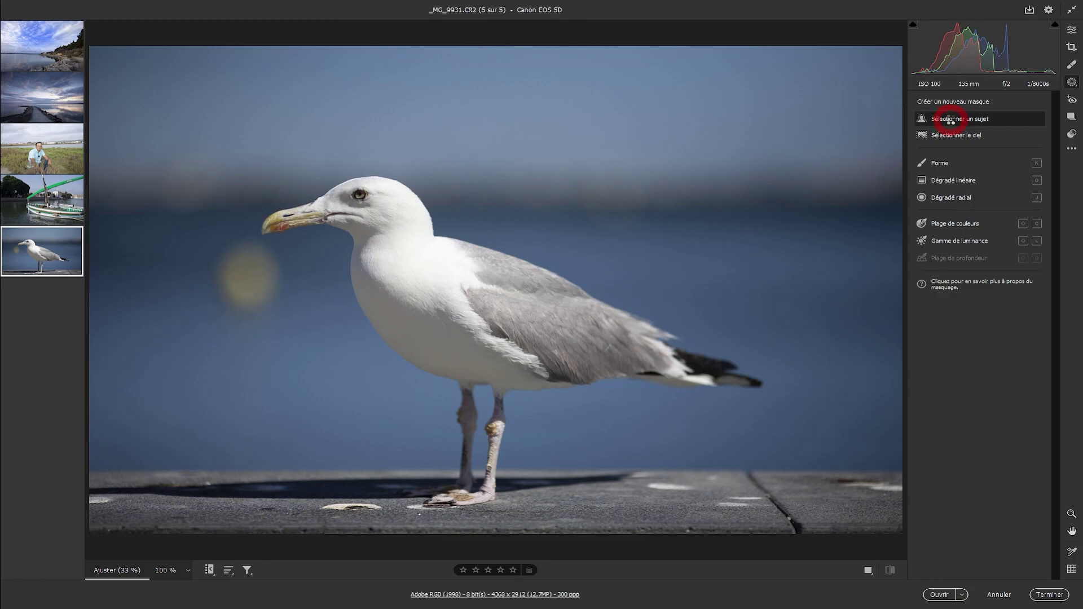
click(951, 119)
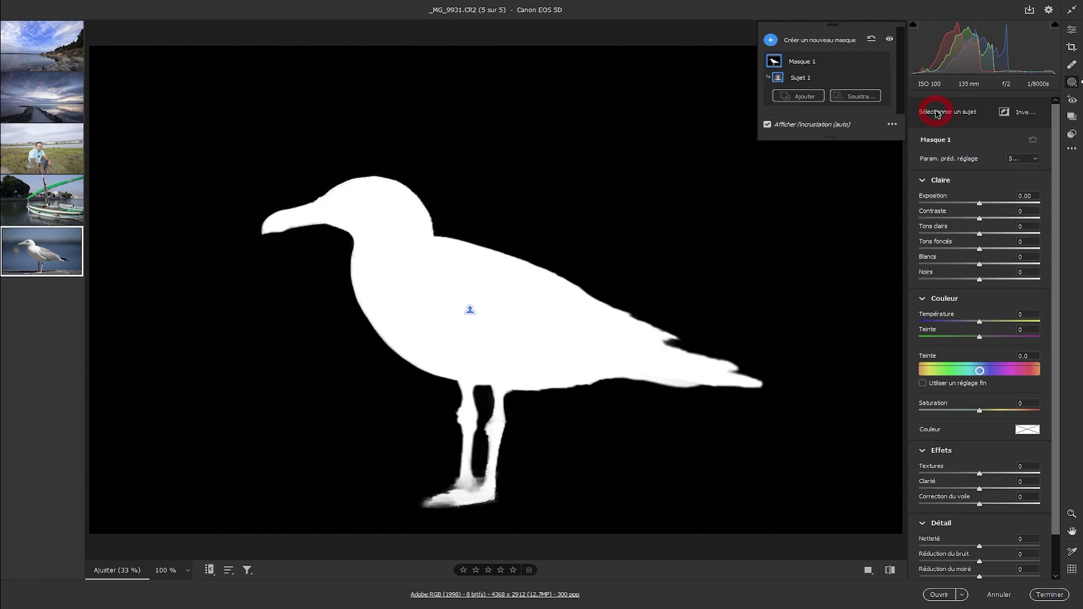
click(892, 124)
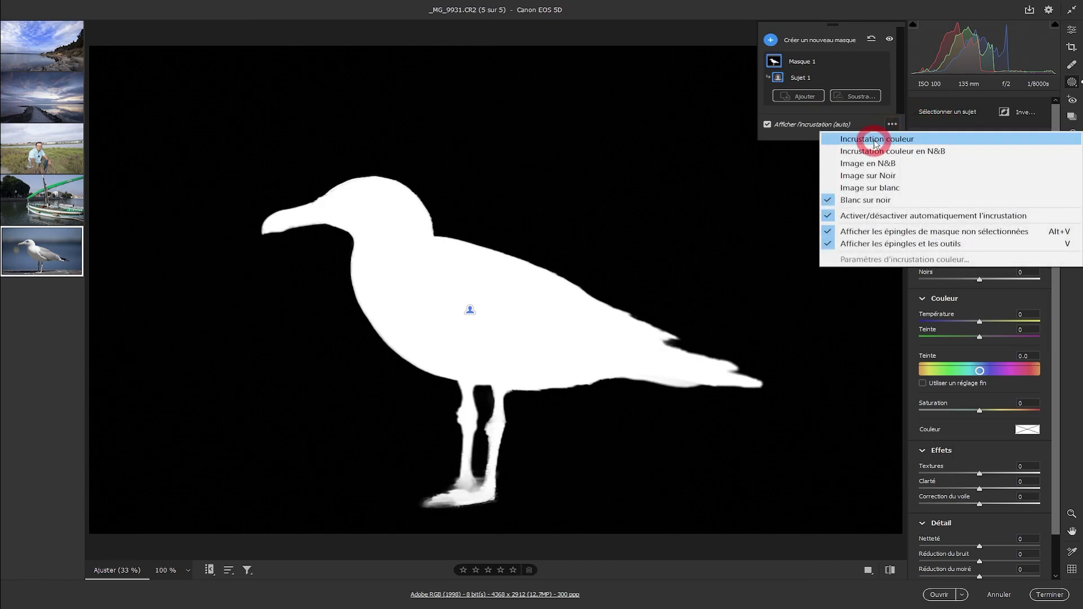
click(876, 141)
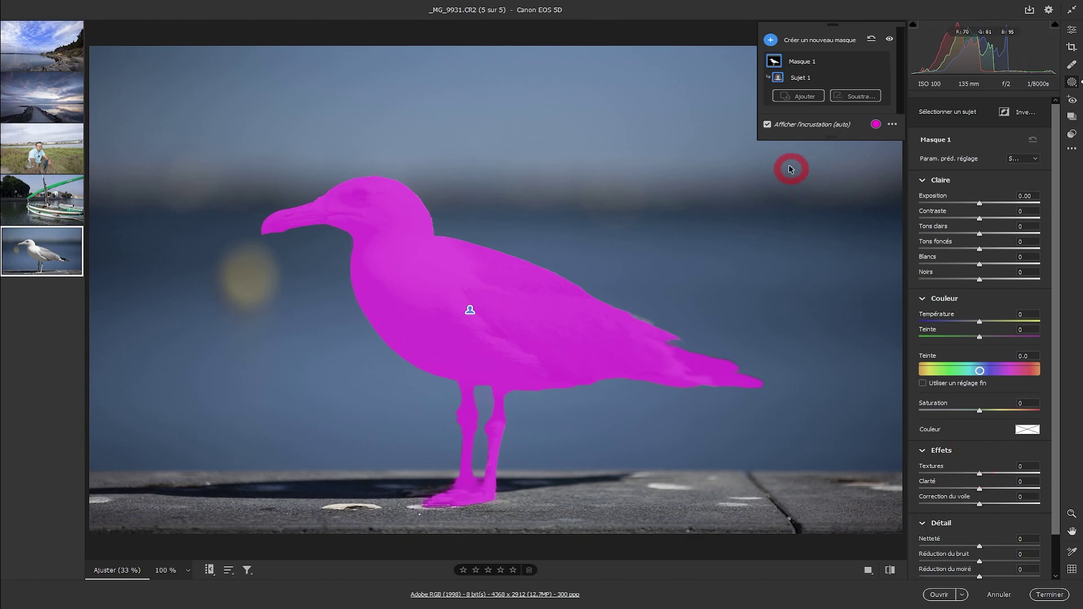
Step: Hide the mask overlay and set the gull mask's Textures to +41 and Clarté to +36
click(767, 124)
drag(984, 477, 1004, 495)
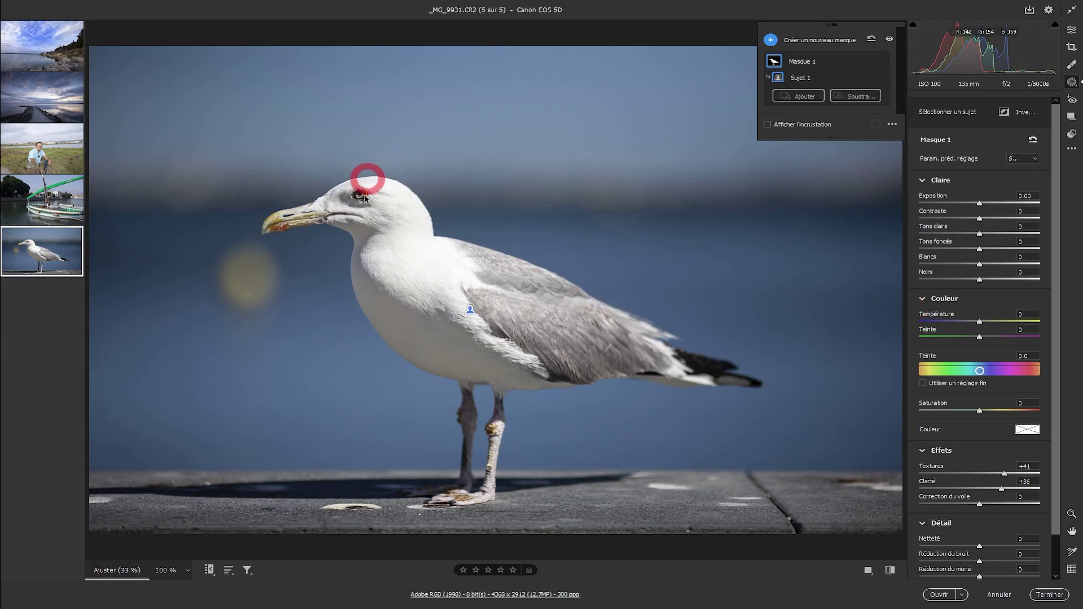
Step: Duplicate Masque 1 on the seagull photo
right_click(811, 65)
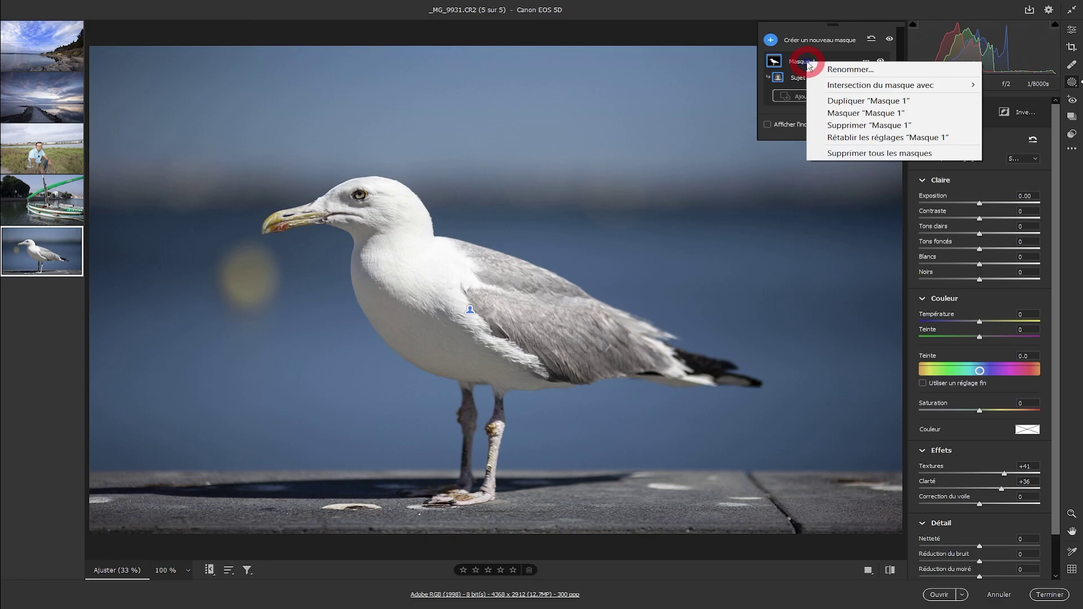
right_click(802, 61)
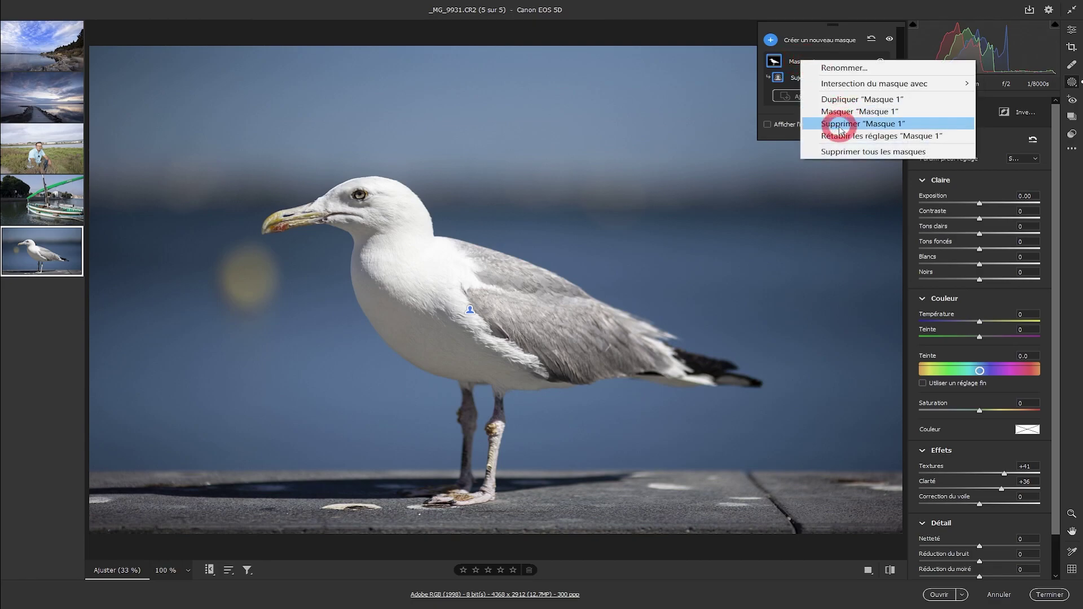
click(837, 100)
Step: Invert the Sujet 1 component of the duplicated mask so that it covers the background around the gull
click(778, 78)
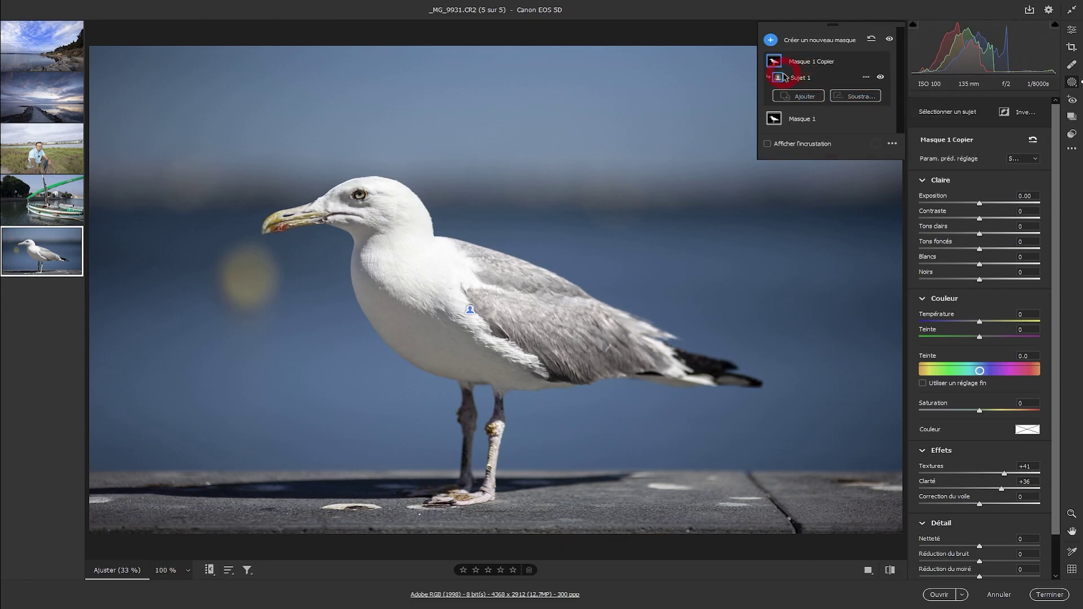
click(811, 80)
click(867, 78)
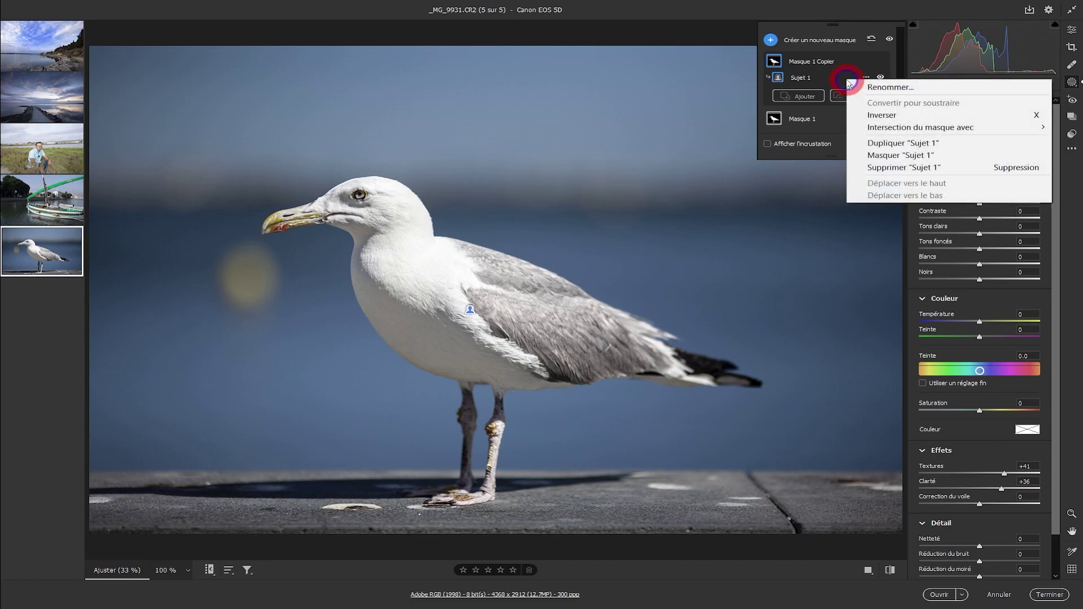
click(876, 116)
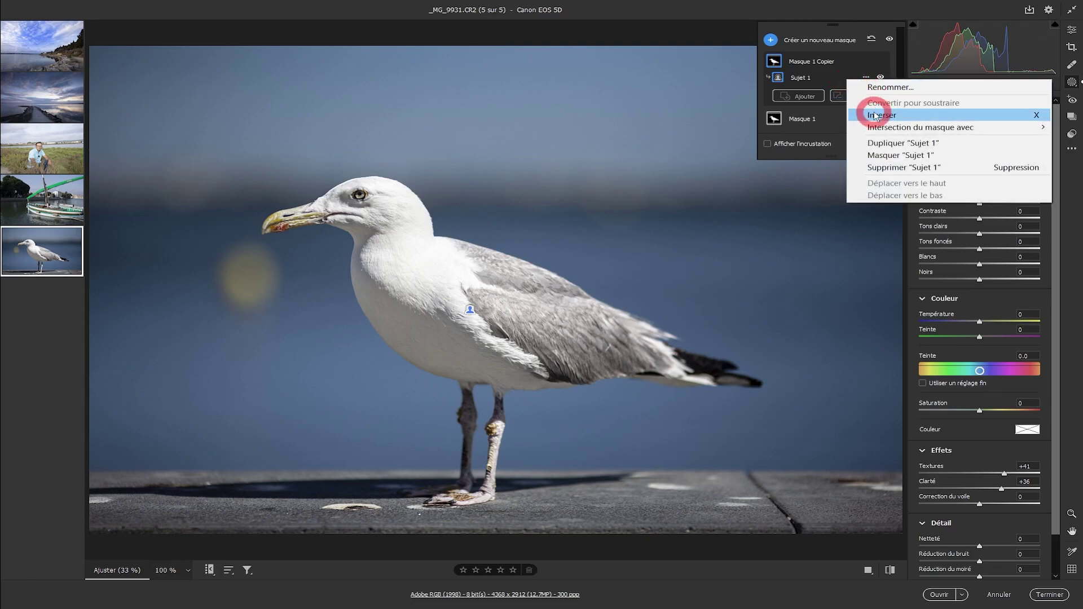
click(835, 82)
click(866, 78)
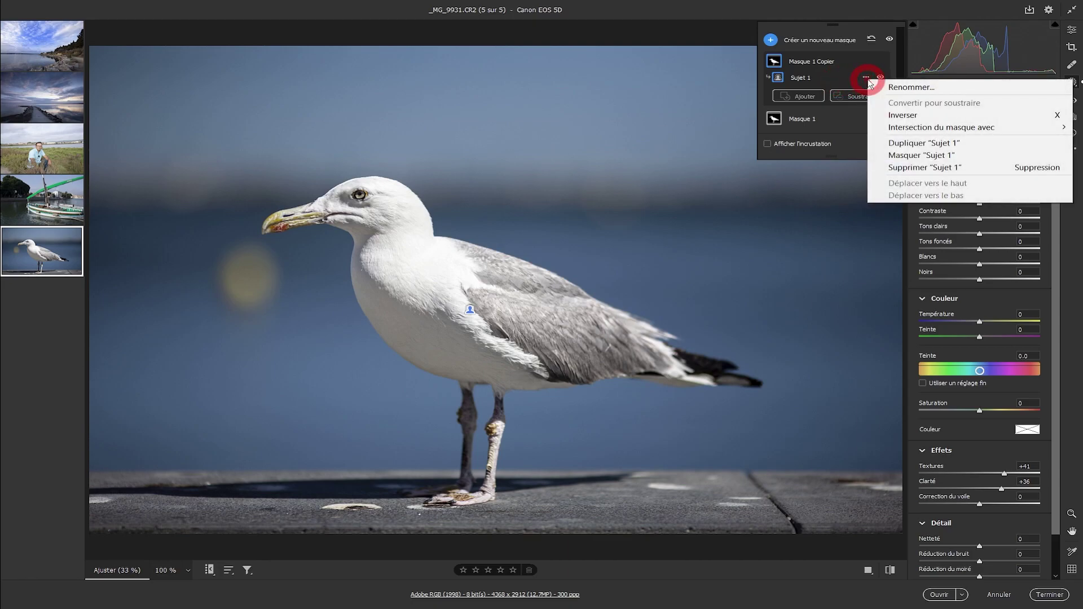
click(882, 119)
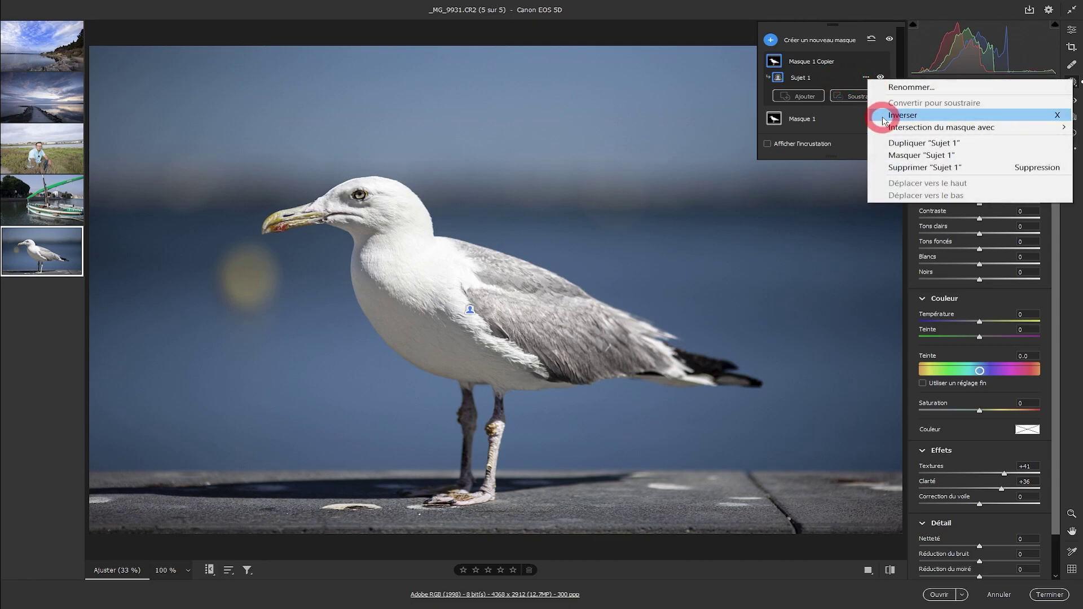
click(619, 187)
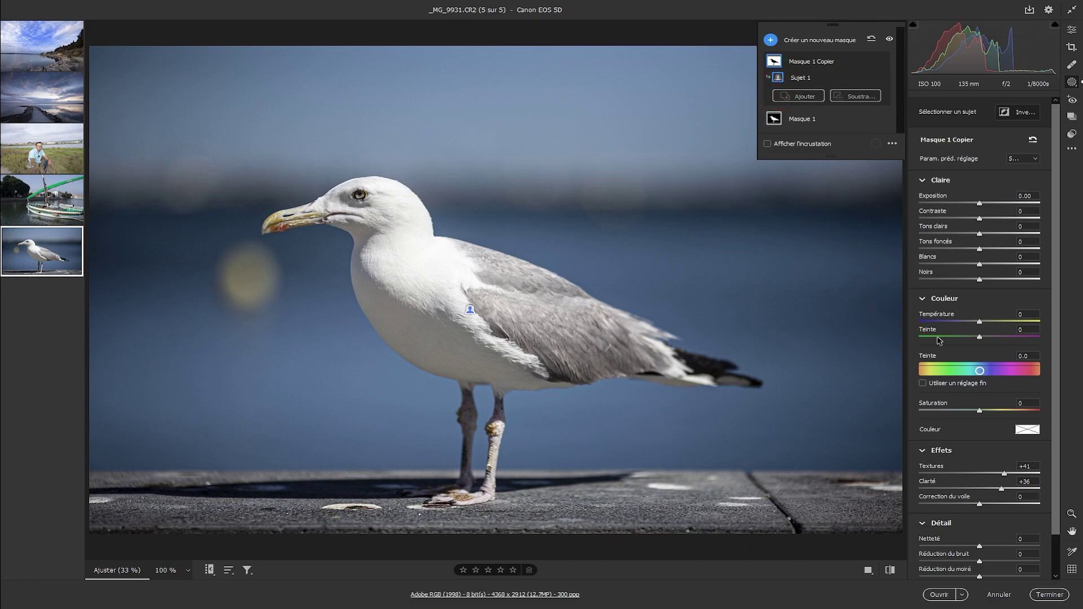
Step: Set the background mask's Exposition to -0.20, Contraste to -80, Tons clairs to +13, Textures and Clarté to -100, and Correction du voile to +16
drag(984, 206, 990, 234)
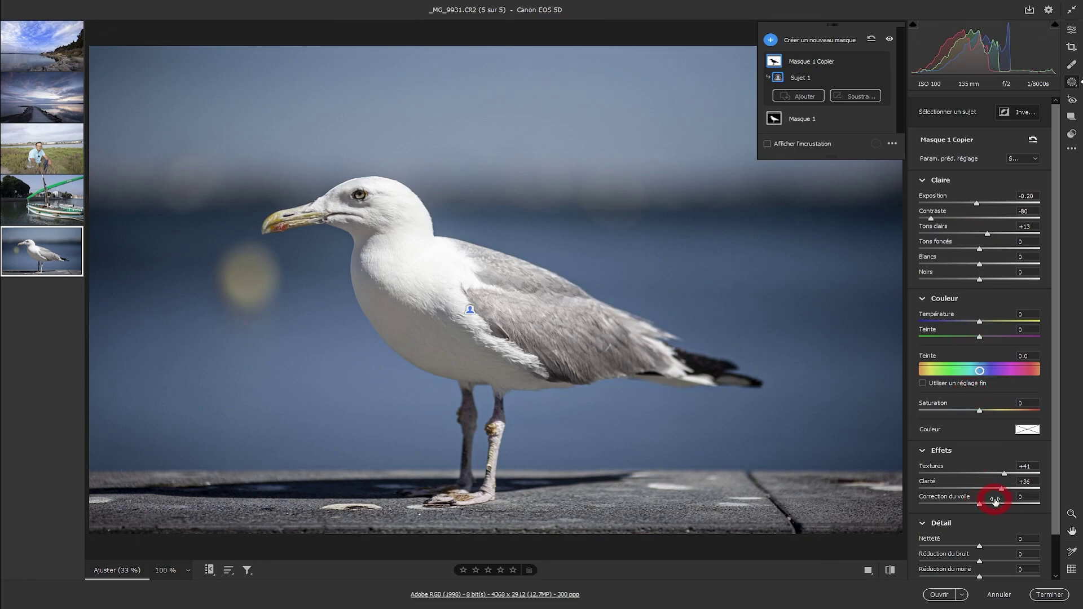
drag(1000, 476, 897, 486)
drag(960, 505, 990, 509)
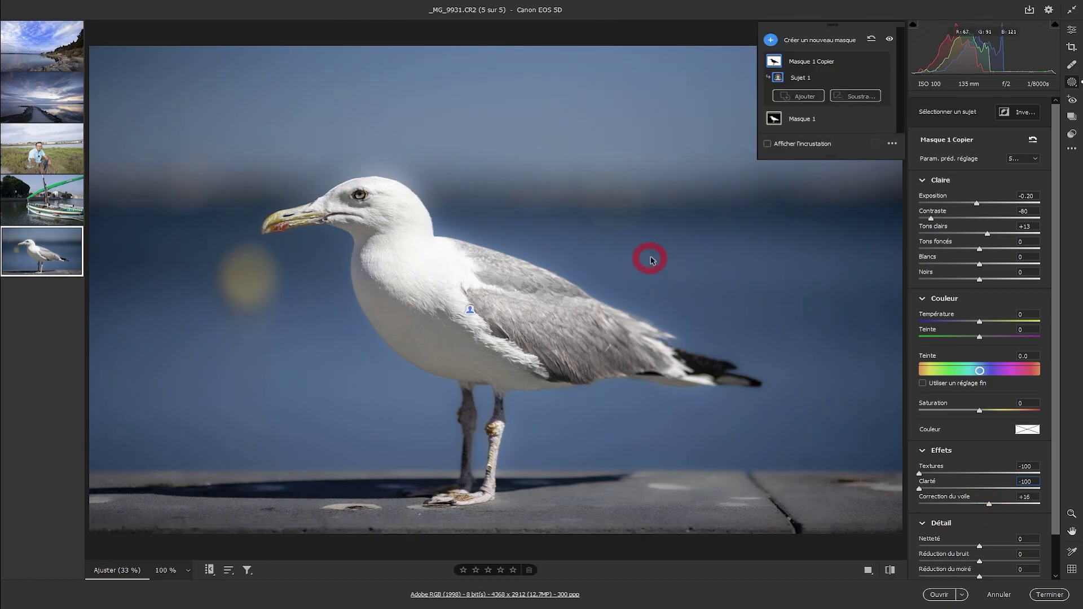
Step: Start adding another component to Masque 1 Copier
click(800, 77)
click(800, 96)
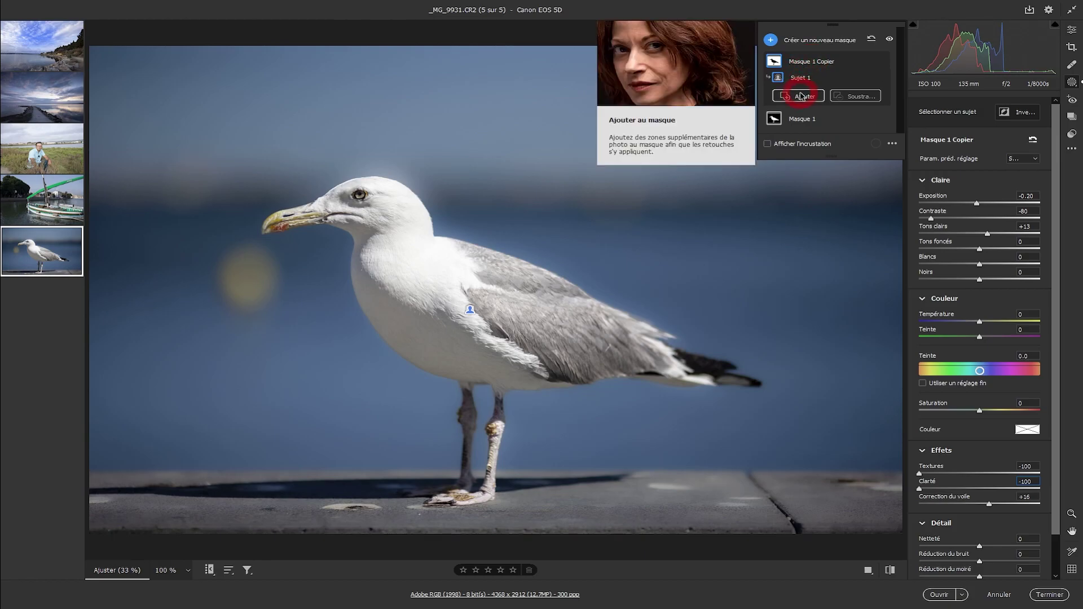